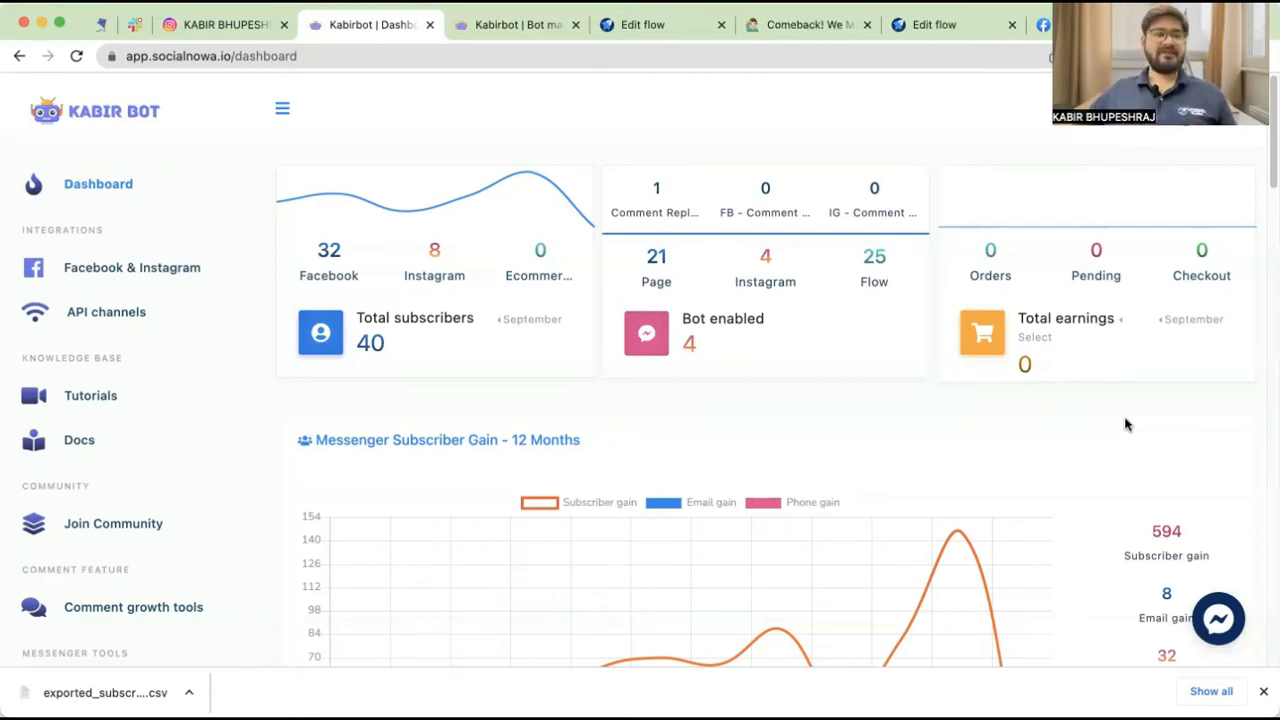
- Open the live demo of the Customer Satisfaction bot from the Templates Demo page
scroll(115, 480, "down", 2)
scroll(130, 462, "down", 8)
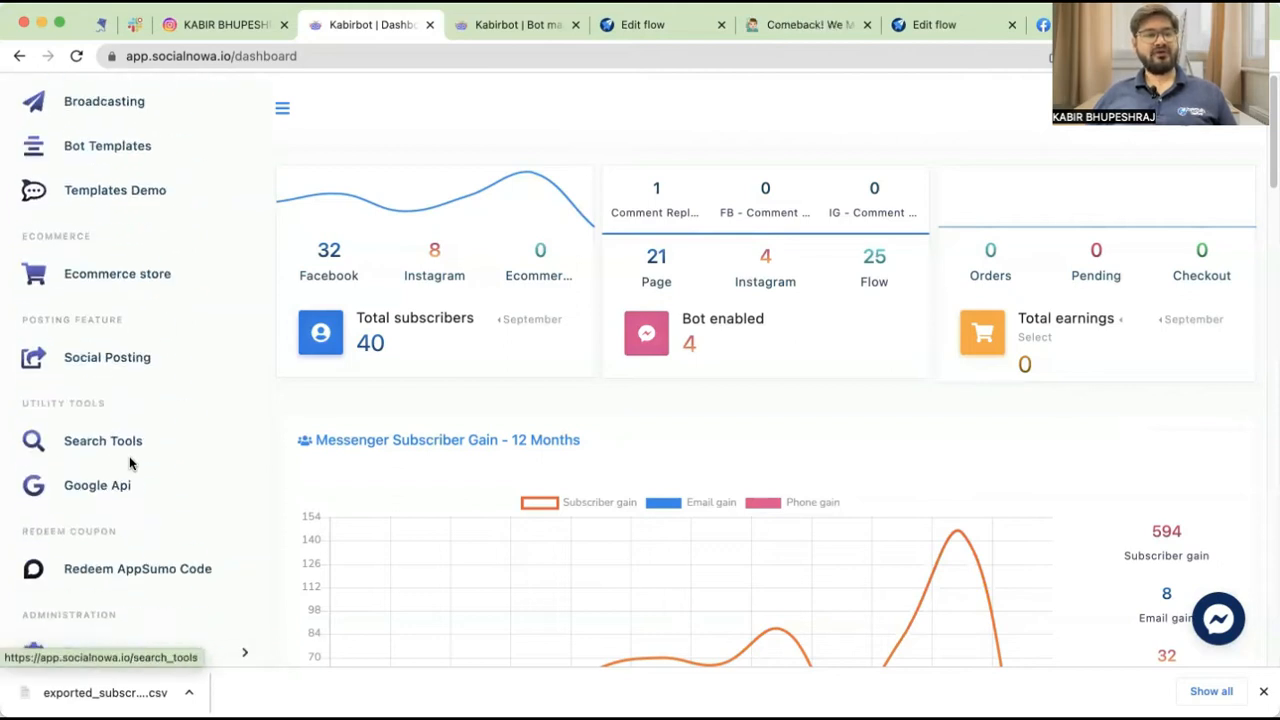
scroll(123, 377, "up", 7)
scroll(114, 403, "down", 3)
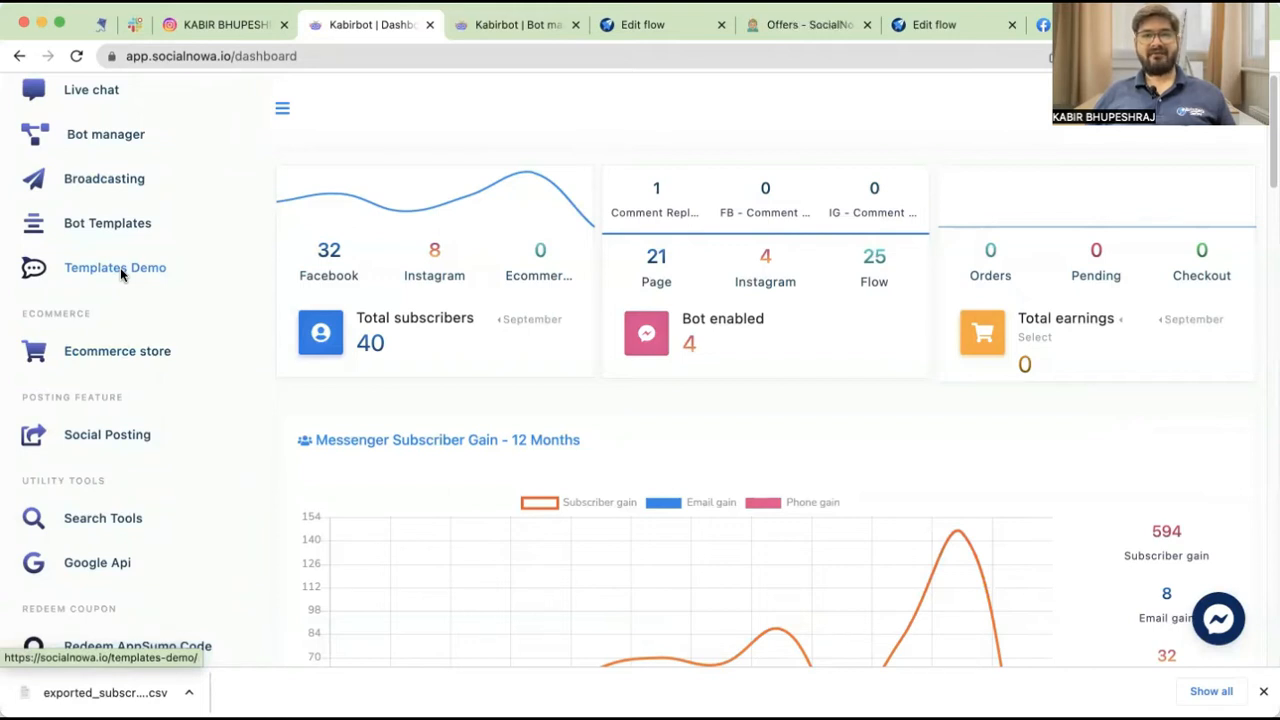
left_click(782, 26)
scroll(580, 443, "down", 2)
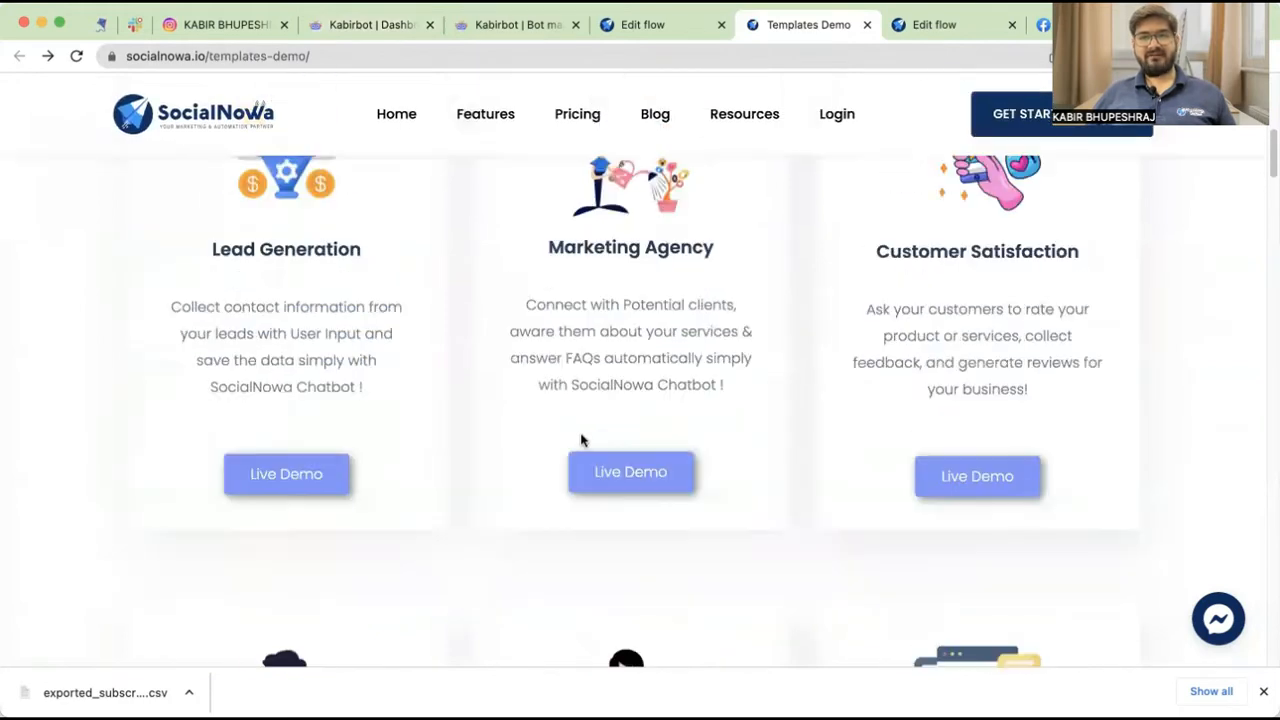
scroll(880, 420, "up", 5)
scroll(1000, 520, "down", 3)
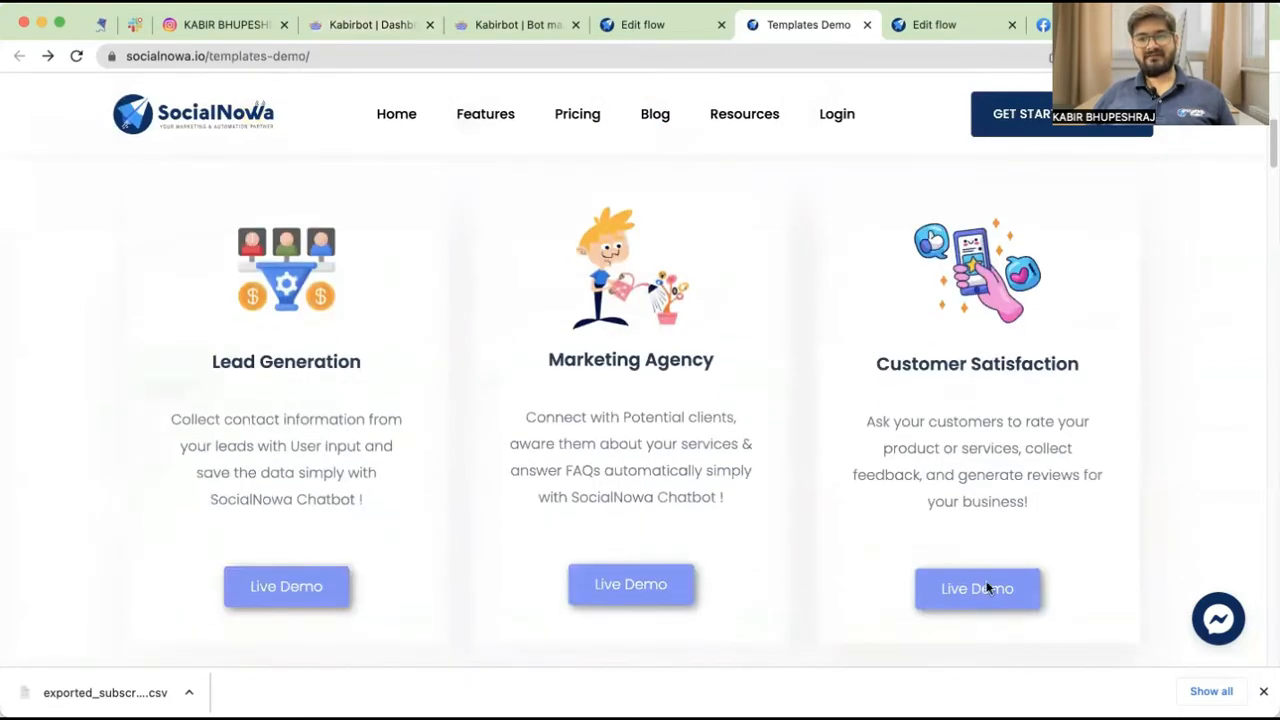
left_click(977, 600)
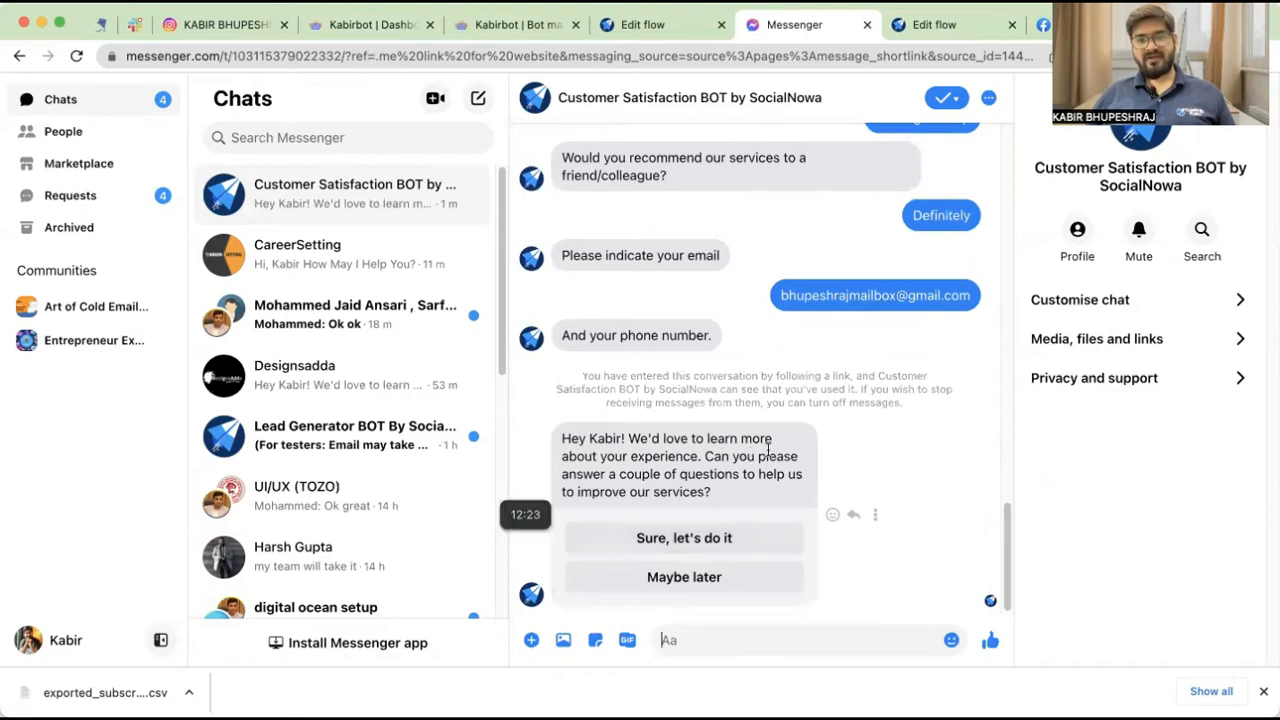
- Answer the Customer Satisfaction bot in Messenger with "Sure, let's do it" and a five-star rating
left_click(717, 537)
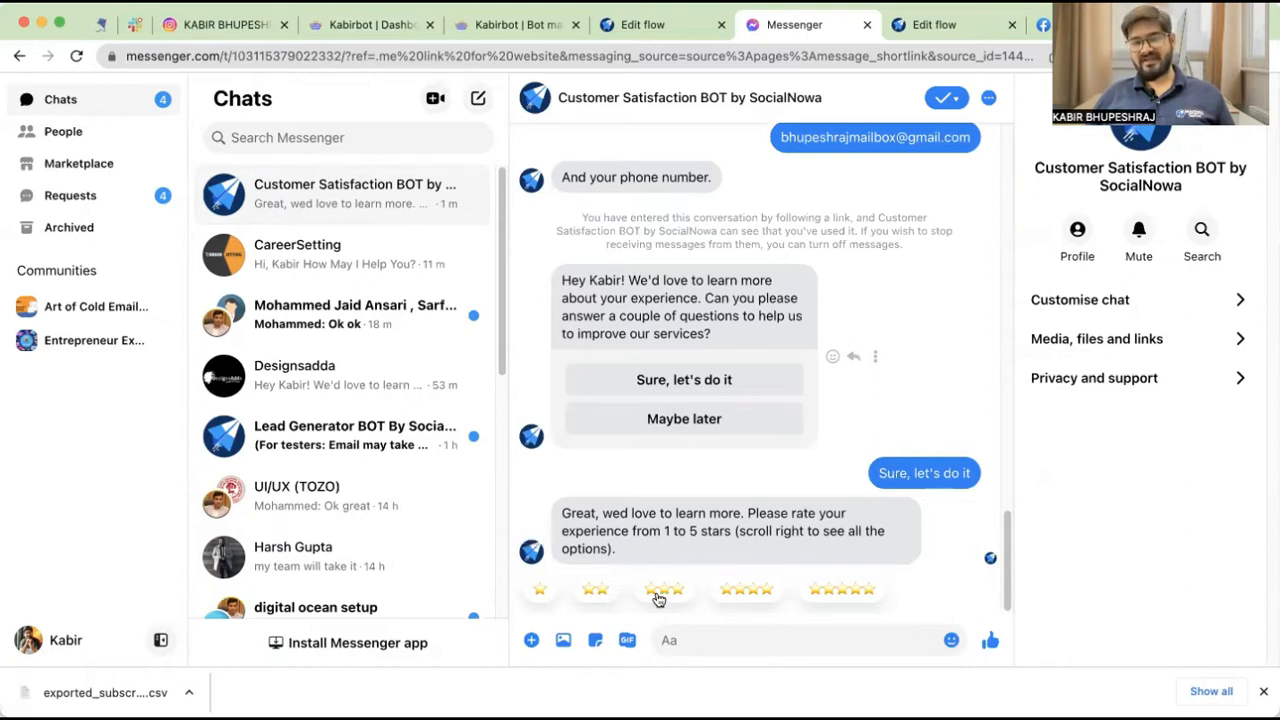
left_click(812, 594)
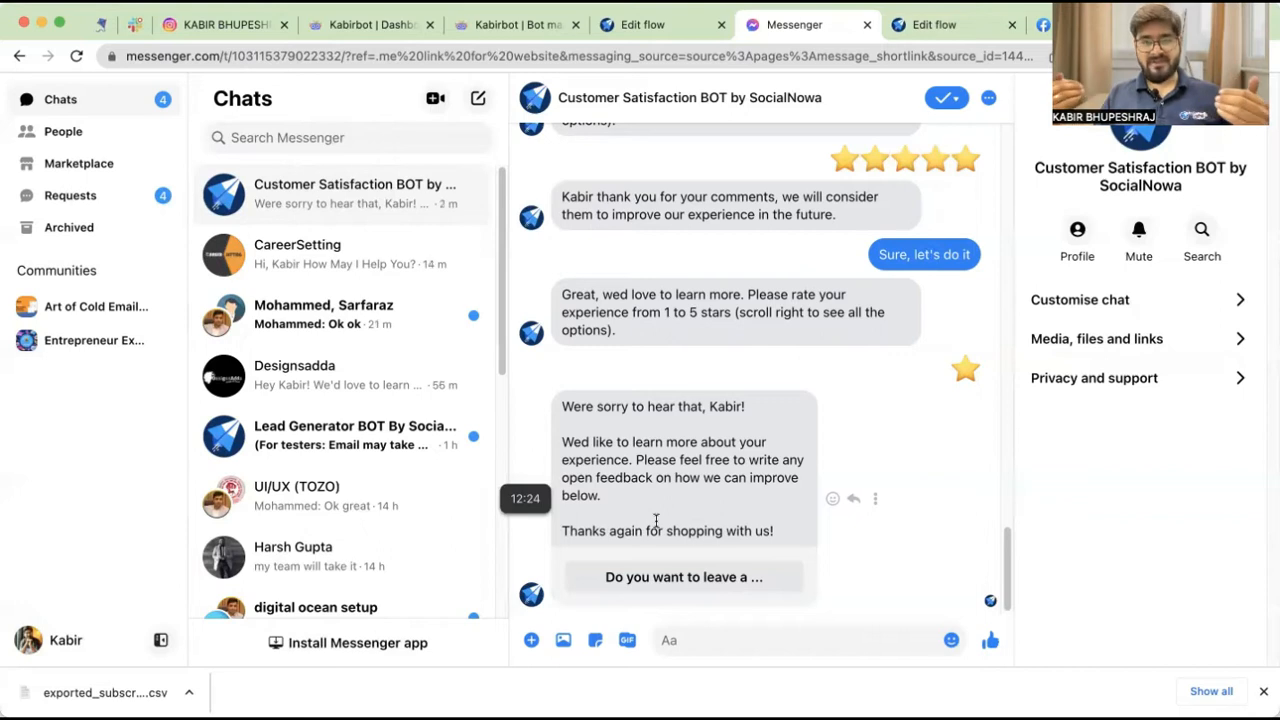
- Return to the Kabirbot dashboard and disable the CareerSetting page's bot connection in the Facebook & Instagram integration
left_click(342, 28)
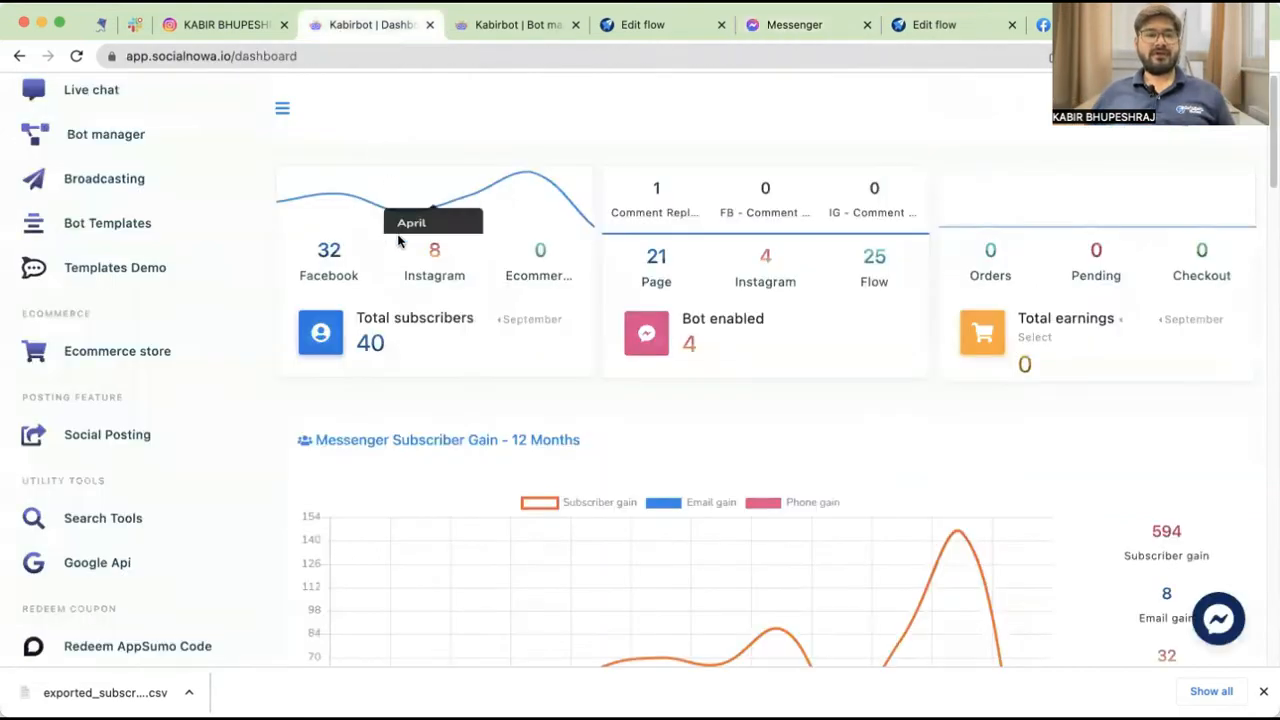
scroll(136, 295, "down", 4)
scroll(132, 310, "up", 10)
left_click(134, 267)
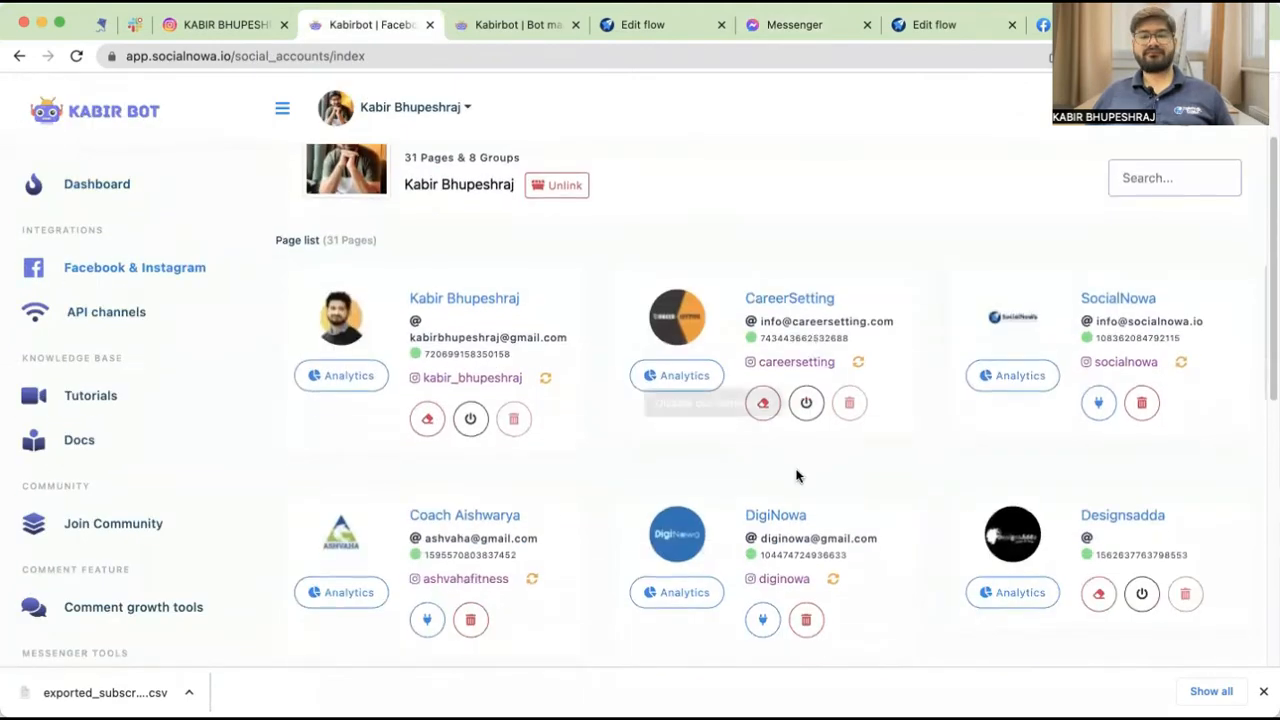
left_click(805, 405)
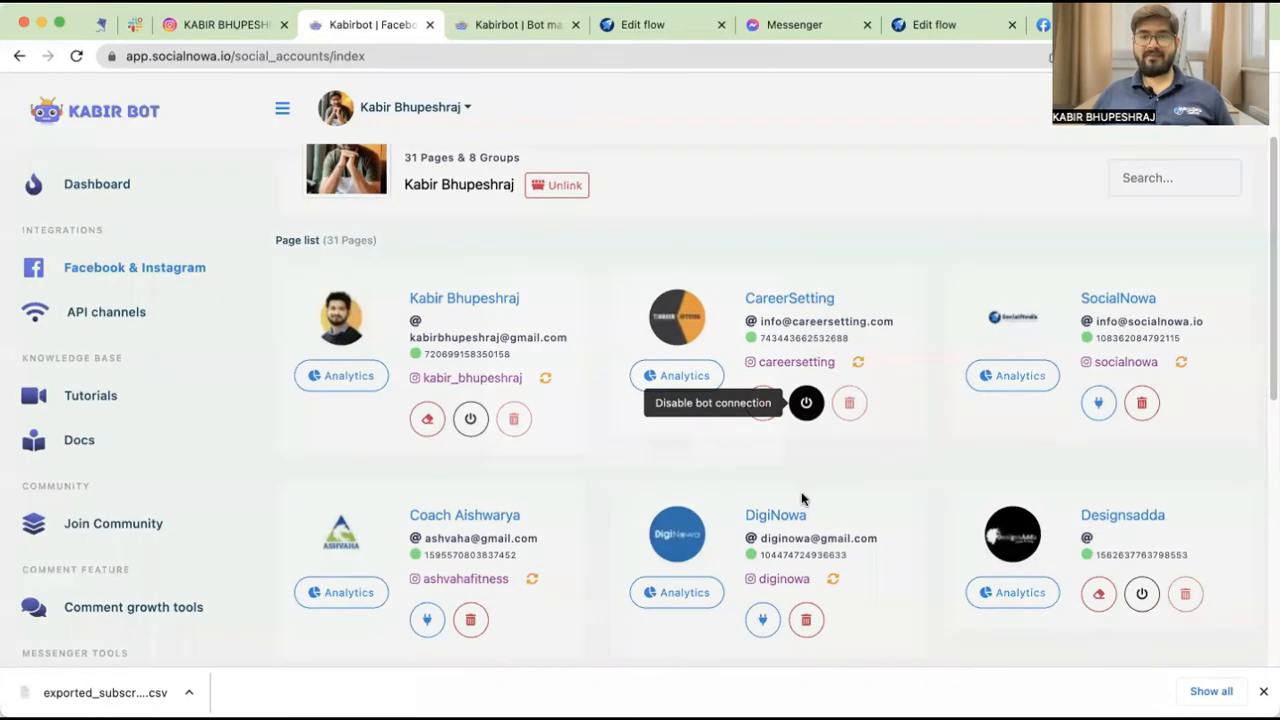
left_click(690, 477)
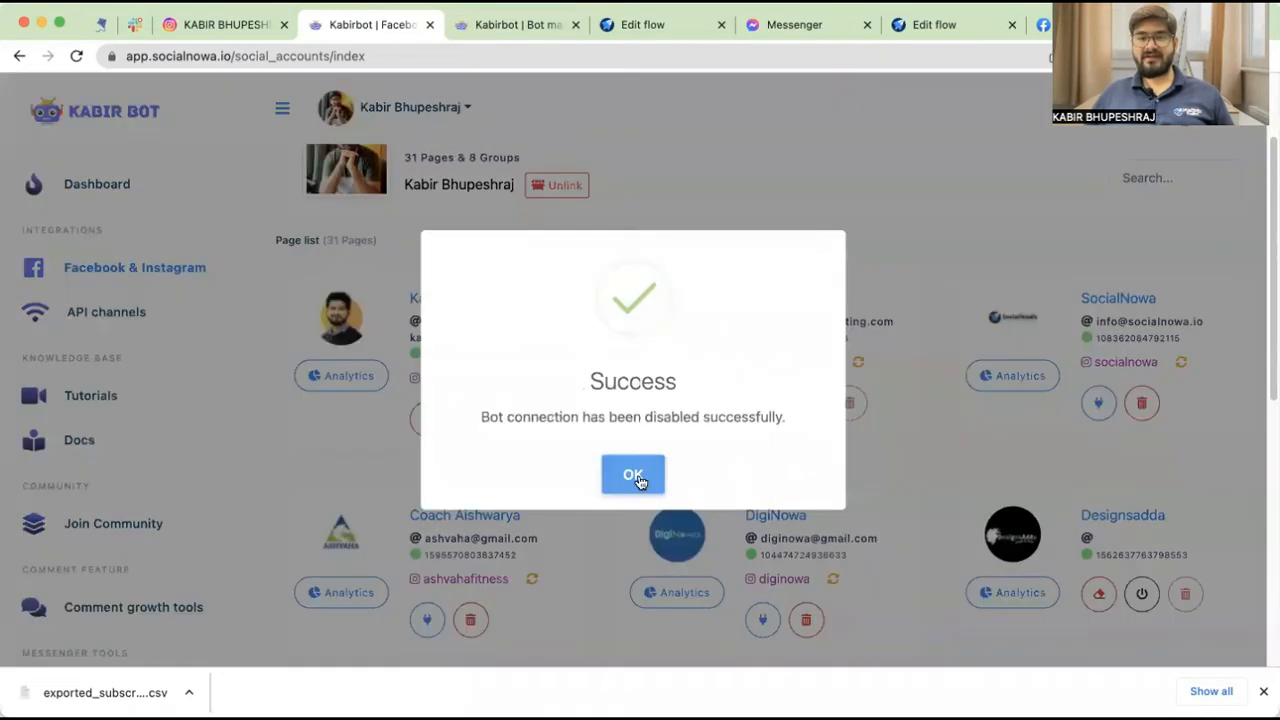
left_click(636, 476)
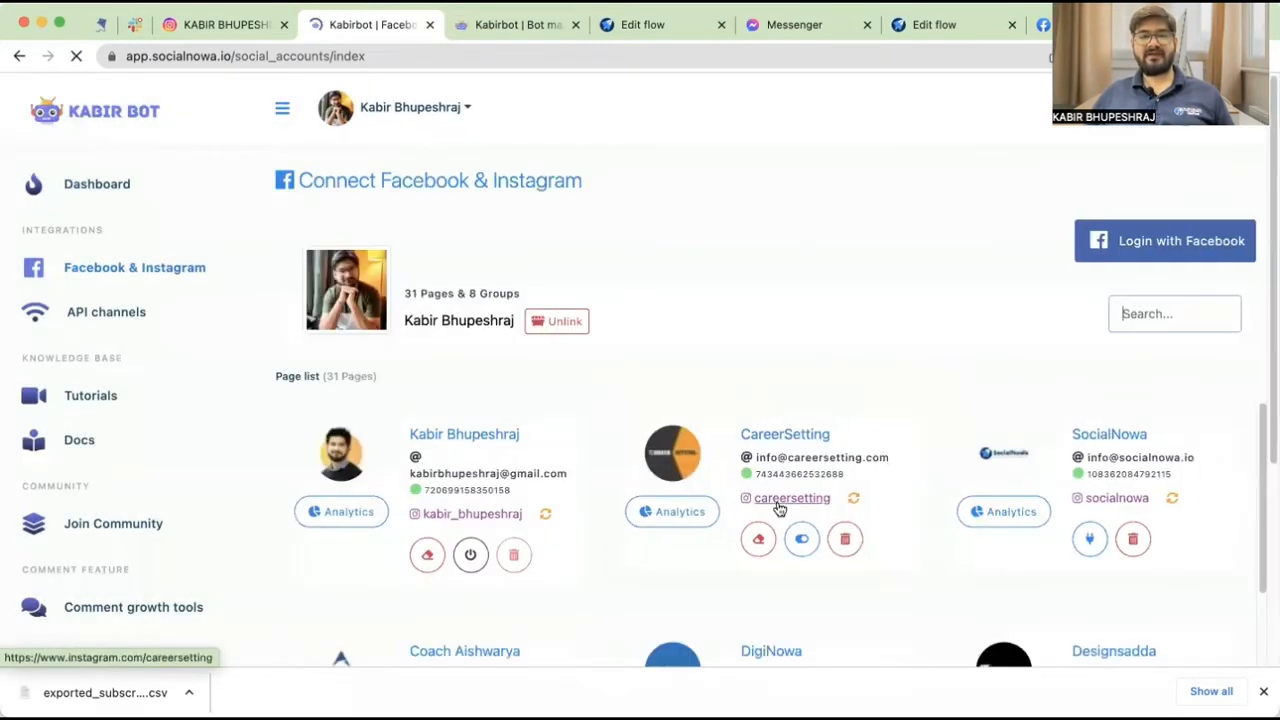
- Enable the bot connection for the CareerSetting page again
scroll(778, 505, "down", 2)
scroll(795, 512, "up", 2)
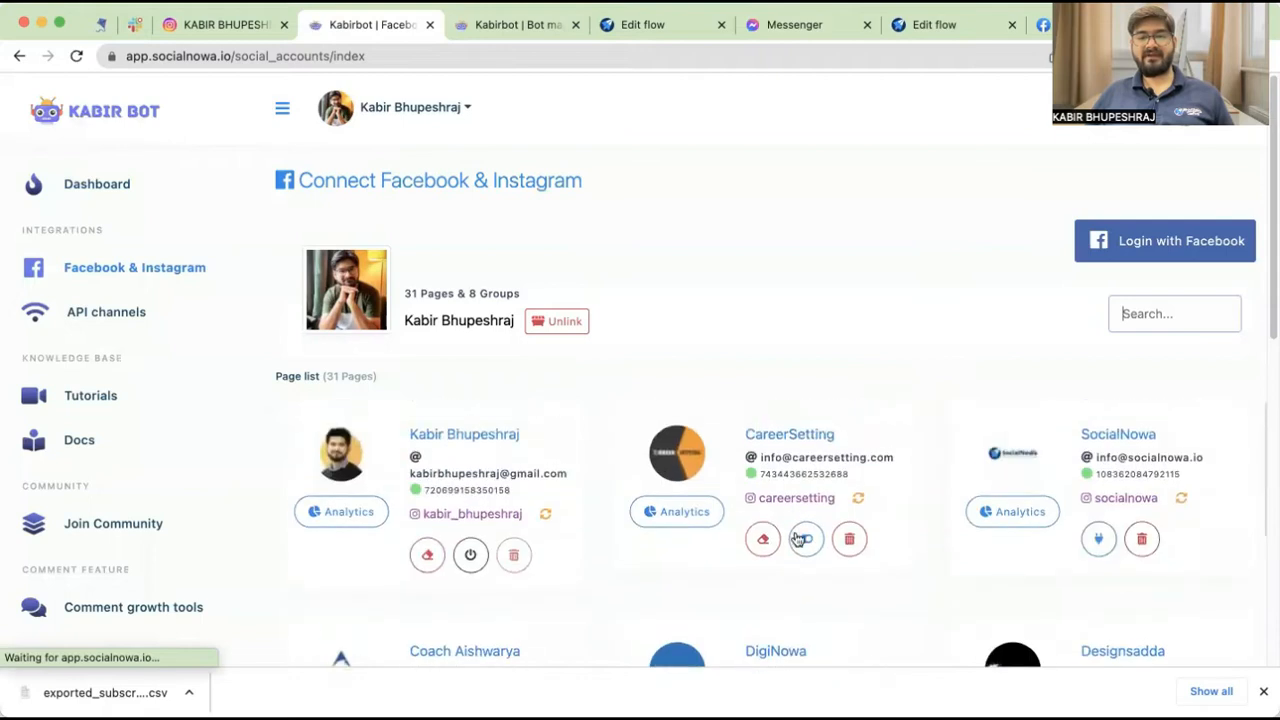
left_click(806, 538)
left_click(698, 485)
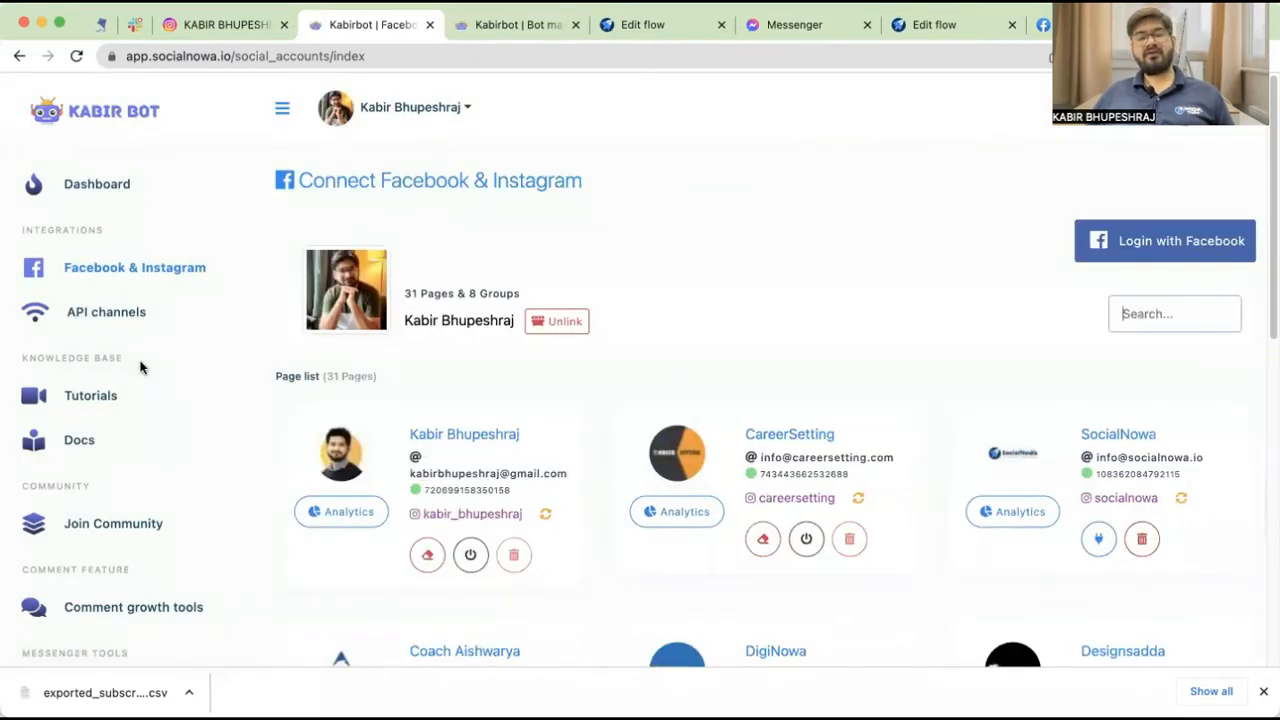
- Install the Customer Satisfaction bot template to the CareerSetting page, agreeing to delete its previous bot settings
scroll(140, 368, "down", 5)
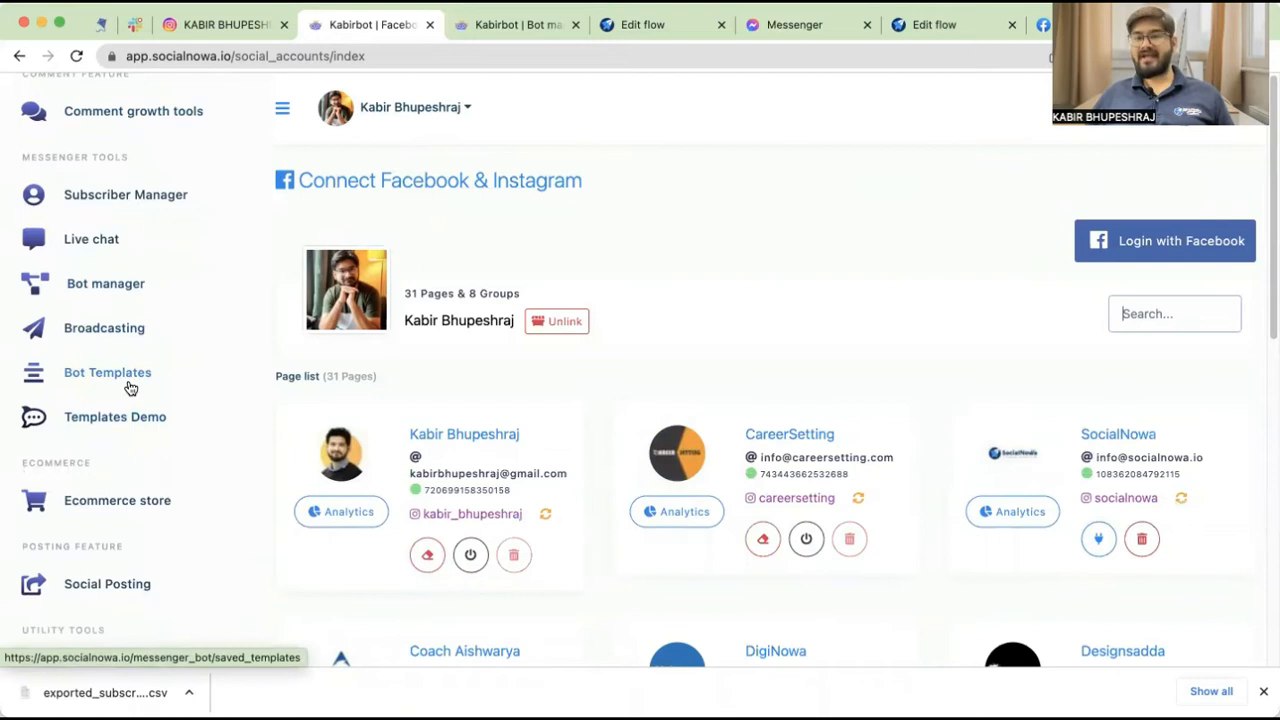
left_click(127, 377)
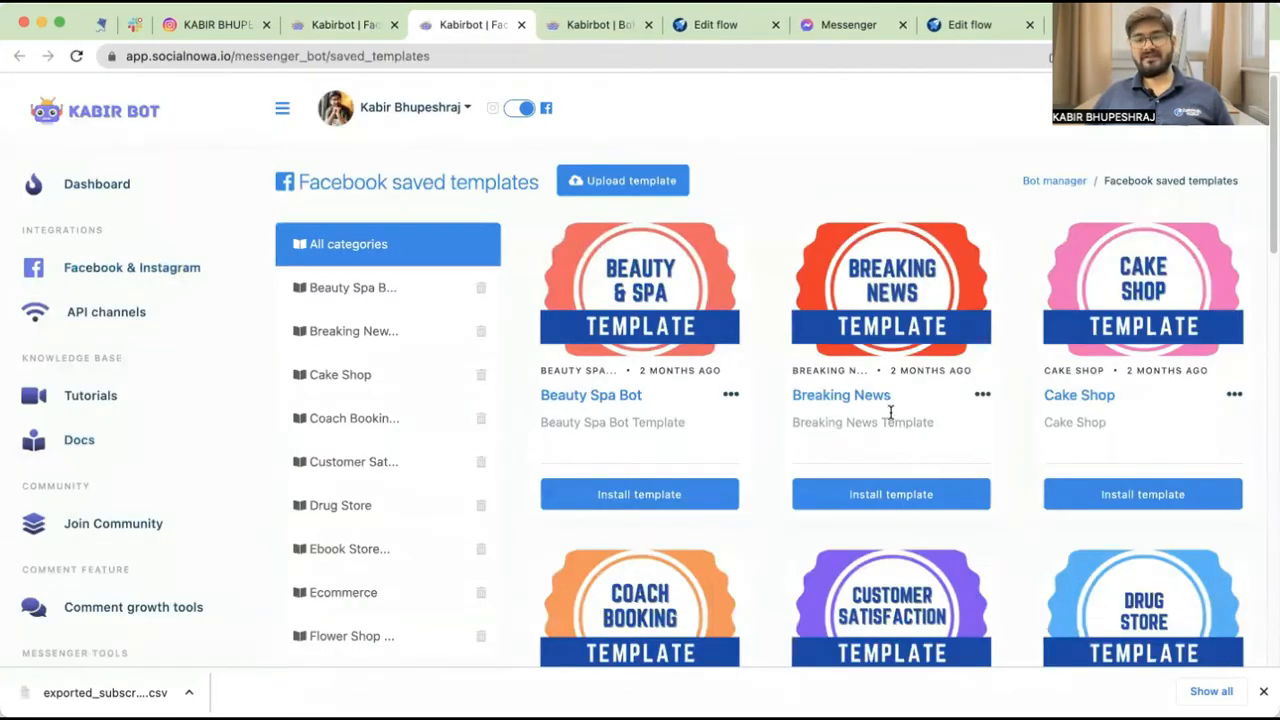
scroll(890, 418, "down", 1)
scroll(888, 414, "down", 3)
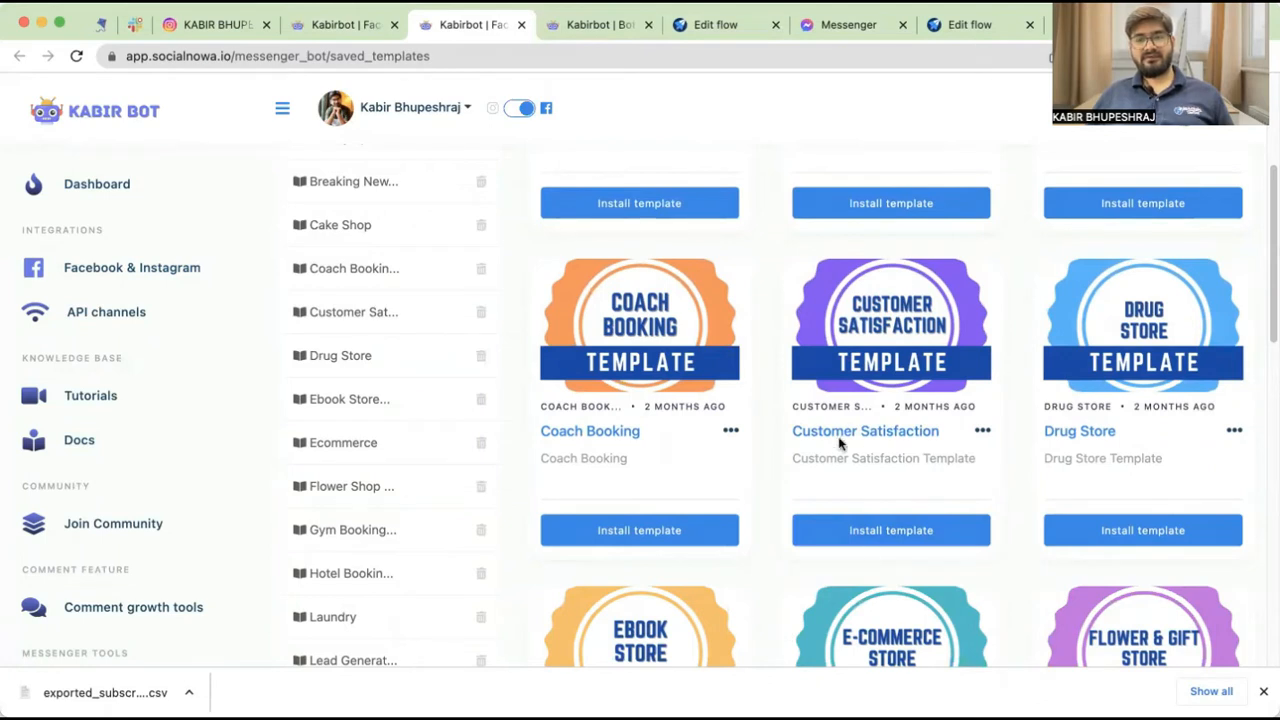
left_click(900, 531)
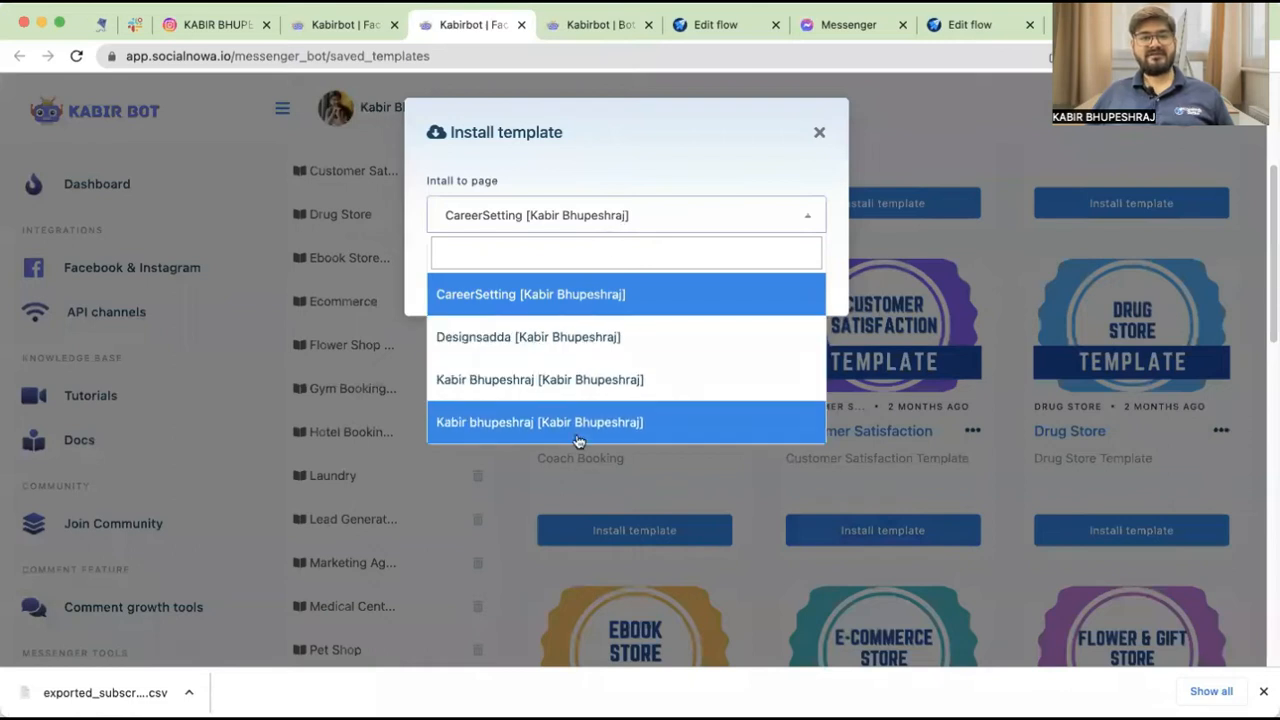
left_click(589, 296)
left_click(645, 282)
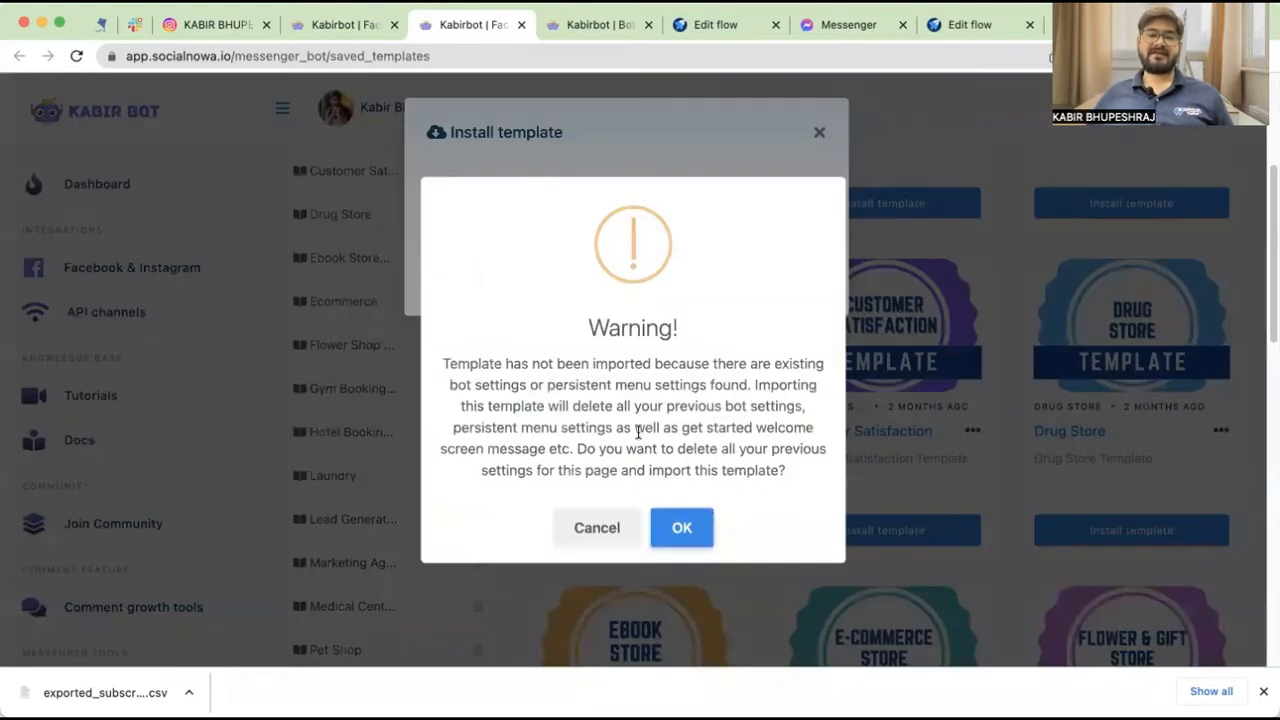
left_click(683, 526)
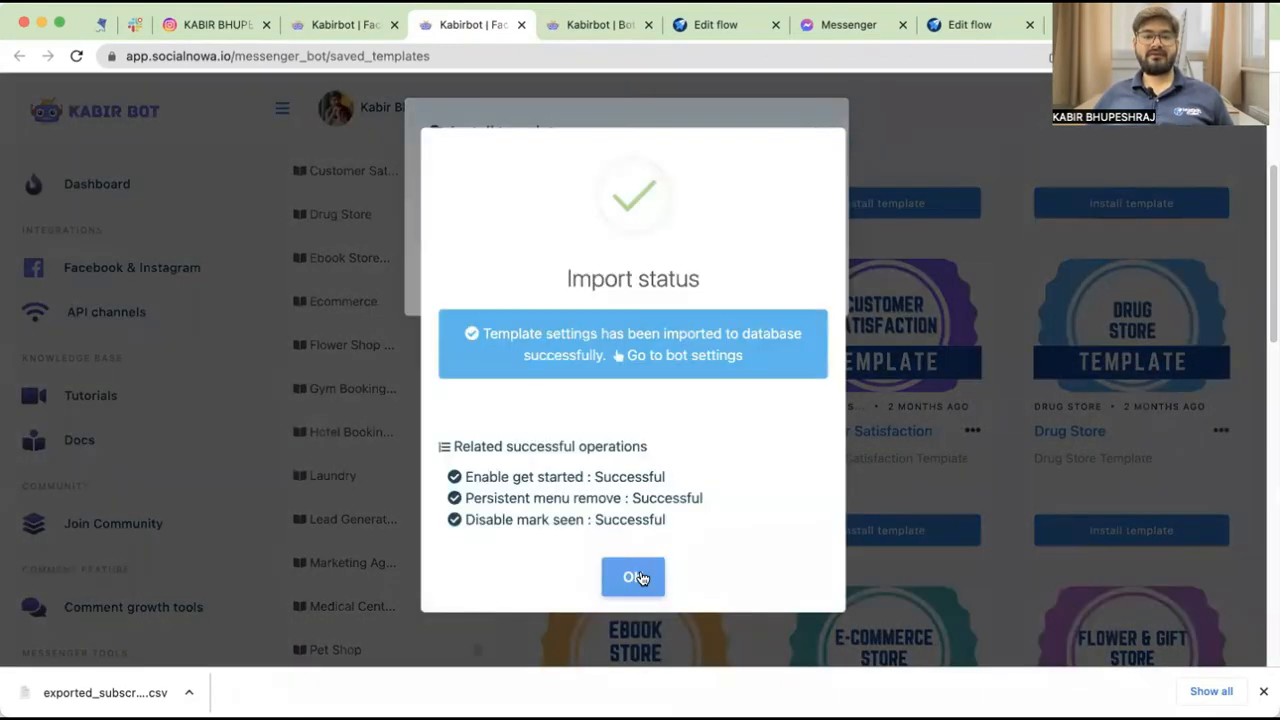
left_click(634, 566)
left_click(820, 134)
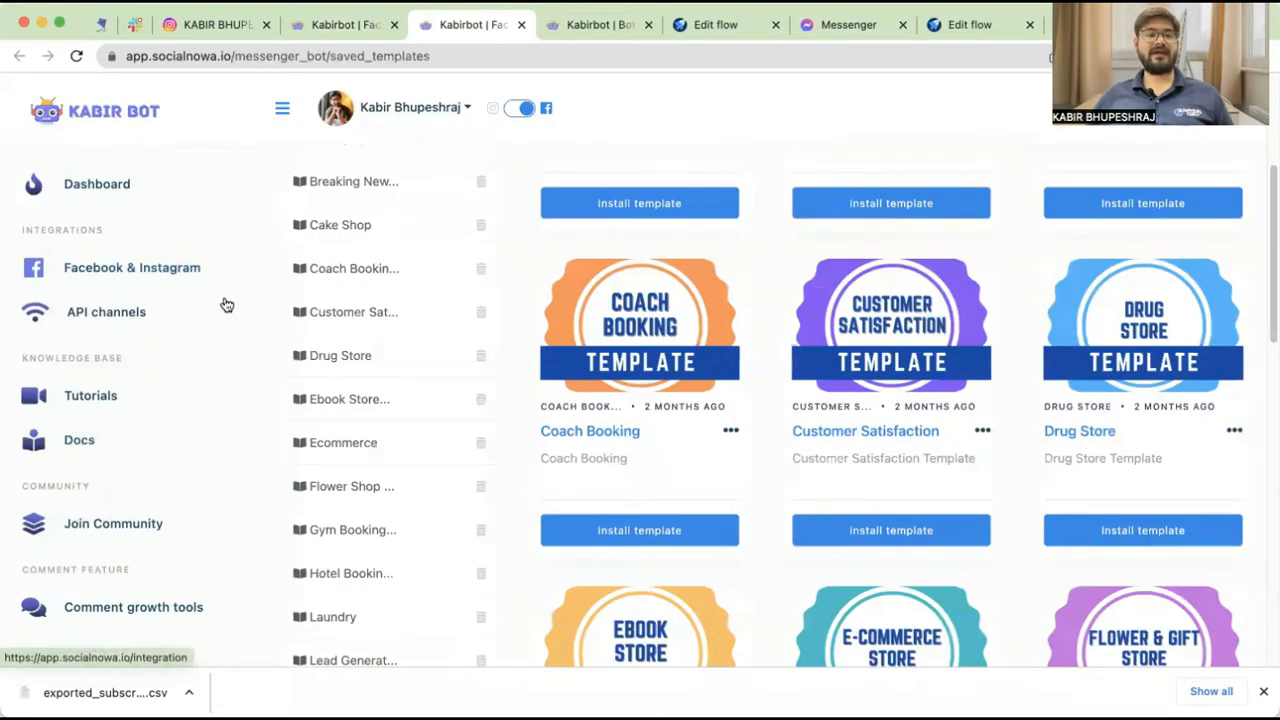
- Open the CareerSetting page's Get started flow for editing from the Bot manager
scroll(94, 494, "down", 5)
scroll(102, 355, "up", 1)
left_click(110, 340)
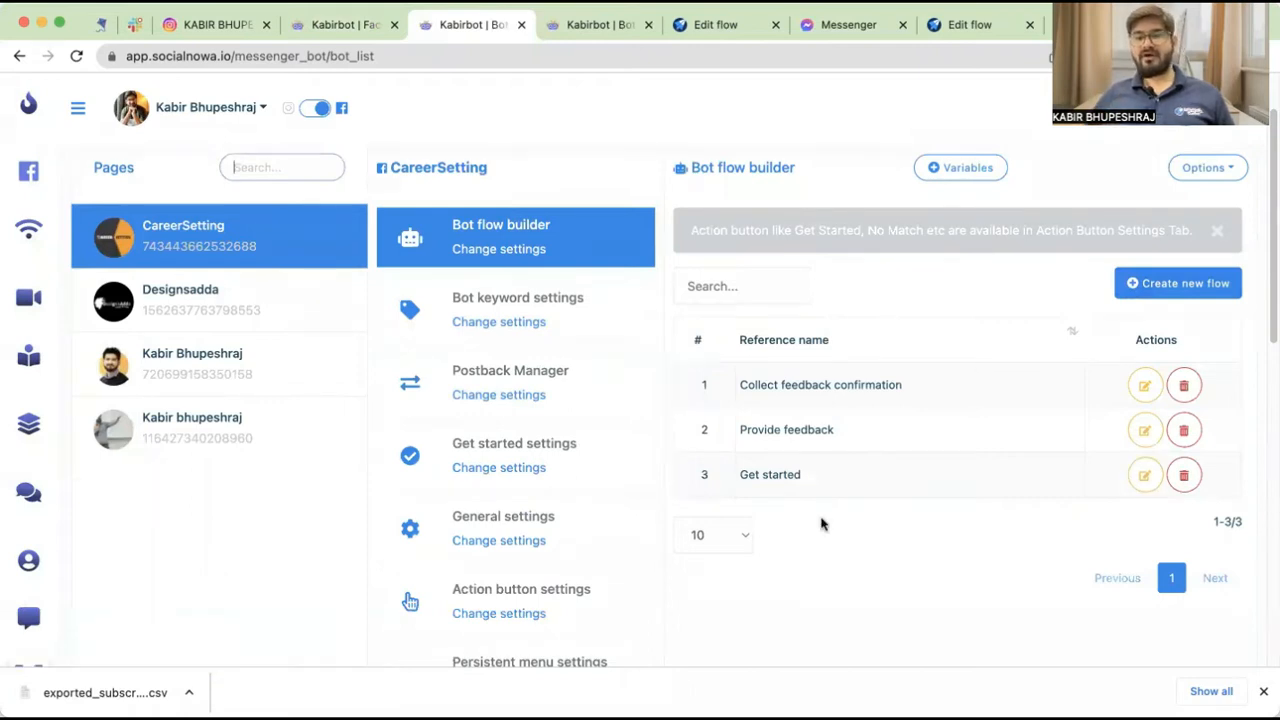
left_click(1143, 474)
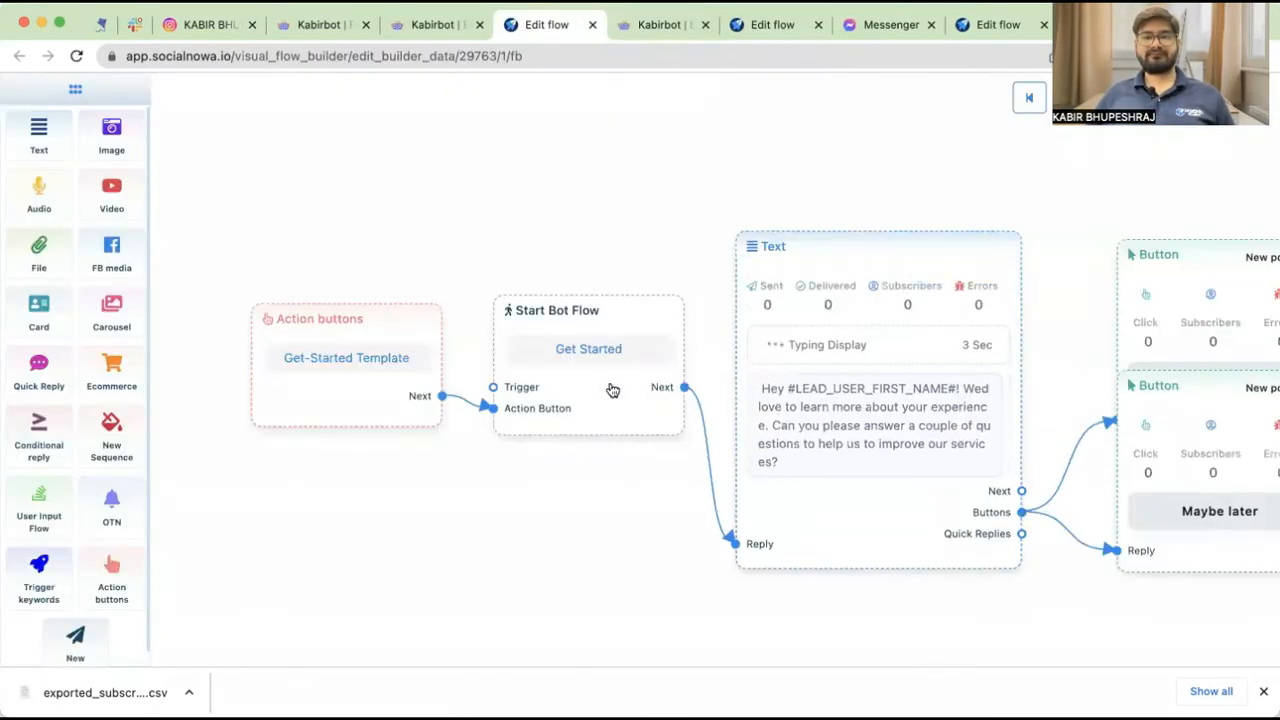
- Examine the installed Customer Satisfaction flow from the Get Started trigger through the rating replies and follow-up messages
scroll(630, 253, "down", 3)
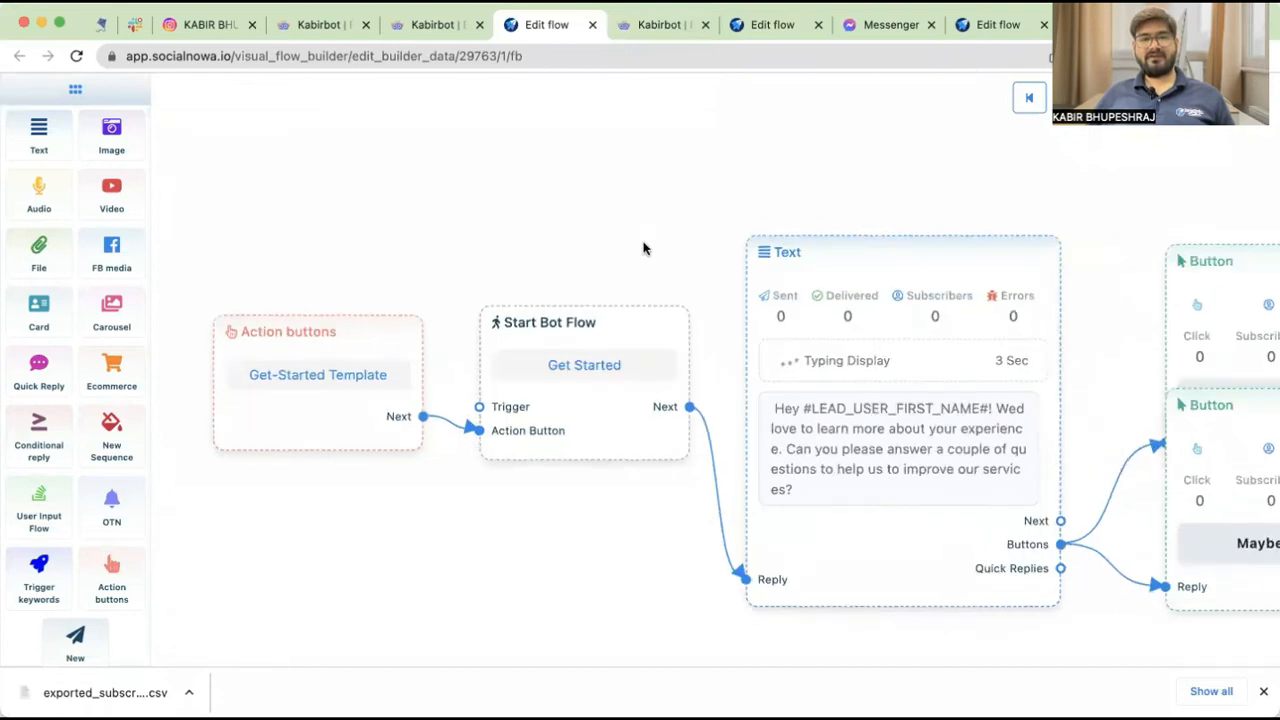
scroll(630, 253, "down", 5)
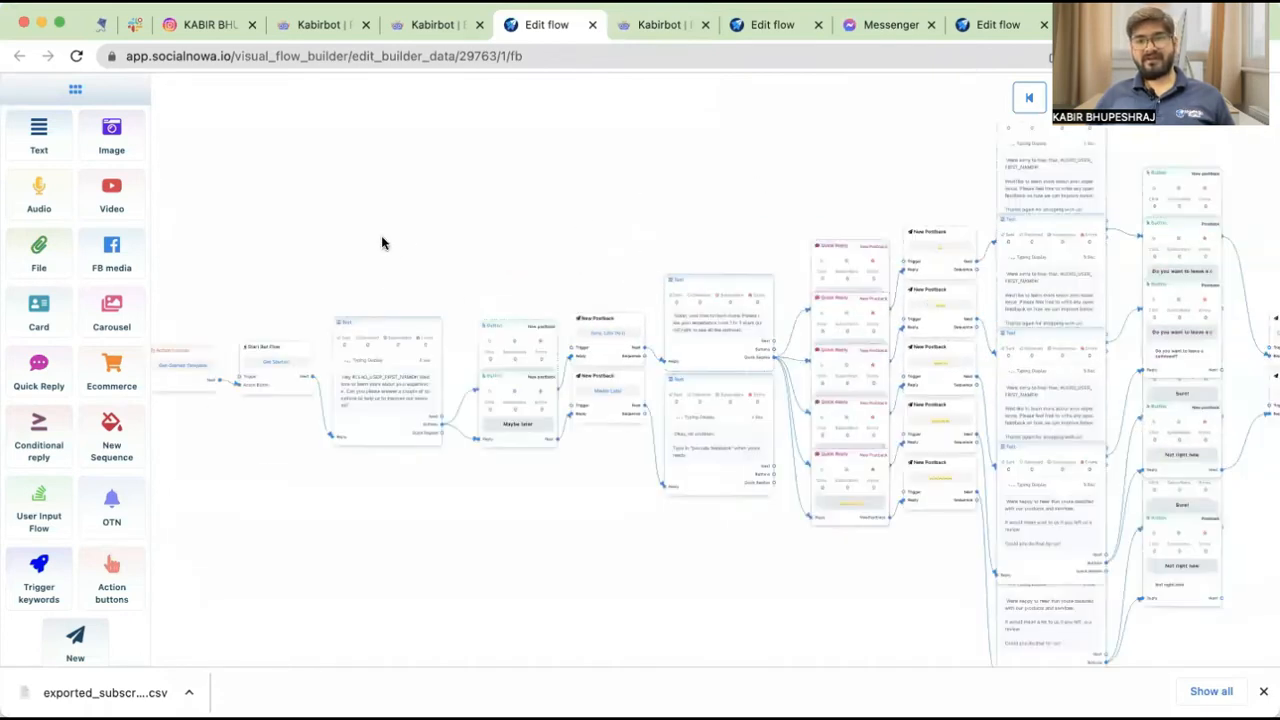
left_click_drag(593, 168, 346, 236)
left_click_drag(788, 198, 646, 233)
left_click_drag(834, 205, 1067, 213)
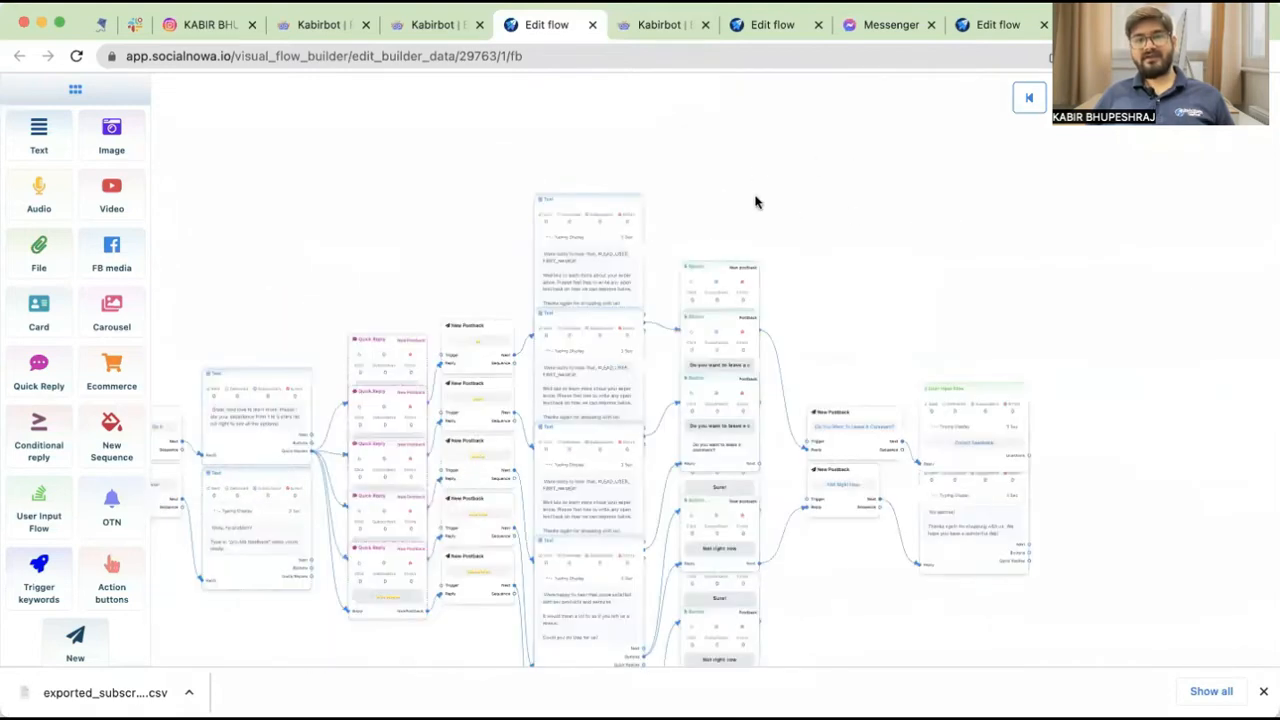
left_click_drag(755, 196, 1030, 188)
left_click_drag(674, 138, 1021, 22)
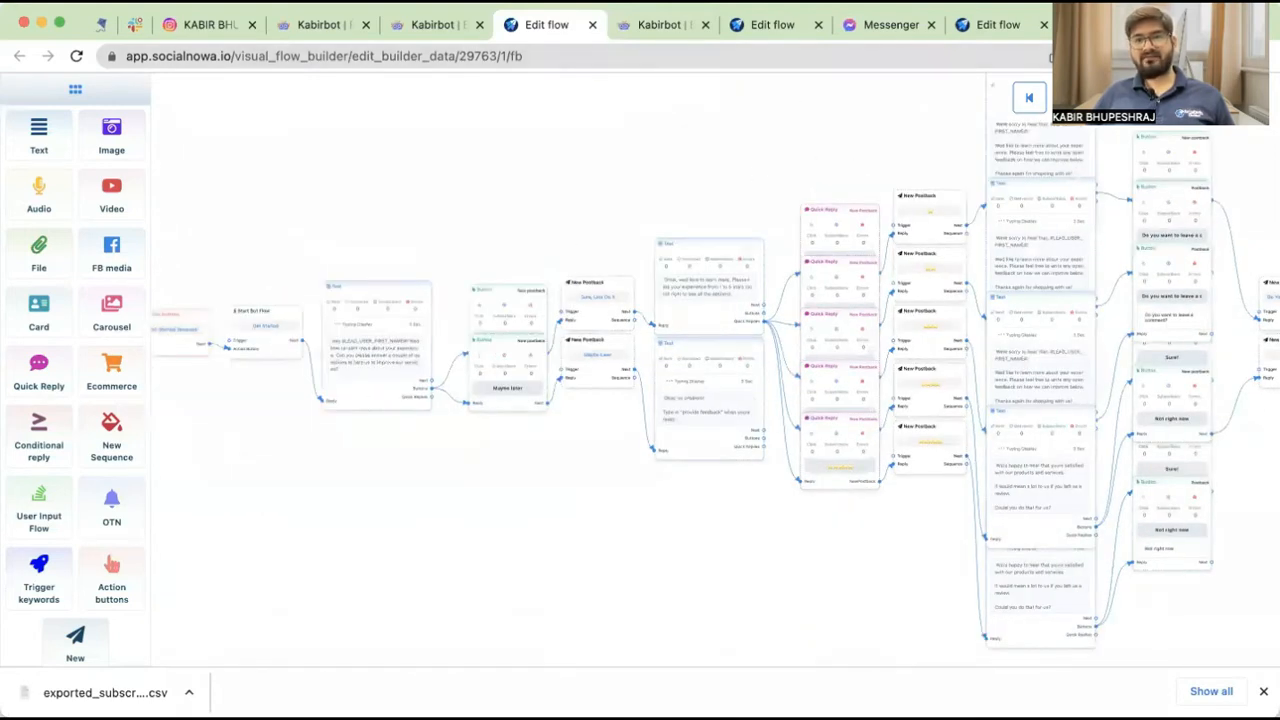
left_click_drag(791, 178, 898, 208)
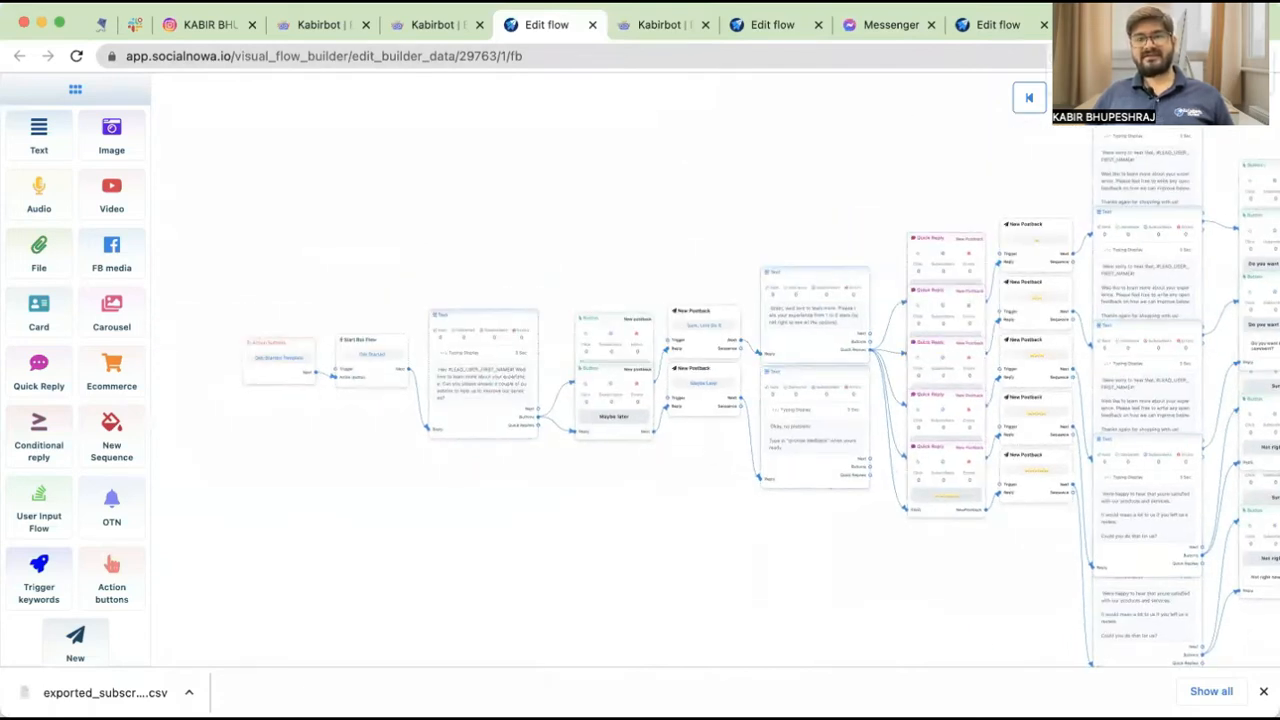
- Switch to the CareerSetting Facebook page and close the Customer Satisfaction BOT chat window
left_click_drag(1092, 25, 652, 30)
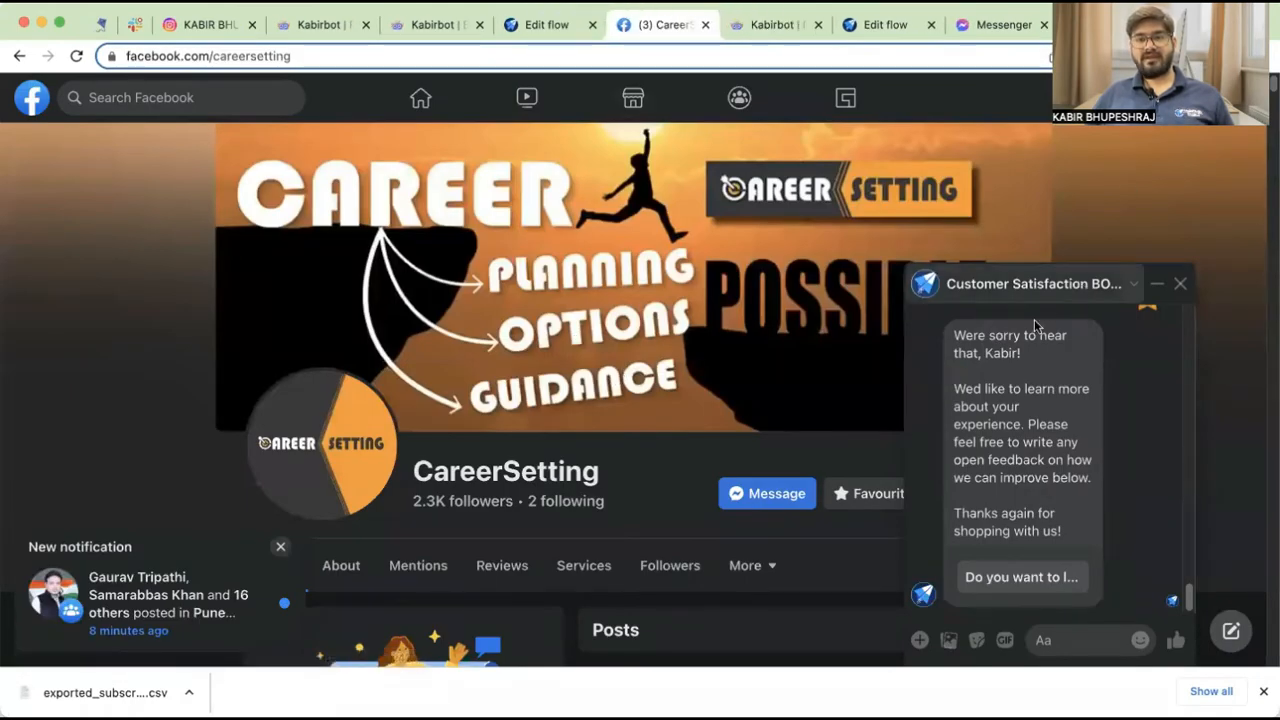
left_click(990, 300)
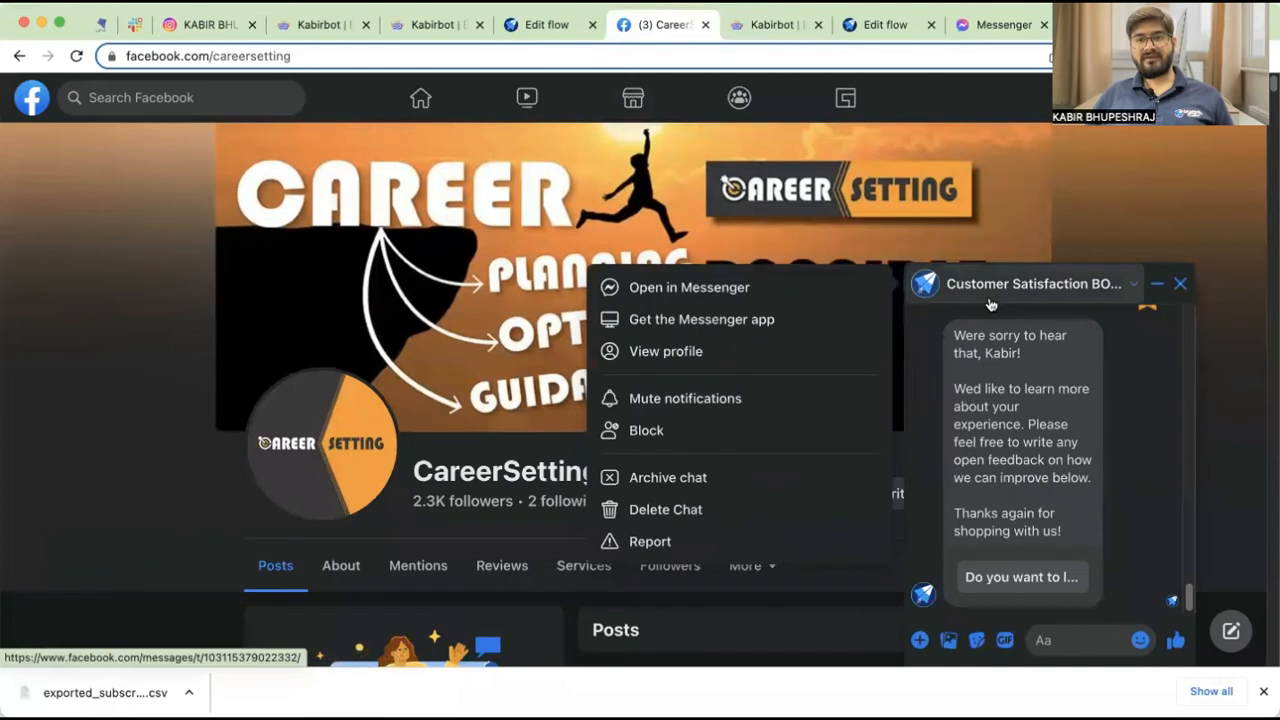
left_click(1180, 284)
- Open the chat with the CareerSetting page and delete the existing conversation
scroll(820, 520, "down", 5)
scroll(788, 516, "up", 3)
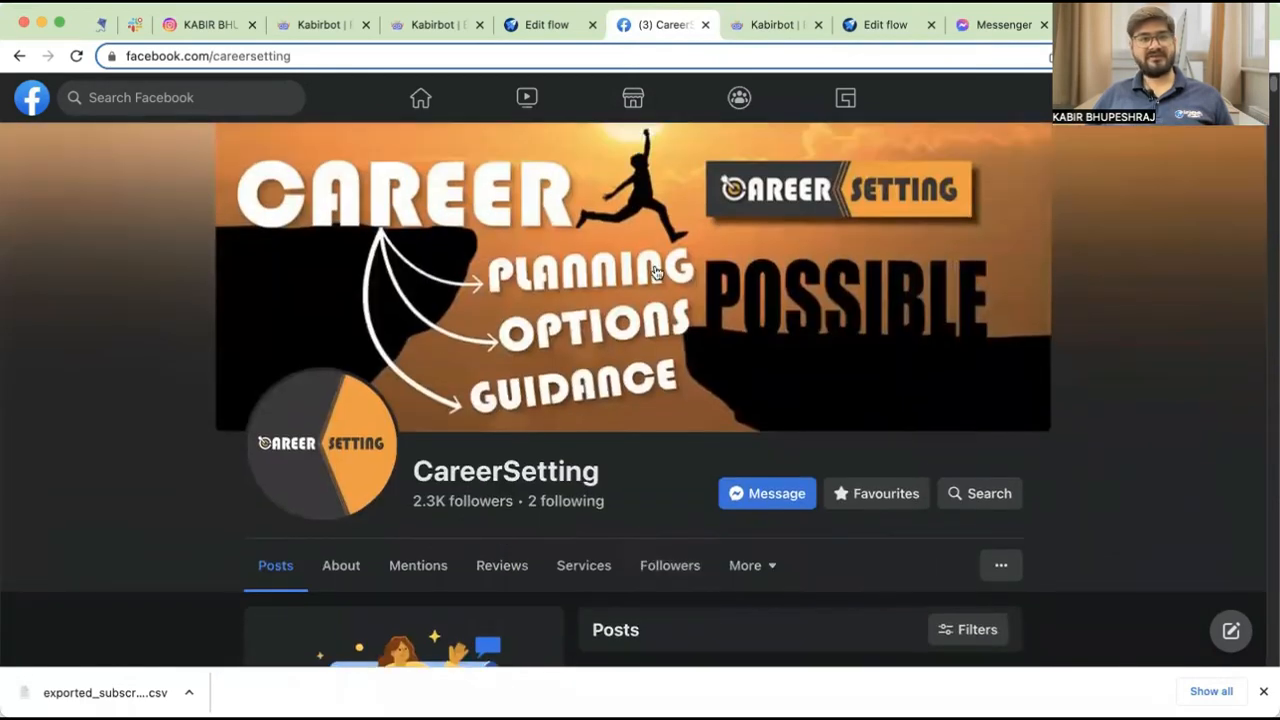
scroll(443, 428, "down", 4)
scroll(443, 428, "up", 4)
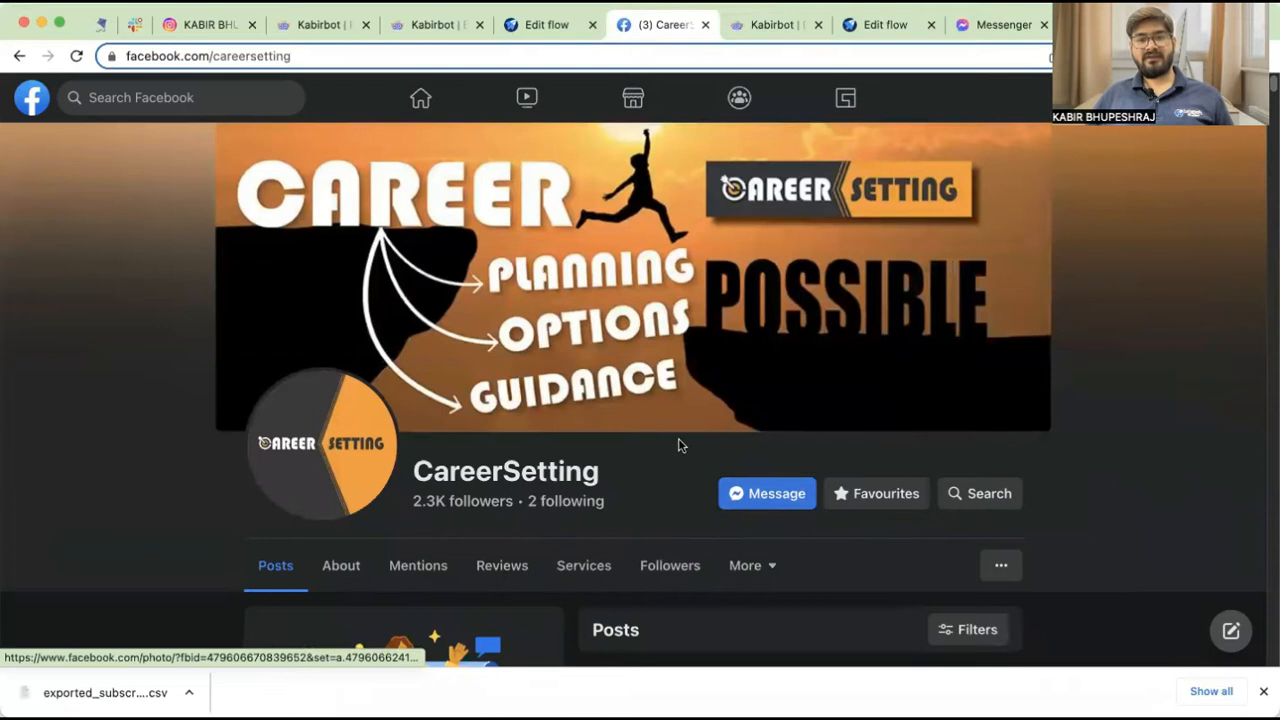
left_click(765, 500)
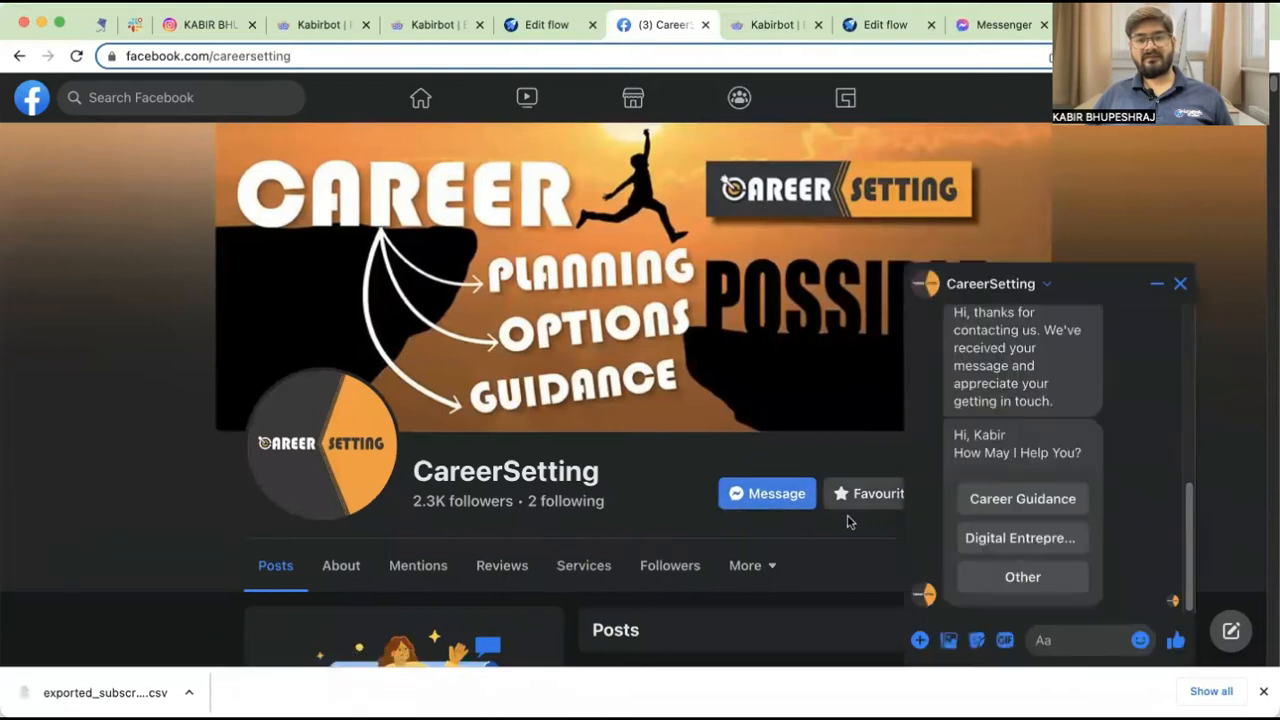
left_click(1004, 288)
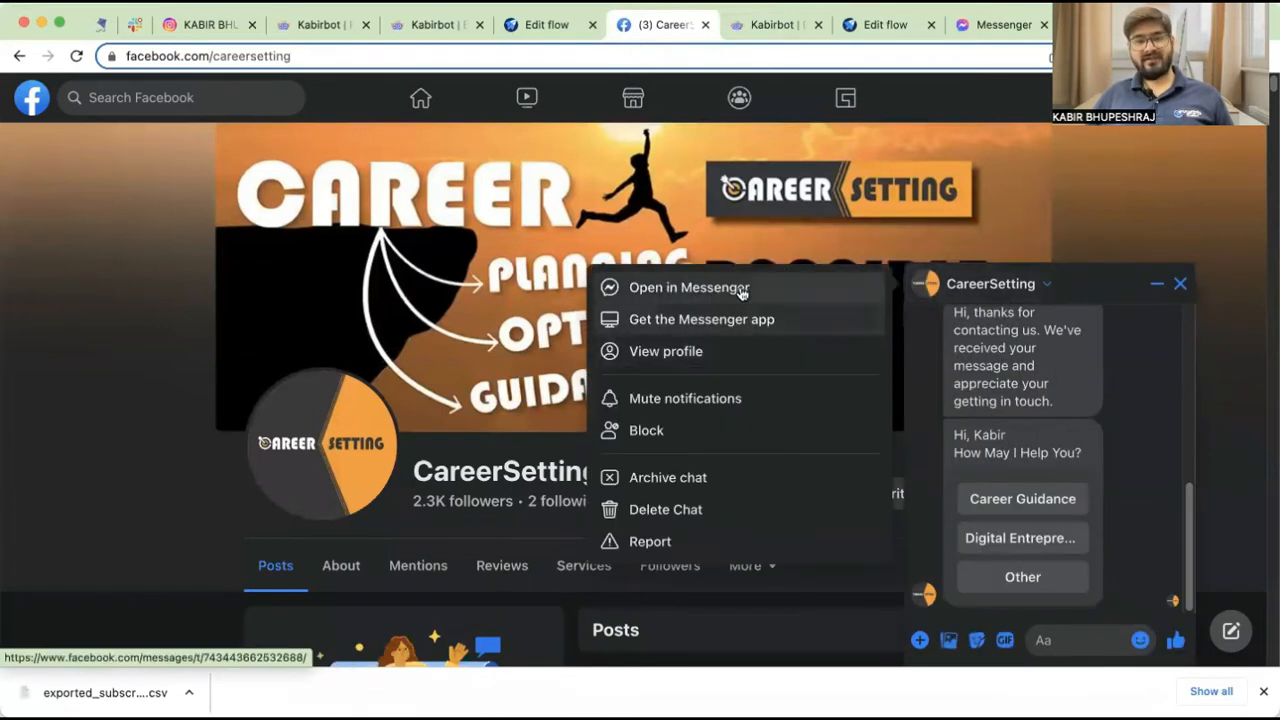
left_click(712, 520)
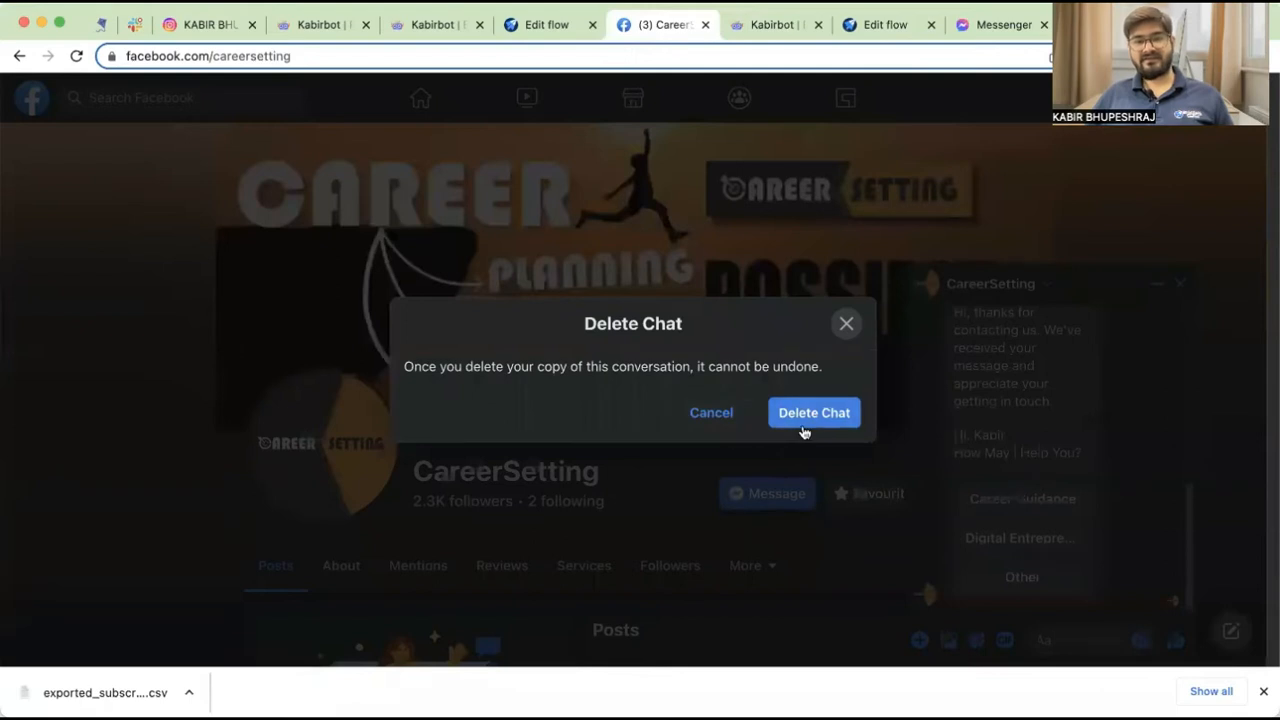
left_click(806, 428)
- Start a fresh chat with CareerSetting using Get Started and answer "Sure, let's do it" to the feedback request
left_click(764, 495)
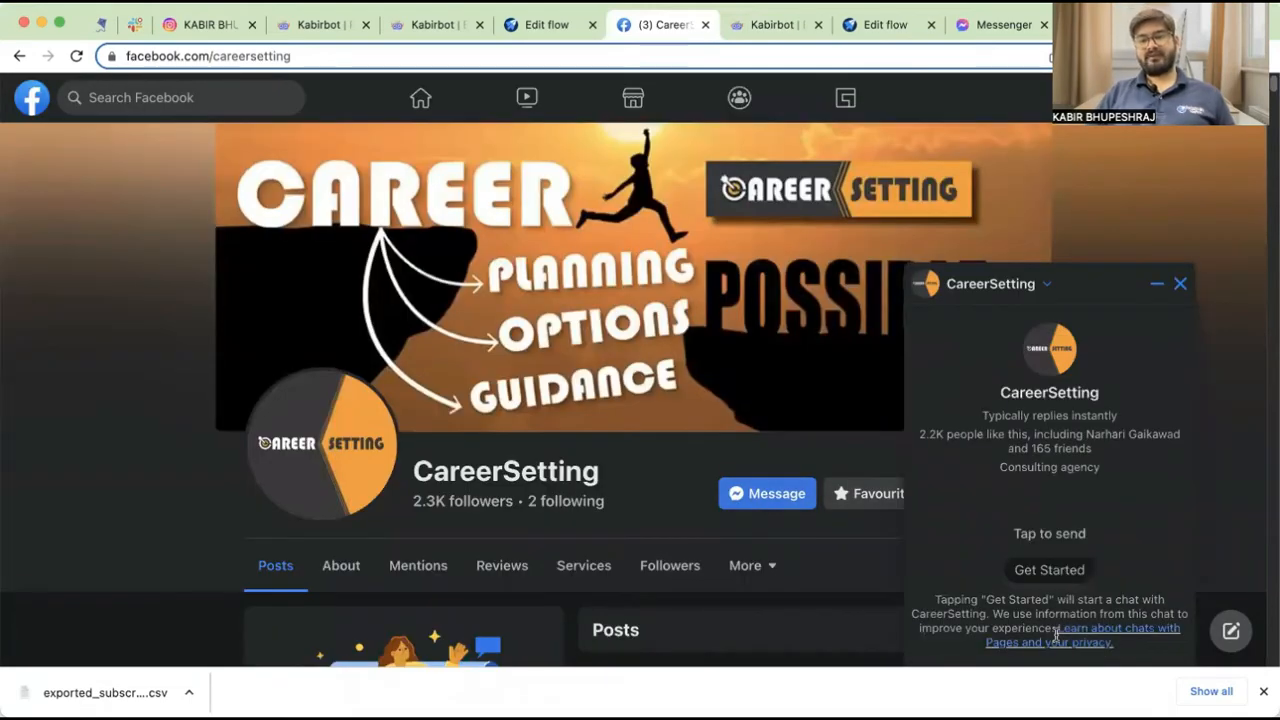
left_click(1049, 572)
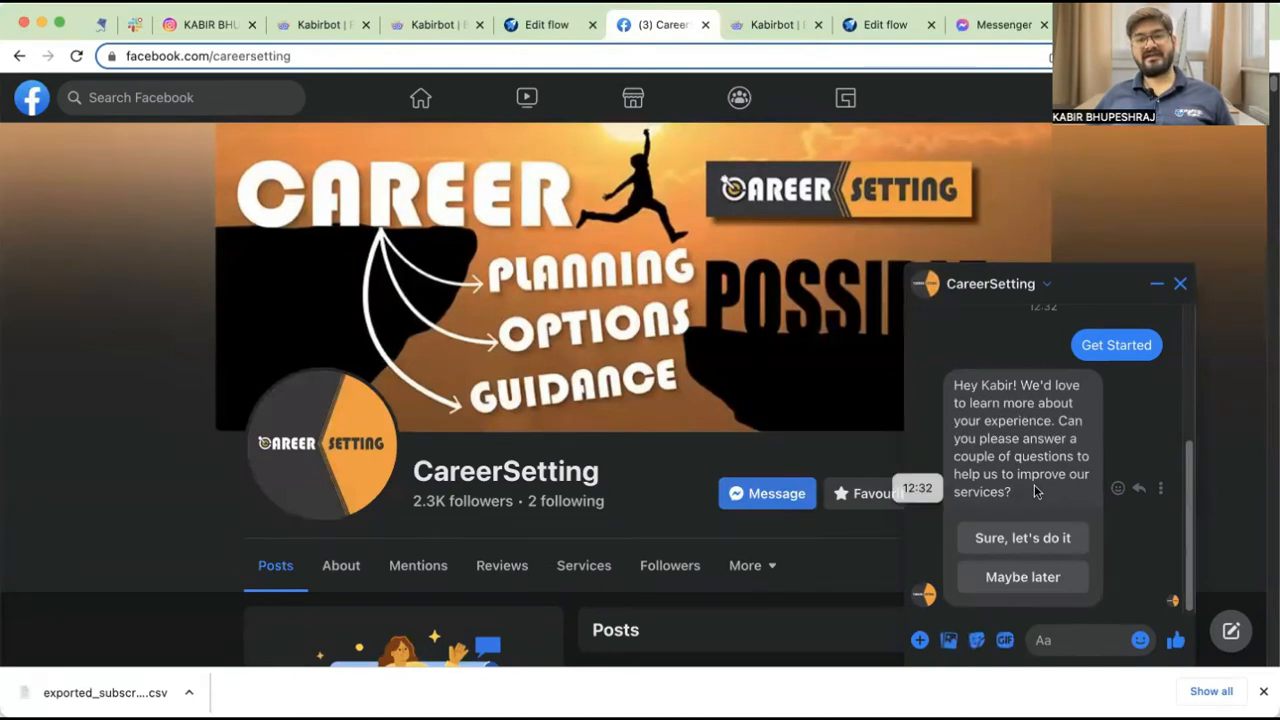
left_click(1020, 541)
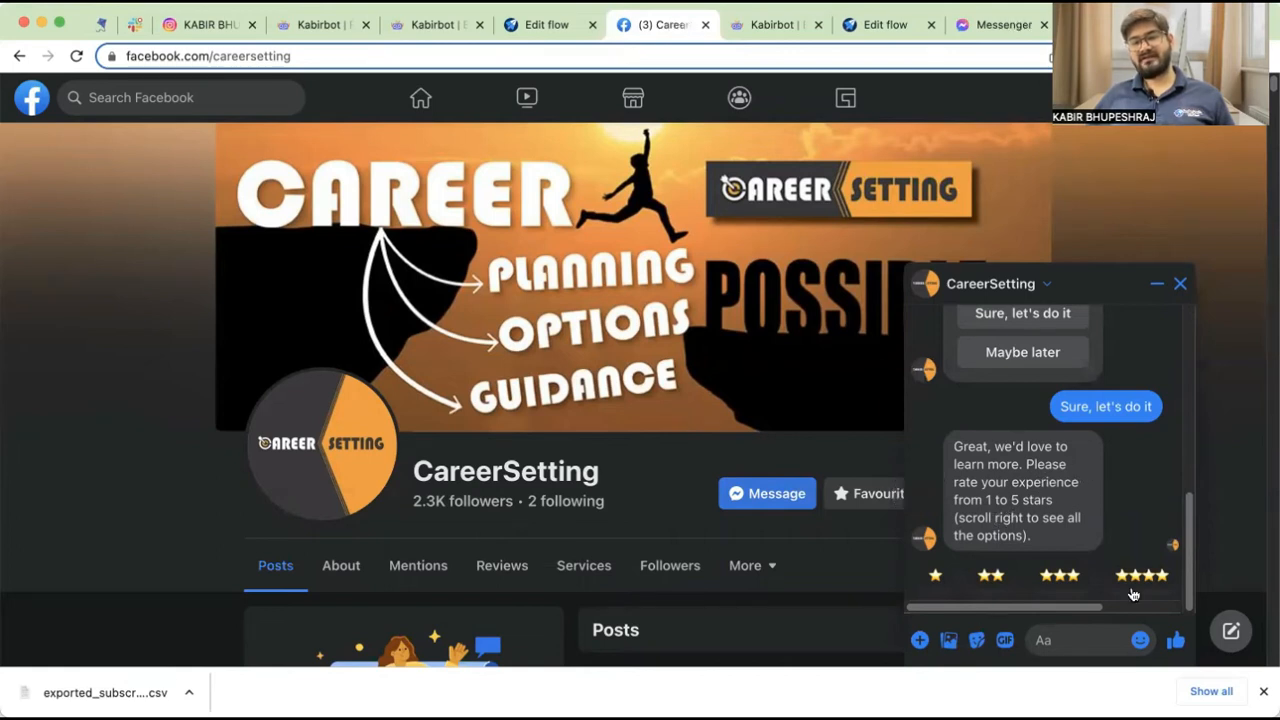
- Switch back to the flow editor and add a Trigger keywords element above the Get-Started Template action button
key("ctrl+shift+Tab")
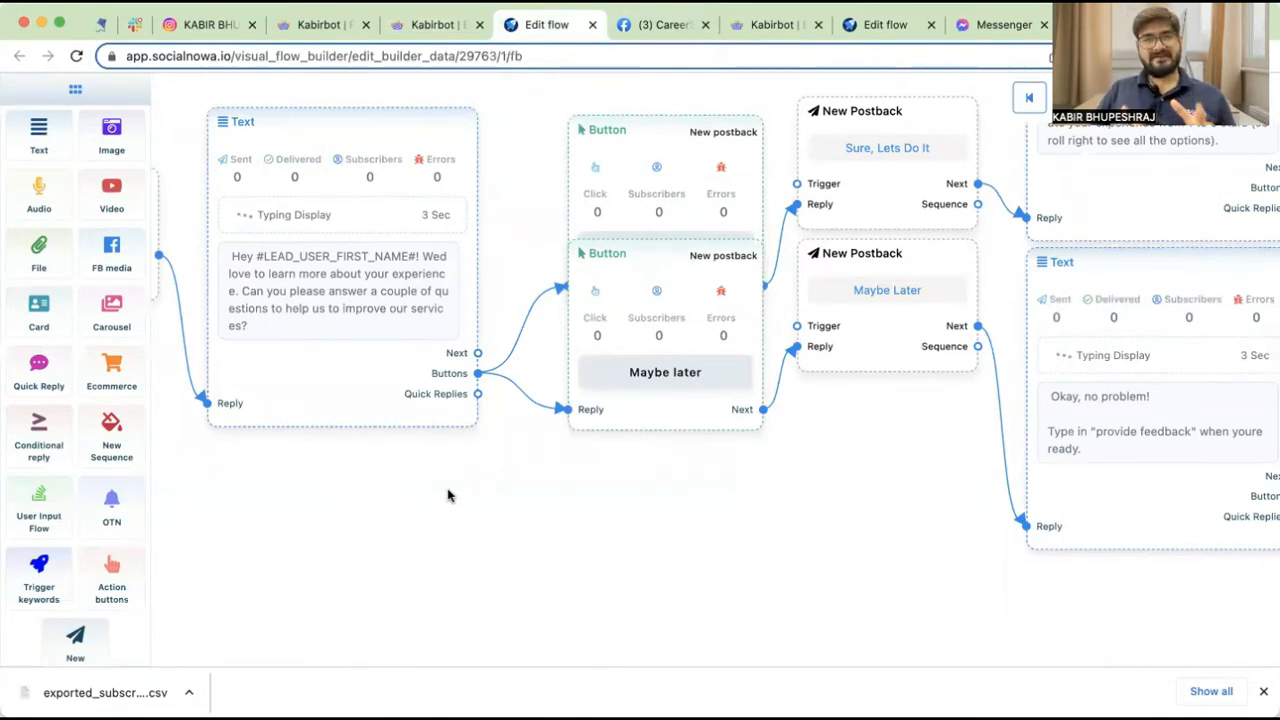
left_click_drag(363, 476, 859, 573)
left_click_drag(446, 160, 452, 153)
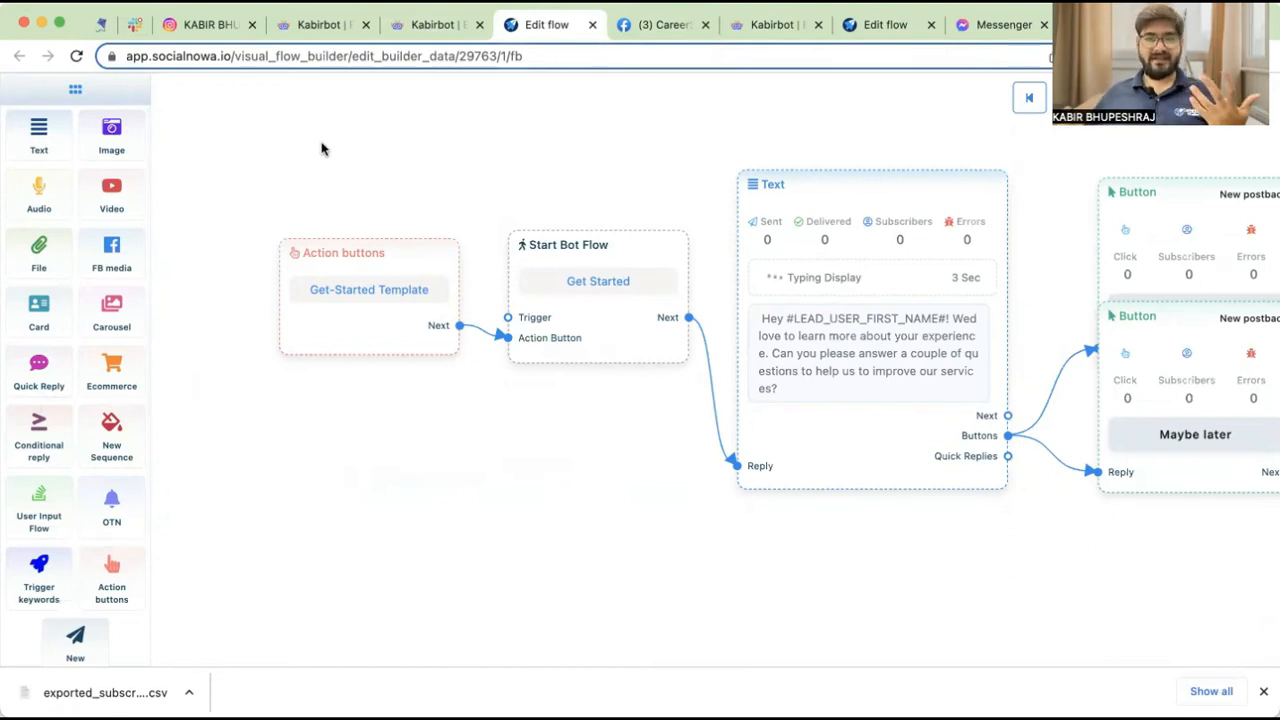
left_click_drag(47, 598, 342, 213)
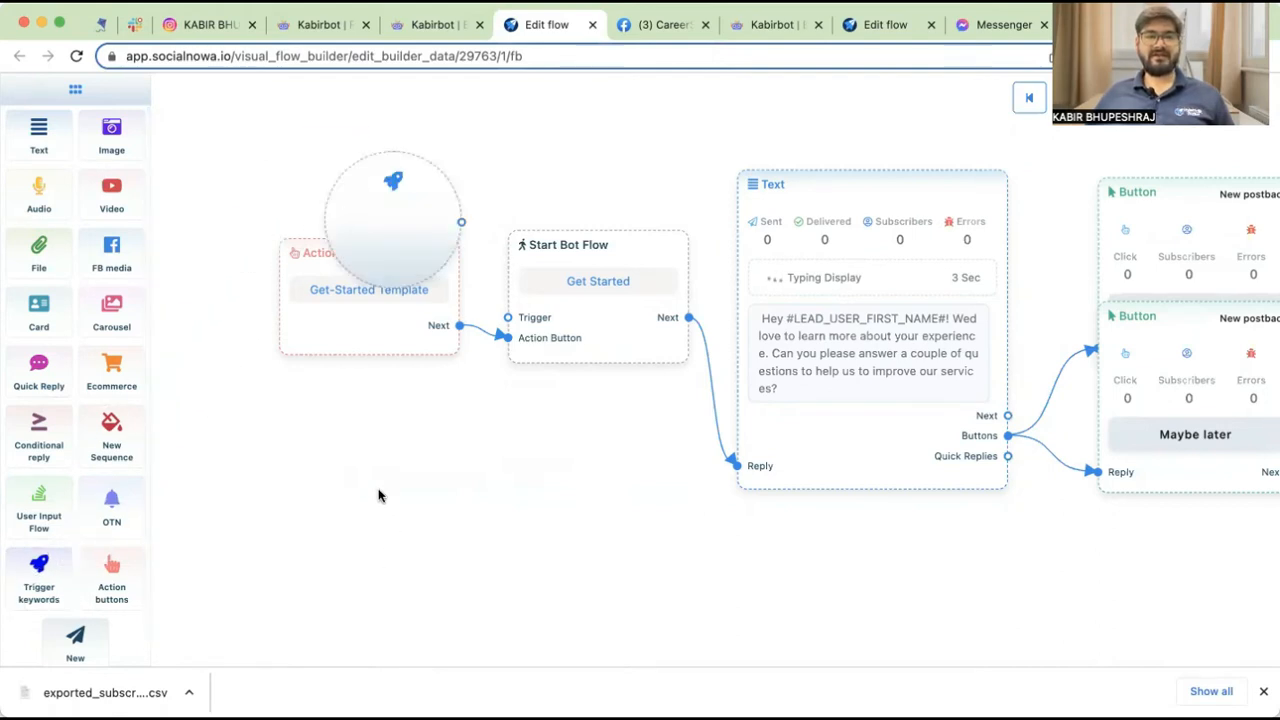
left_click_drag(378, 496, 385, 626)
left_click_drag(382, 351, 371, 229)
- Set the trigger keywords to "Feedback, review, ratings" and connect the element to the Trigger input of Start Bot Flow
double_click(380, 228)
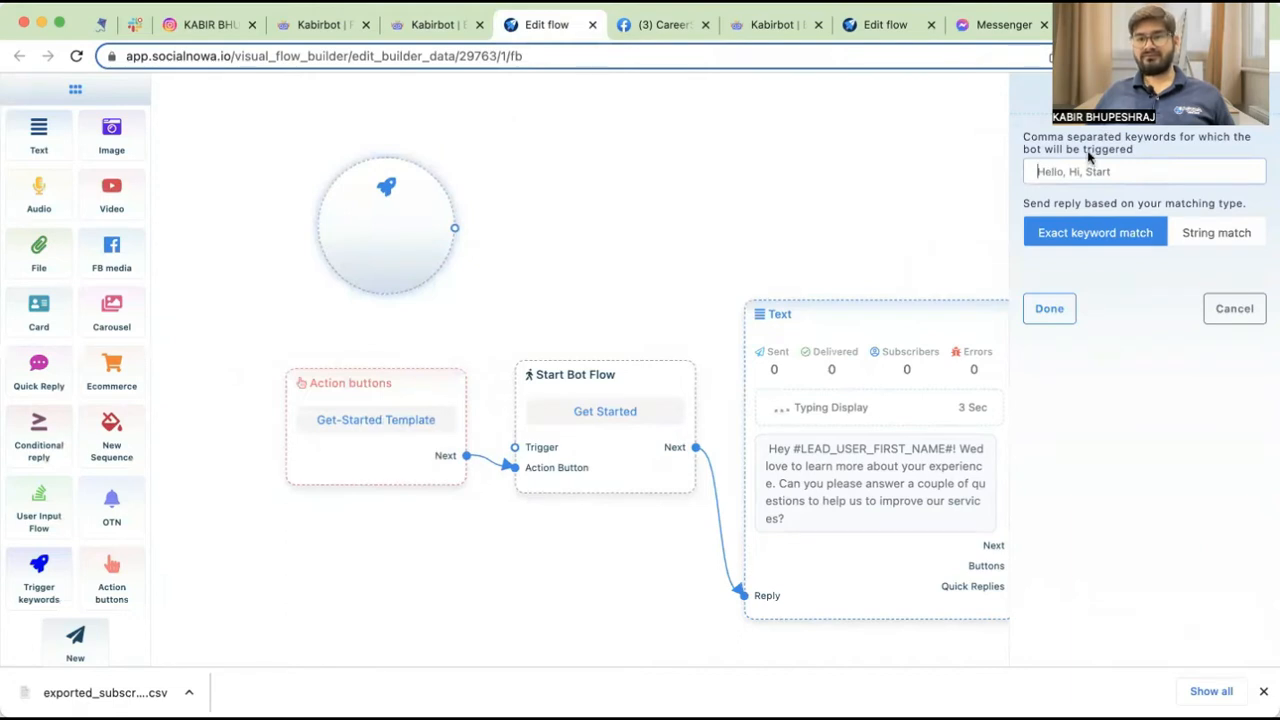
type("Feedback, review, ratings")
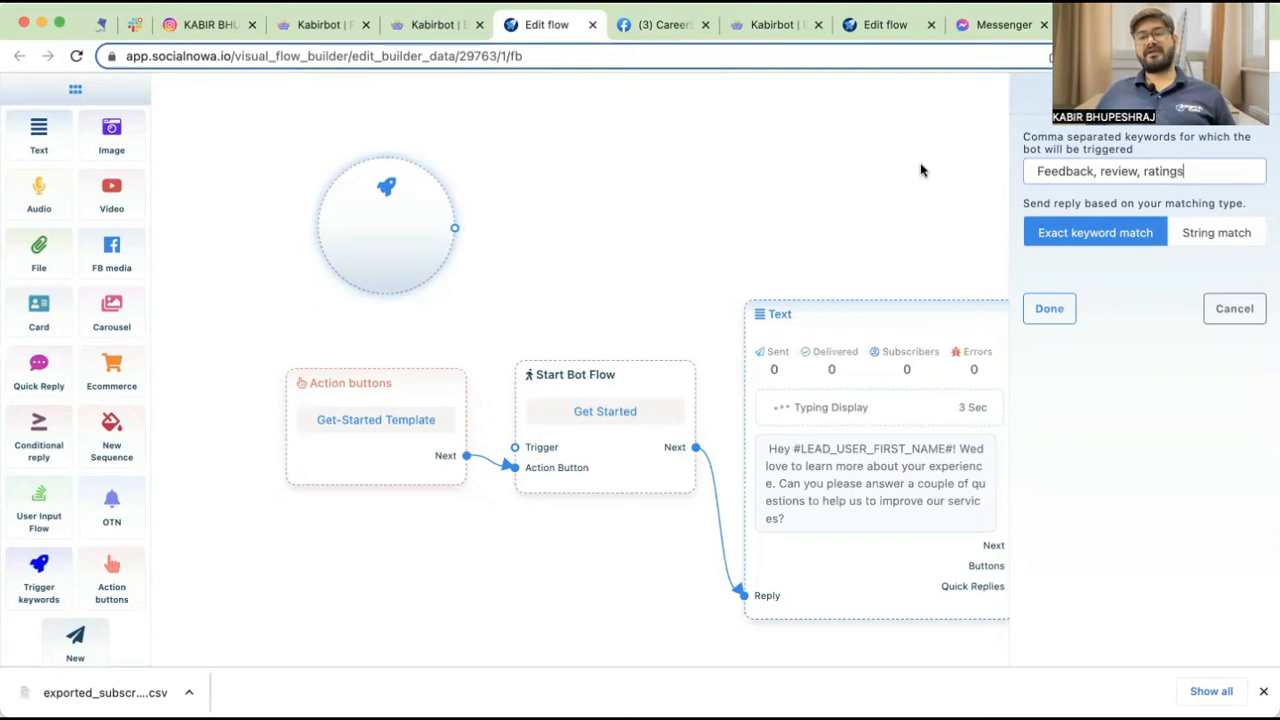
left_click(1049, 308)
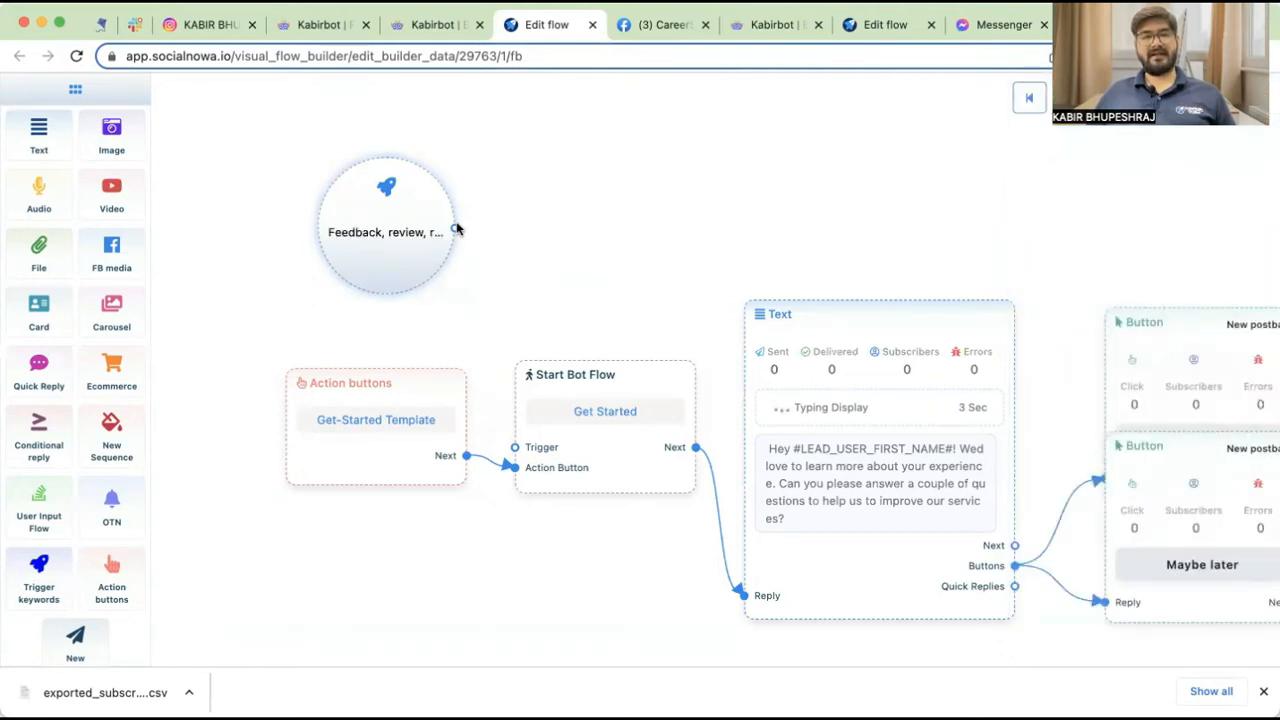
left_click_drag(456, 231, 514, 448)
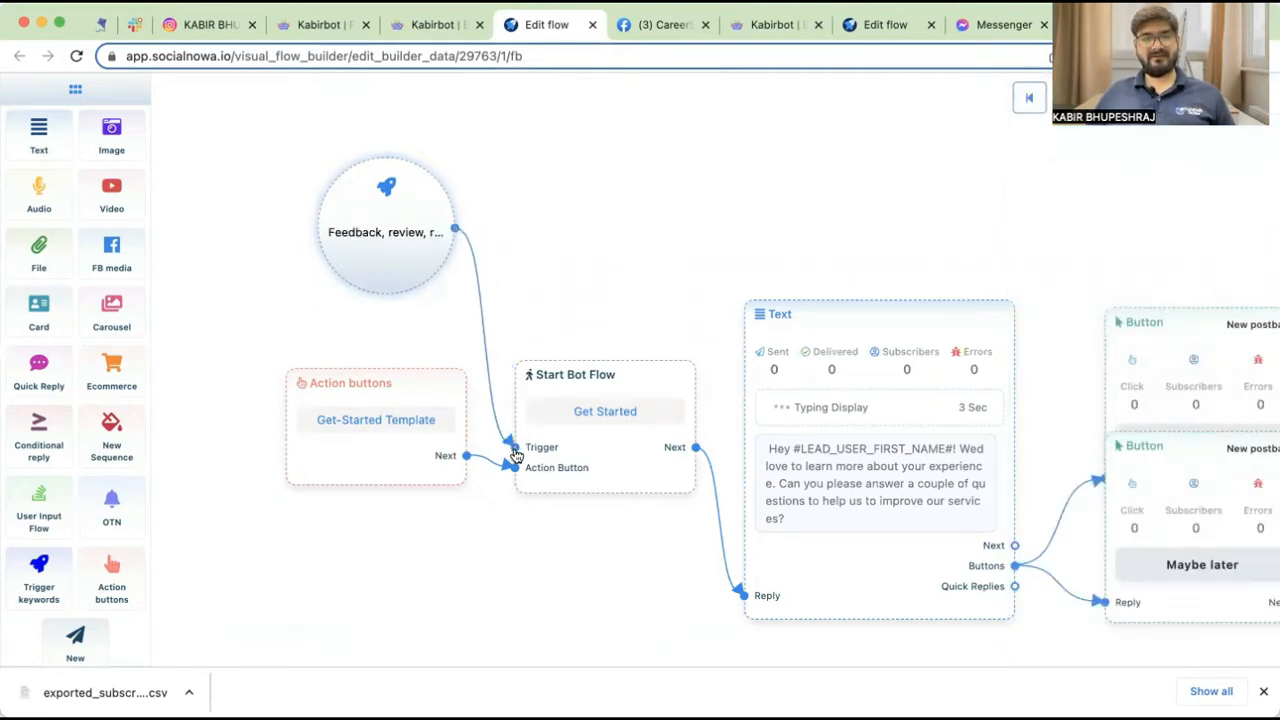
left_click_drag(391, 283, 337, 292)
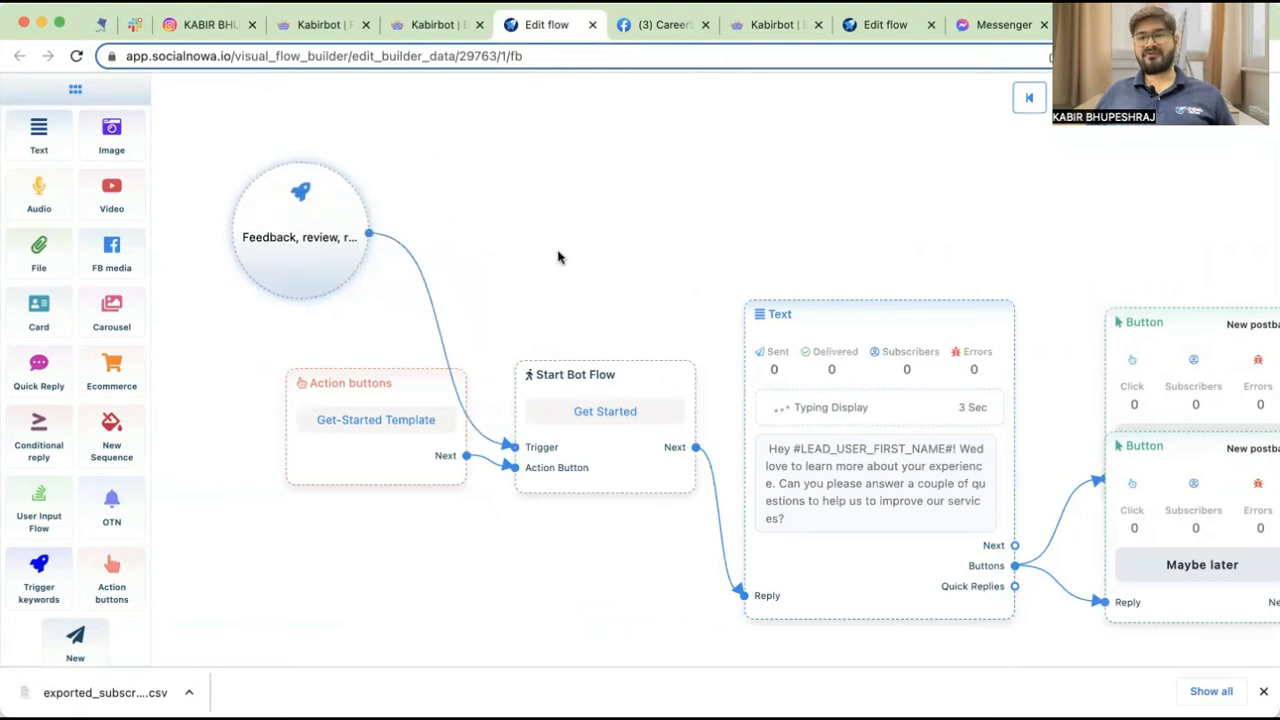
- Review the title, label and sequence settings of the Start Bot Flow element
left_click_drag(718, 256, 430, 124)
left_click_drag(397, 543, 528, 505)
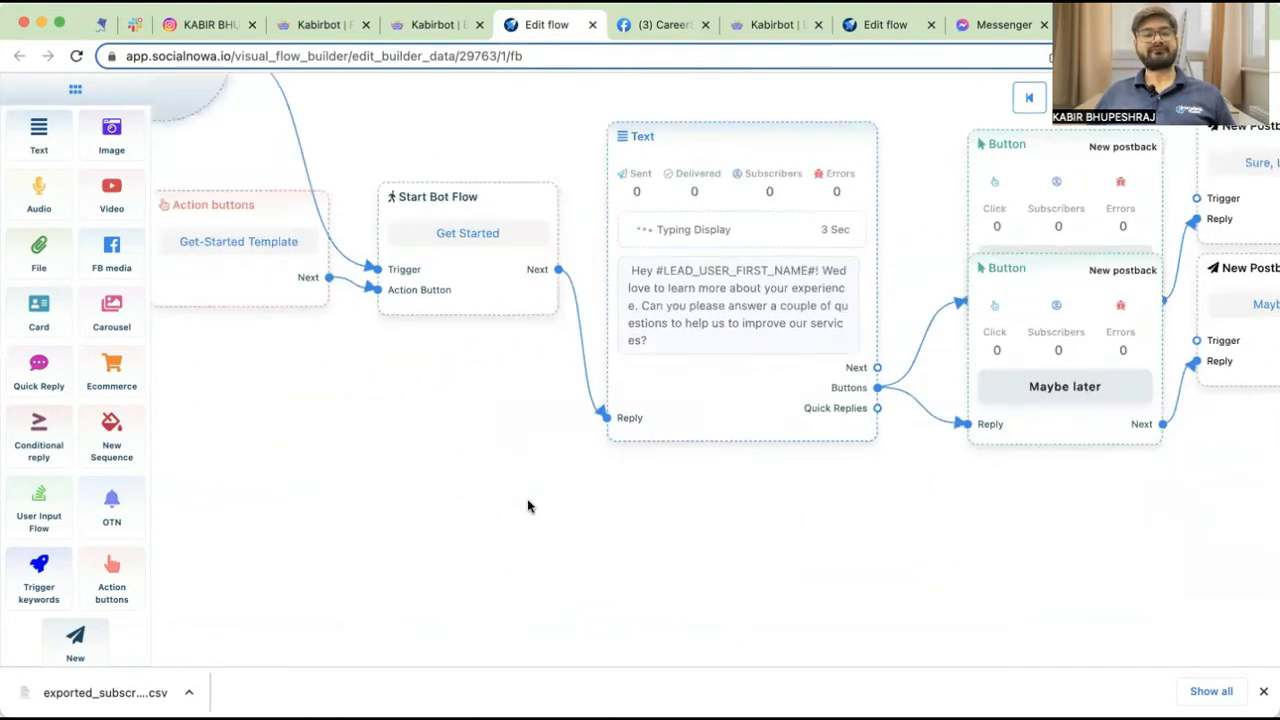
left_click(480, 203)
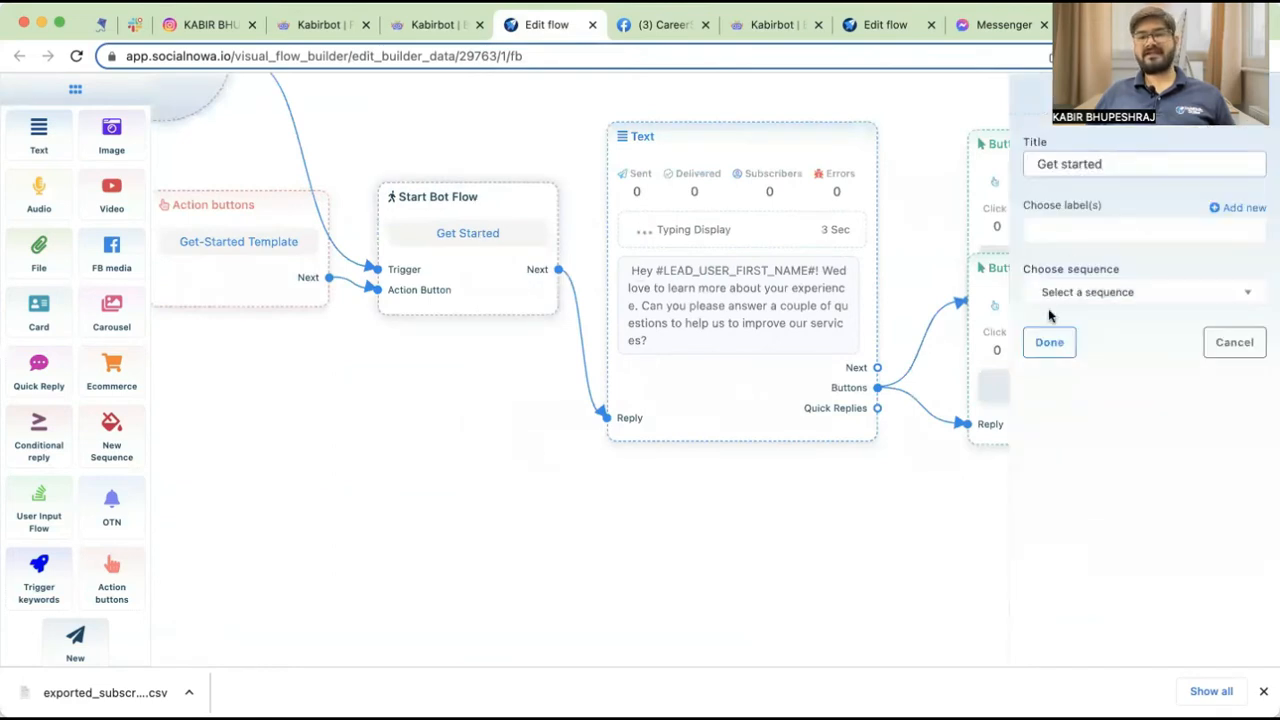
left_click(1049, 348)
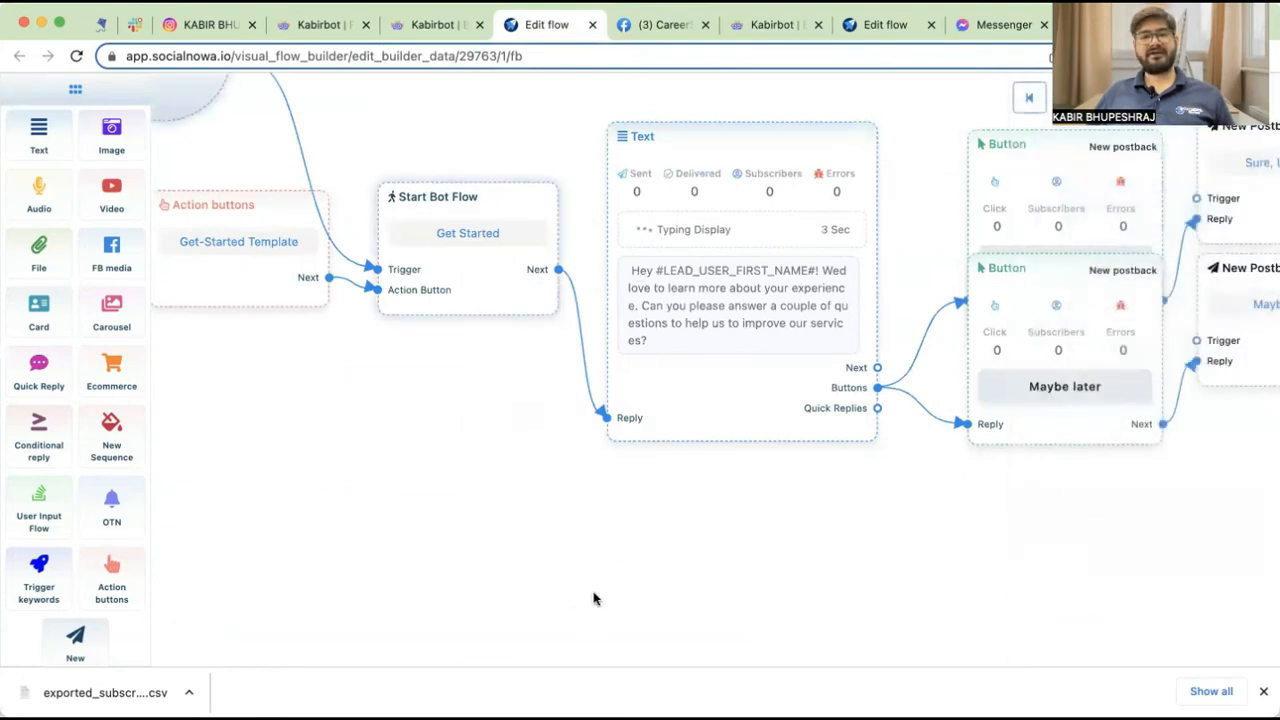
- Correct "Wed" to "We'd" in the greeting text and set its reply delay to 1 second
left_click_drag(621, 537, 457, 533)
left_click(515, 408)
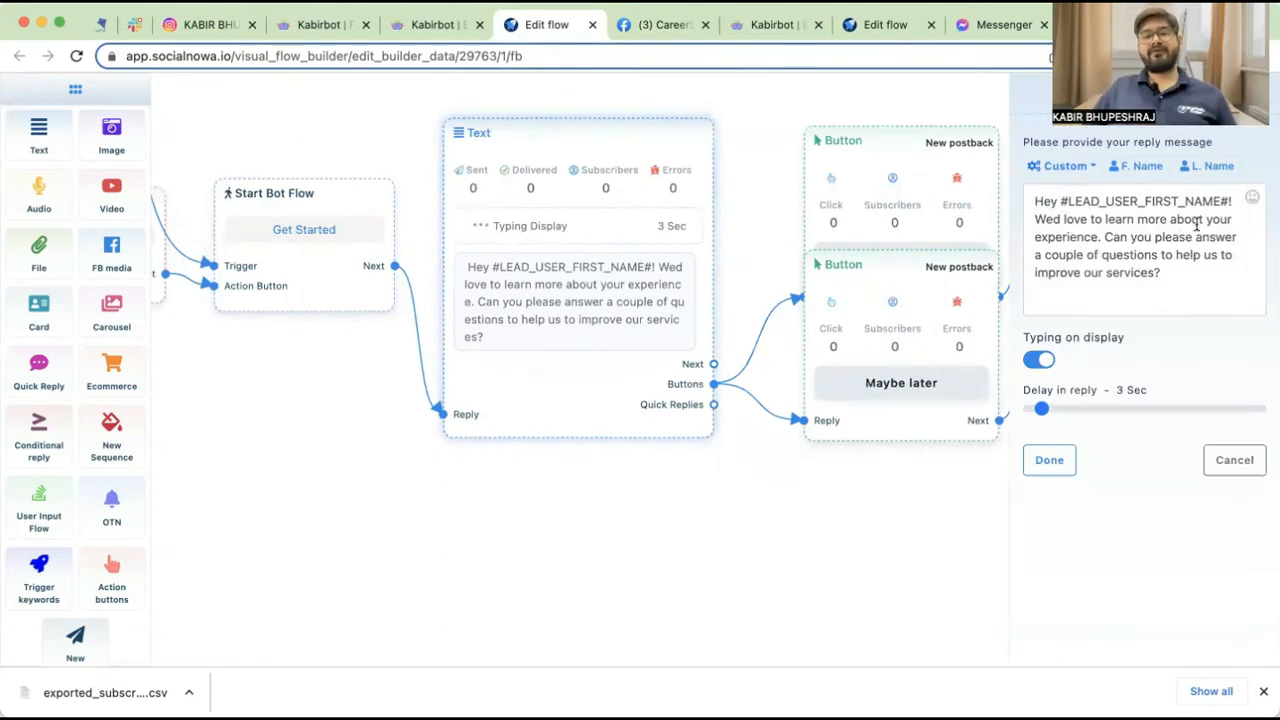
left_click(1055, 222)
type("'")
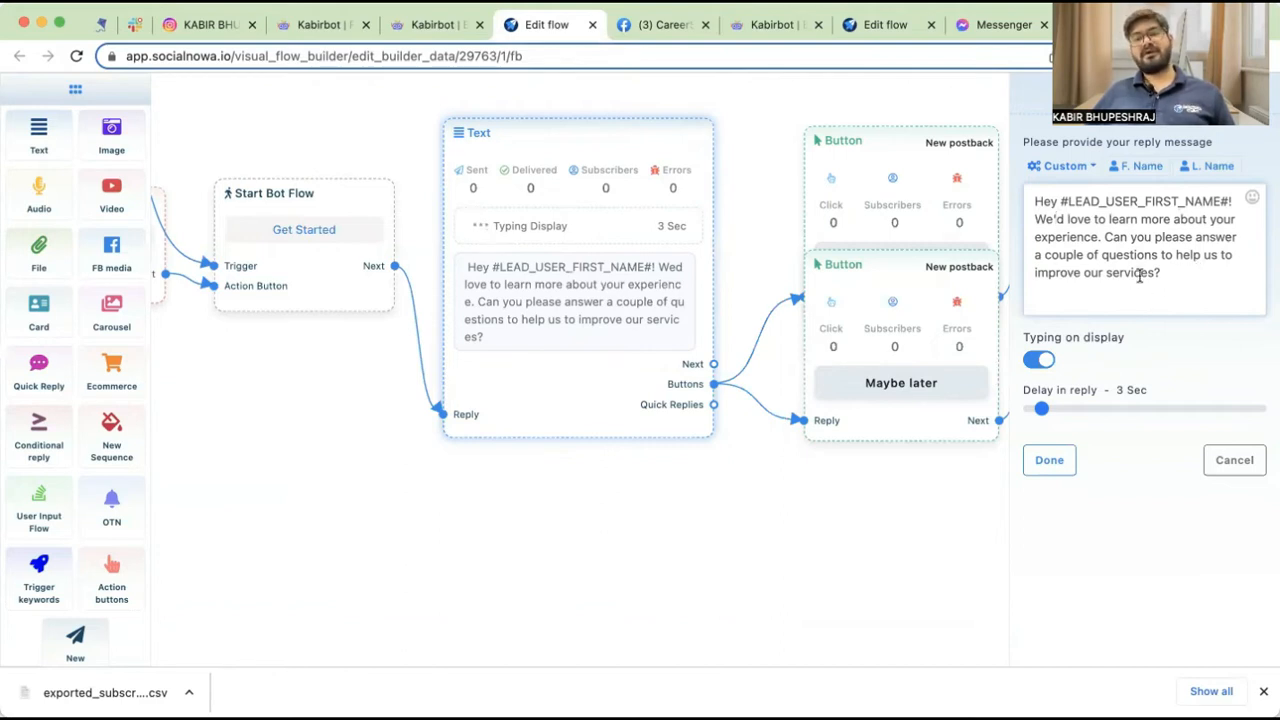
left_click_drag(1040, 410, 1030, 411)
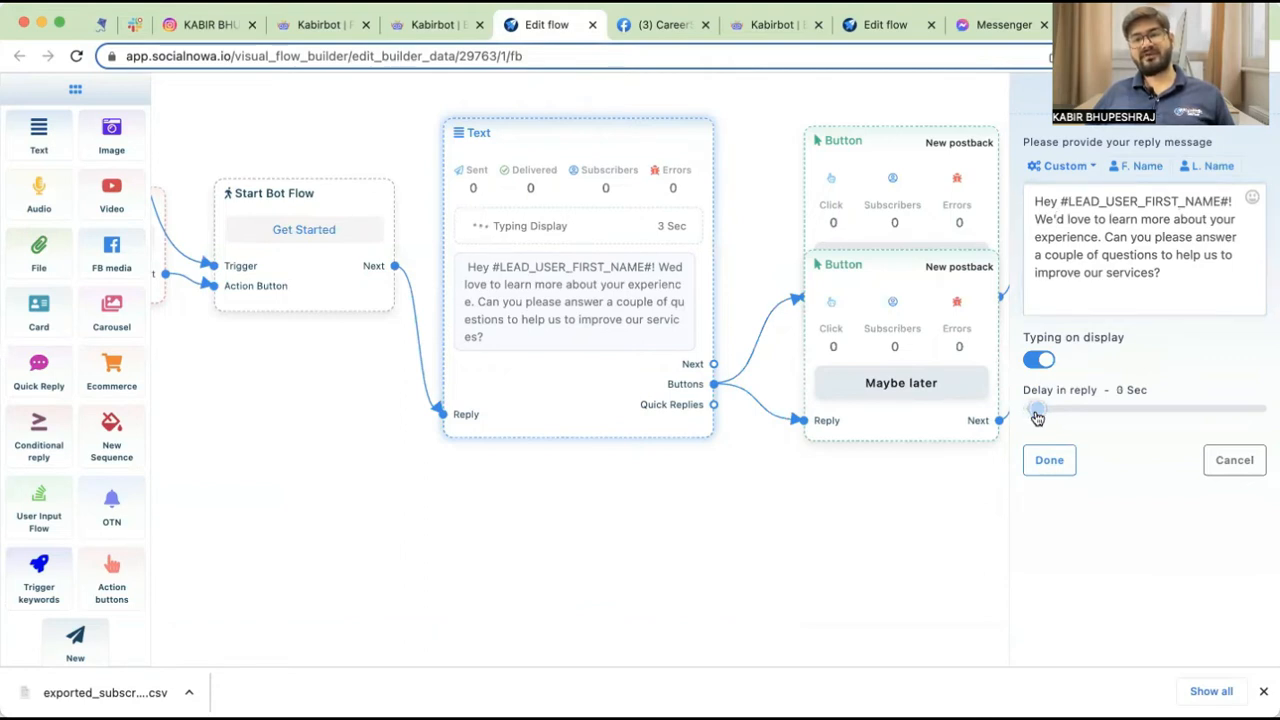
left_click_drag(1037, 418, 1034, 410)
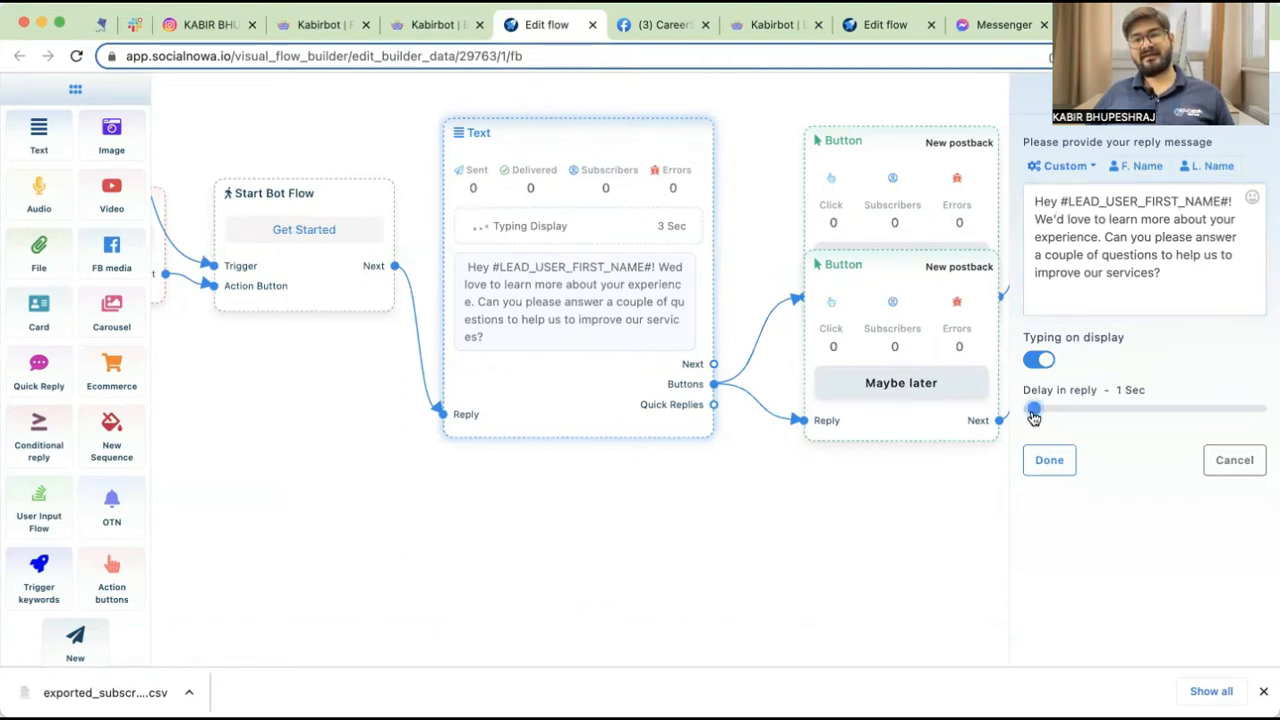
left_click(1070, 465)
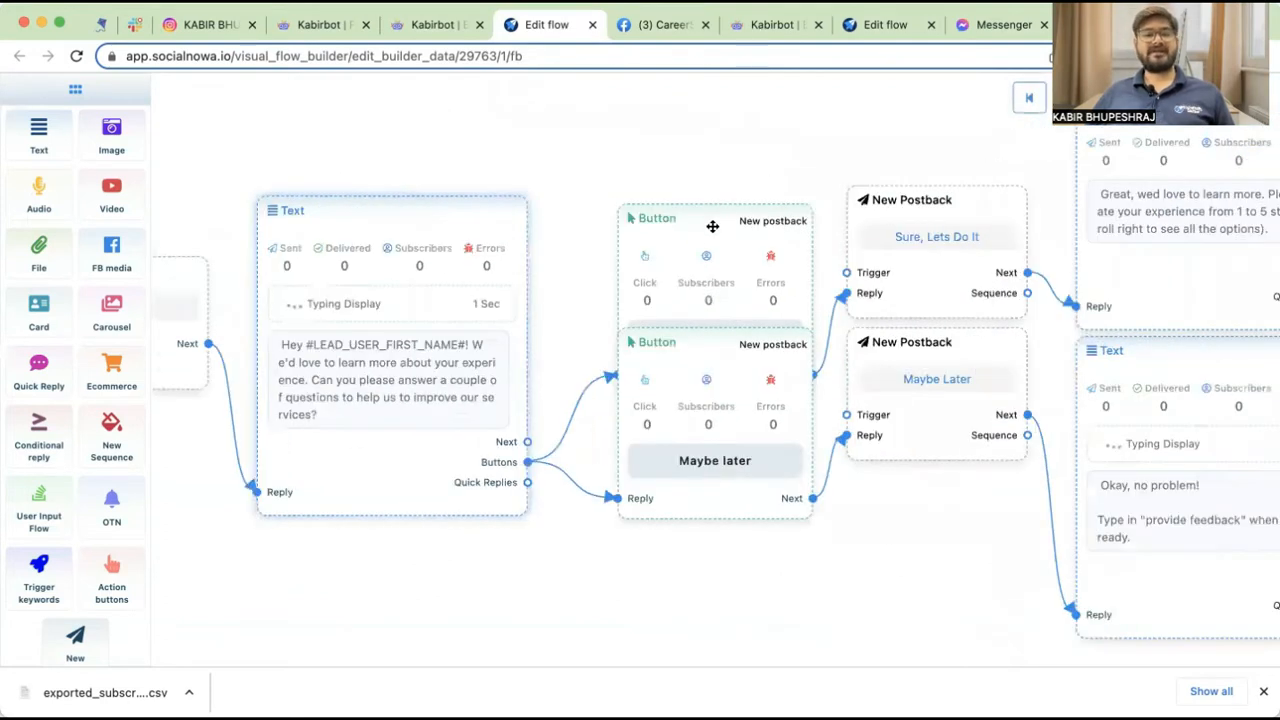
- Spread the overlapping "Sure, lets do it" and "Maybe later" buttons apart vertically and raise the "Sure, Lets Do It" postback
left_click_drag(748, 224, 738, 119)
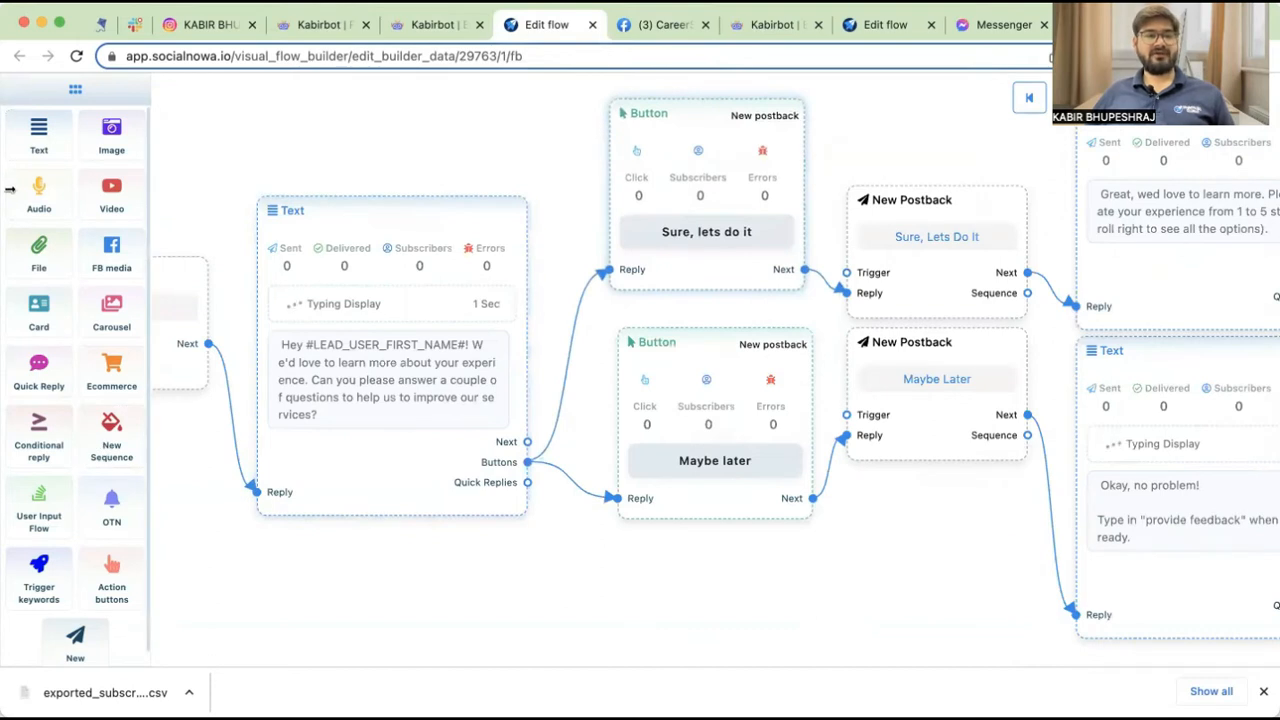
scroll(371, 466, "down", 3)
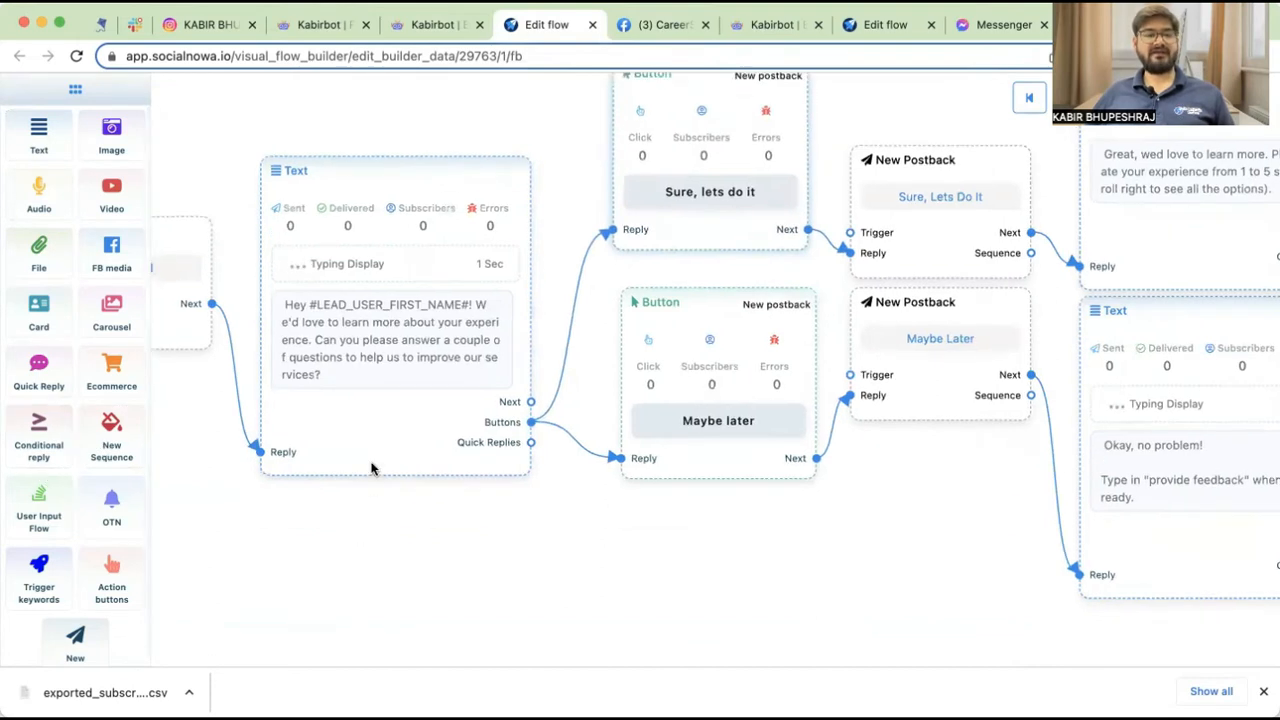
left_click_drag(712, 247, 628, 337)
scroll(879, 516, "up", 3)
left_click(624, 128)
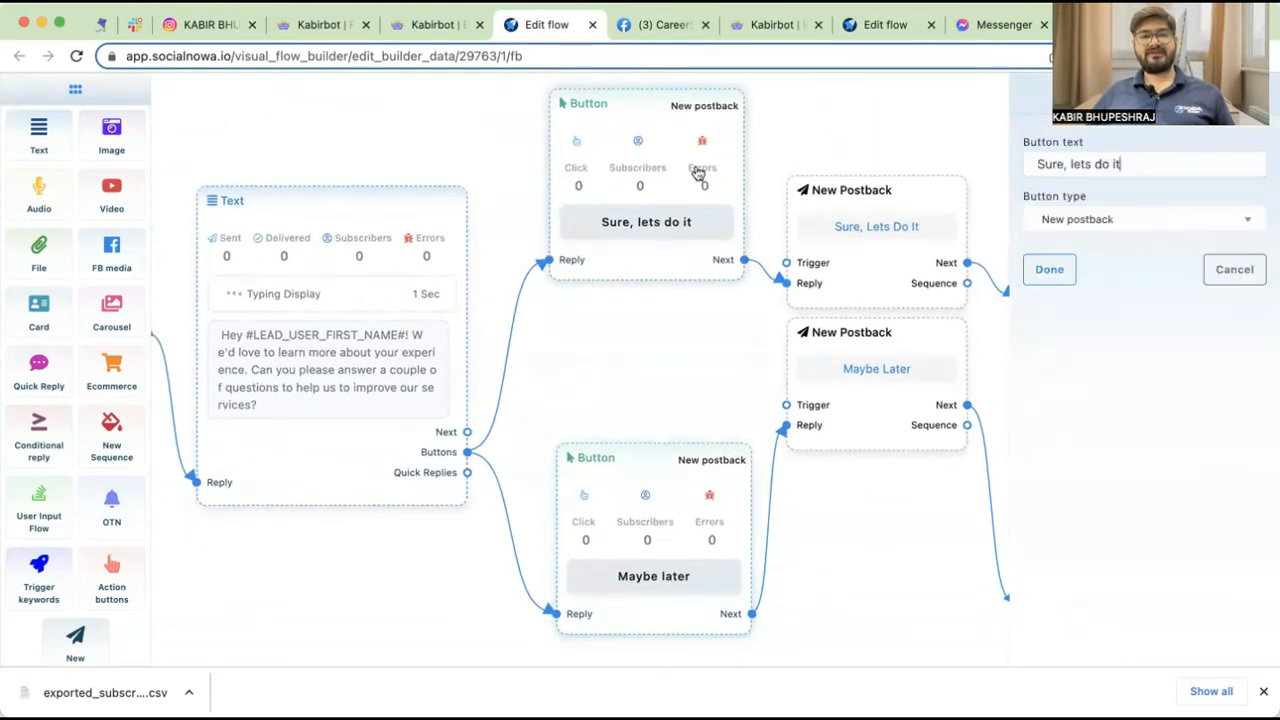
left_click(1050, 272)
left_click_drag(880, 189, 866, 112)
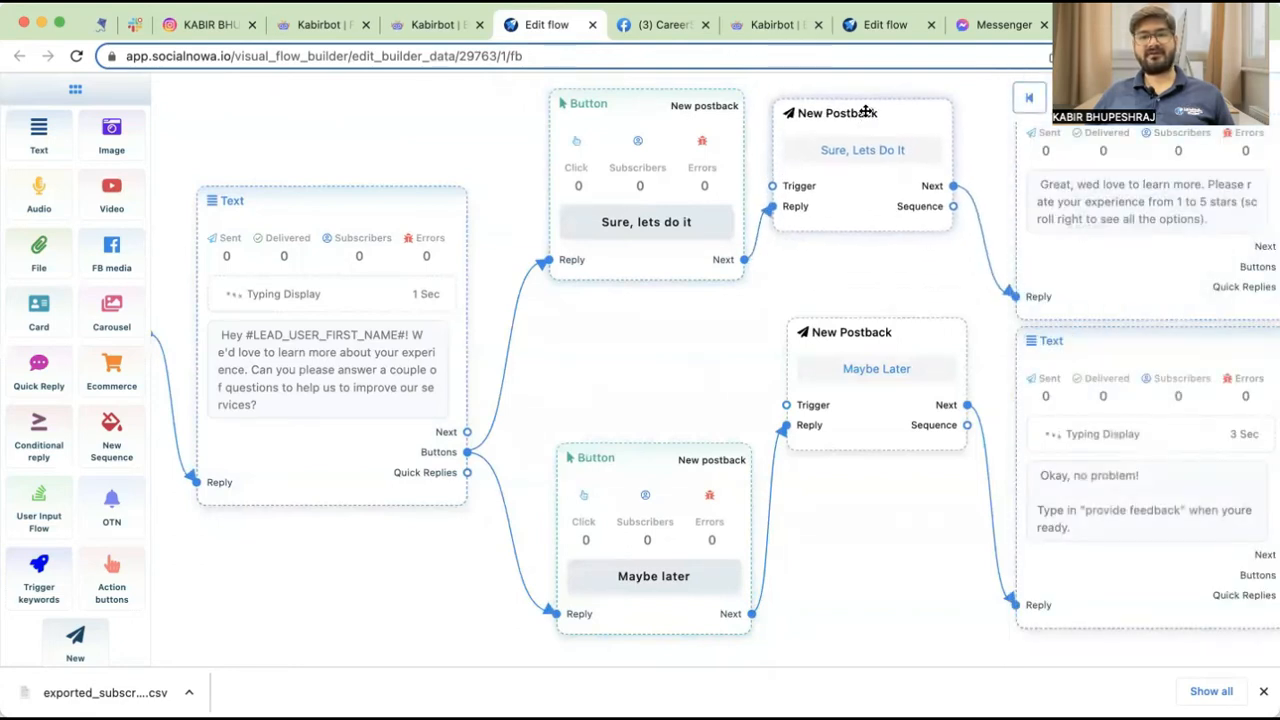
- Arrange the "Maybe later" button, its postback and the "Okay, no problem!" text in a lower row
scroll(866, 527, "down", 5)
scroll(724, 415, "right", 3)
left_click_drag(530, 330, 515, 352)
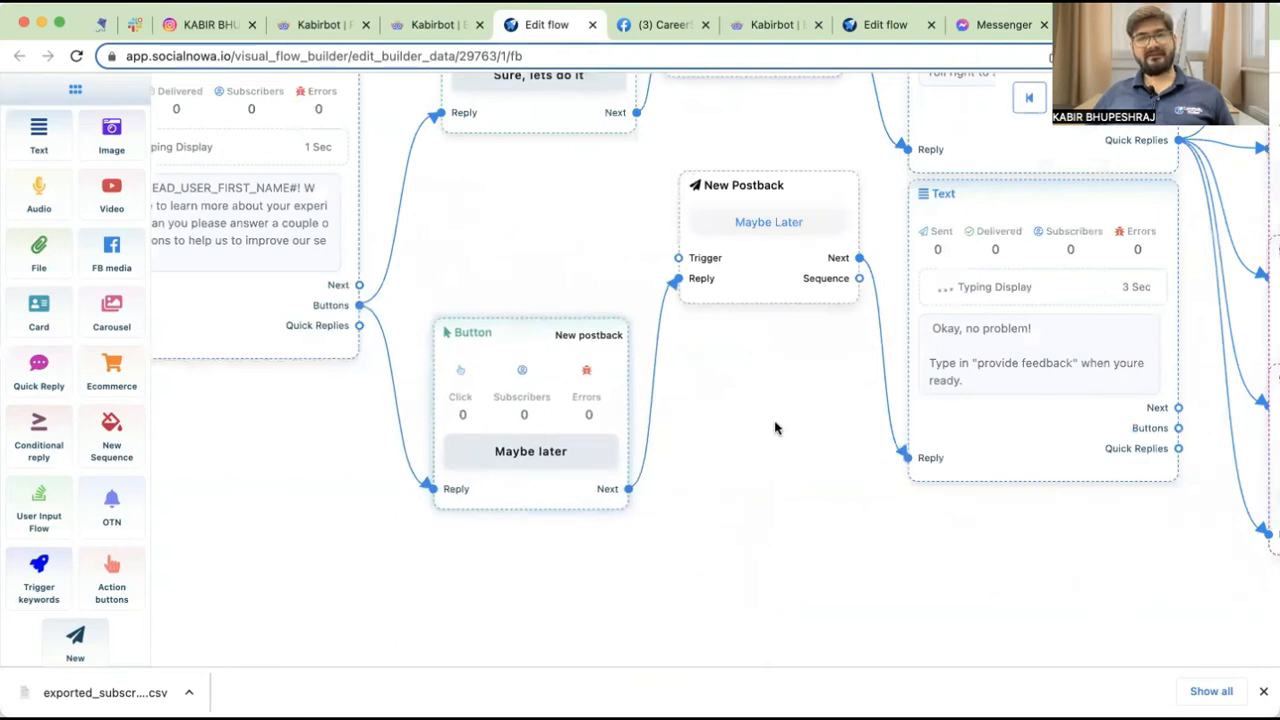
scroll(775, 428, "up", 3)
scroll(775, 428, "right", 1)
left_click_drag(712, 318, 710, 452)
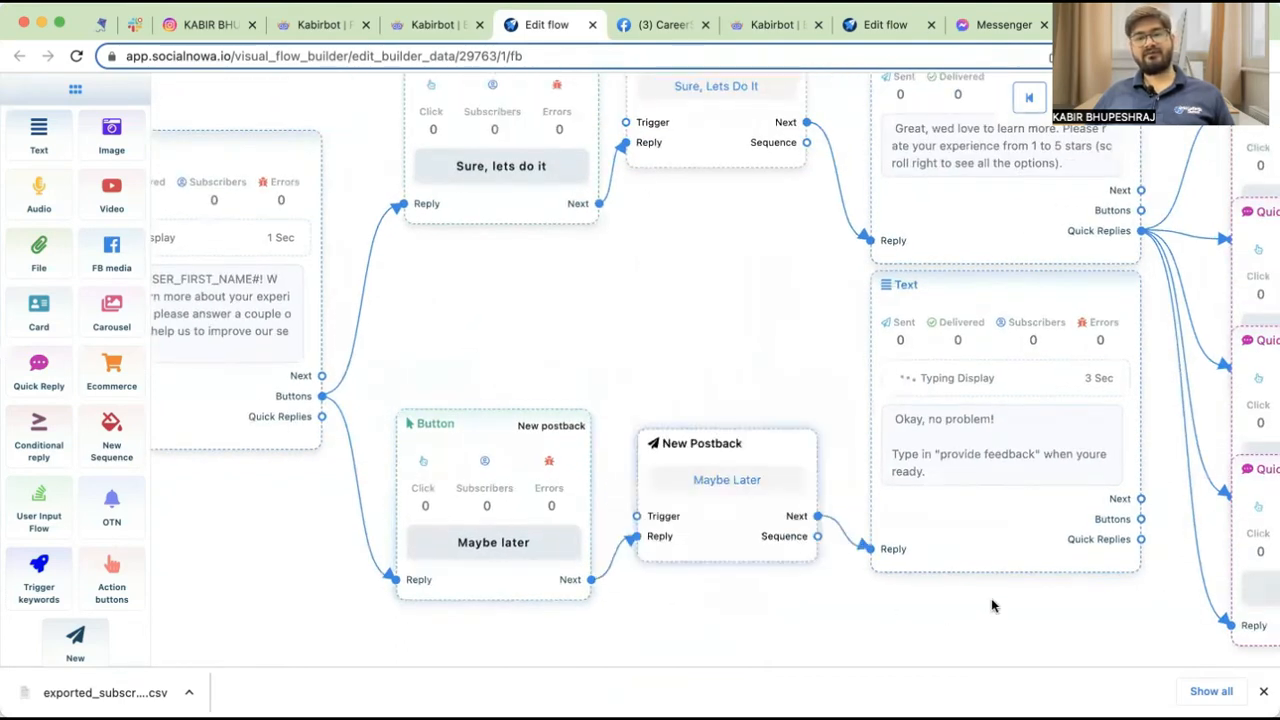
scroll(843, 600, "right", 4)
left_click_drag(843, 340, 840, 383)
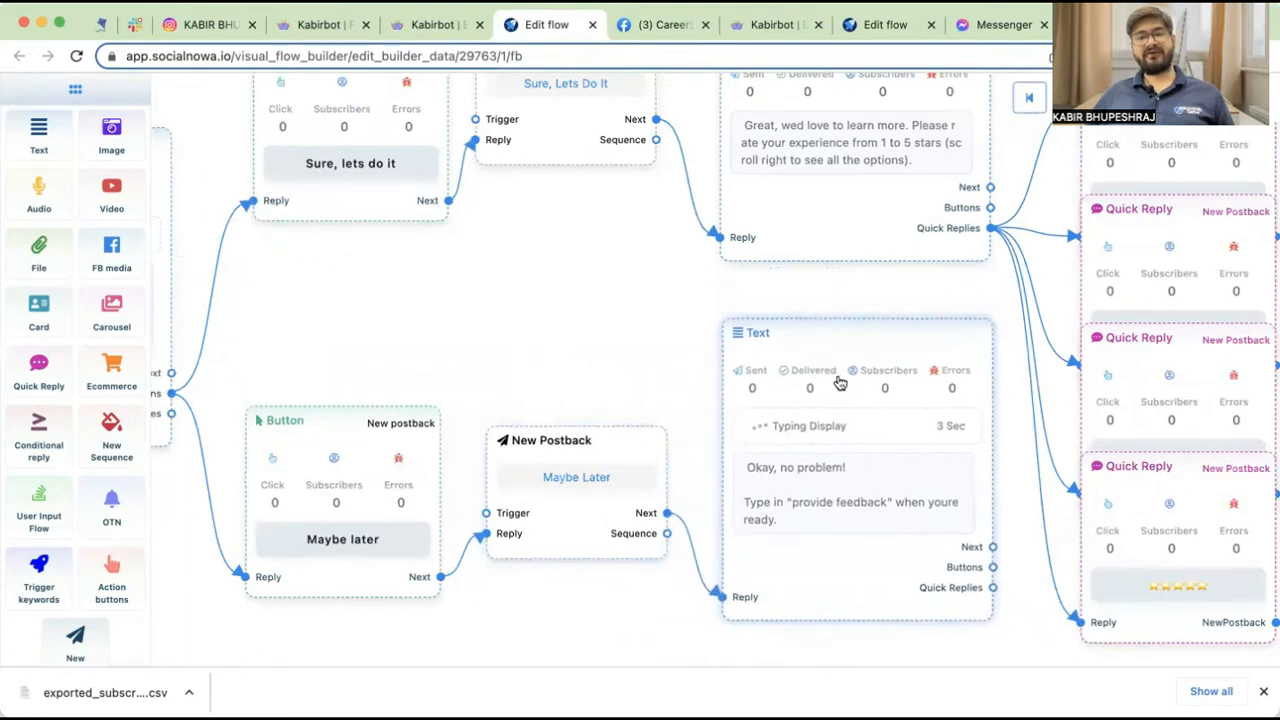
- Set the reply delay of the "Okay, no problem!" text to 1 second
left_click(829, 509)
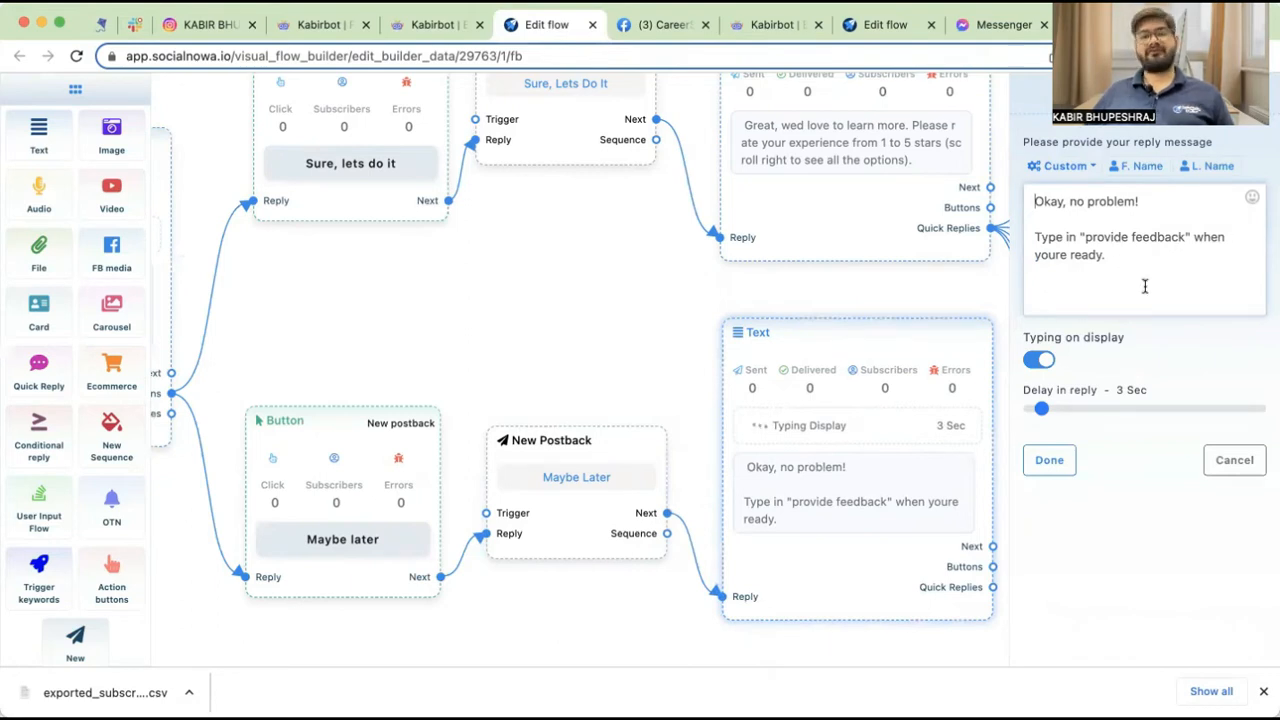
left_click_drag(1041, 409, 1033, 409)
left_click(1049, 462)
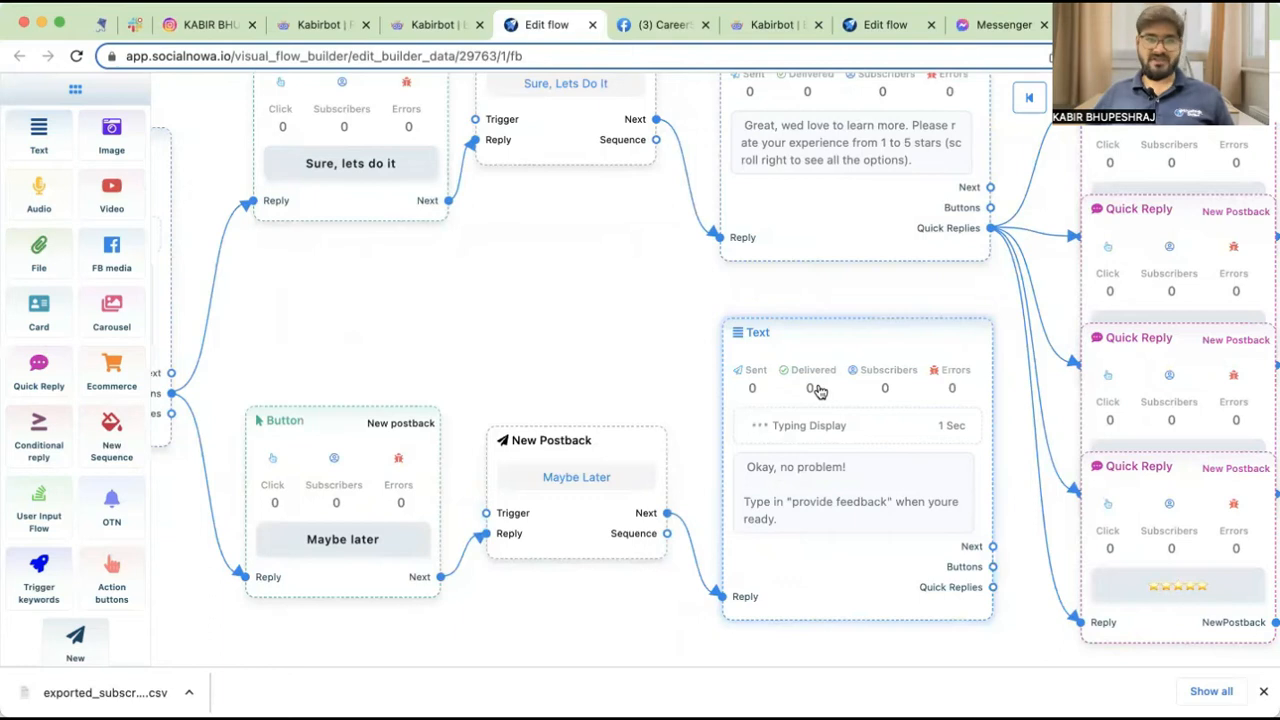
scroll(491, 491, "up", 3)
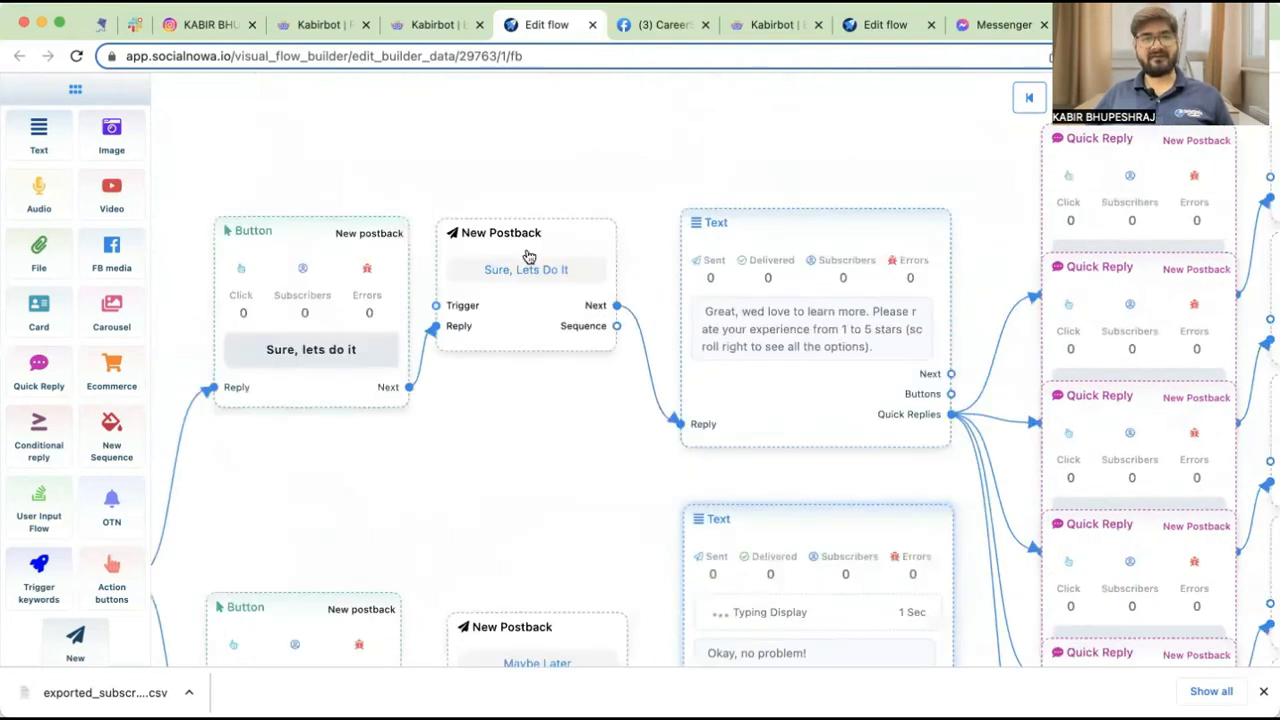
scroll(560, 355, "down", 4)
scroll(560, 355, "left", 3)
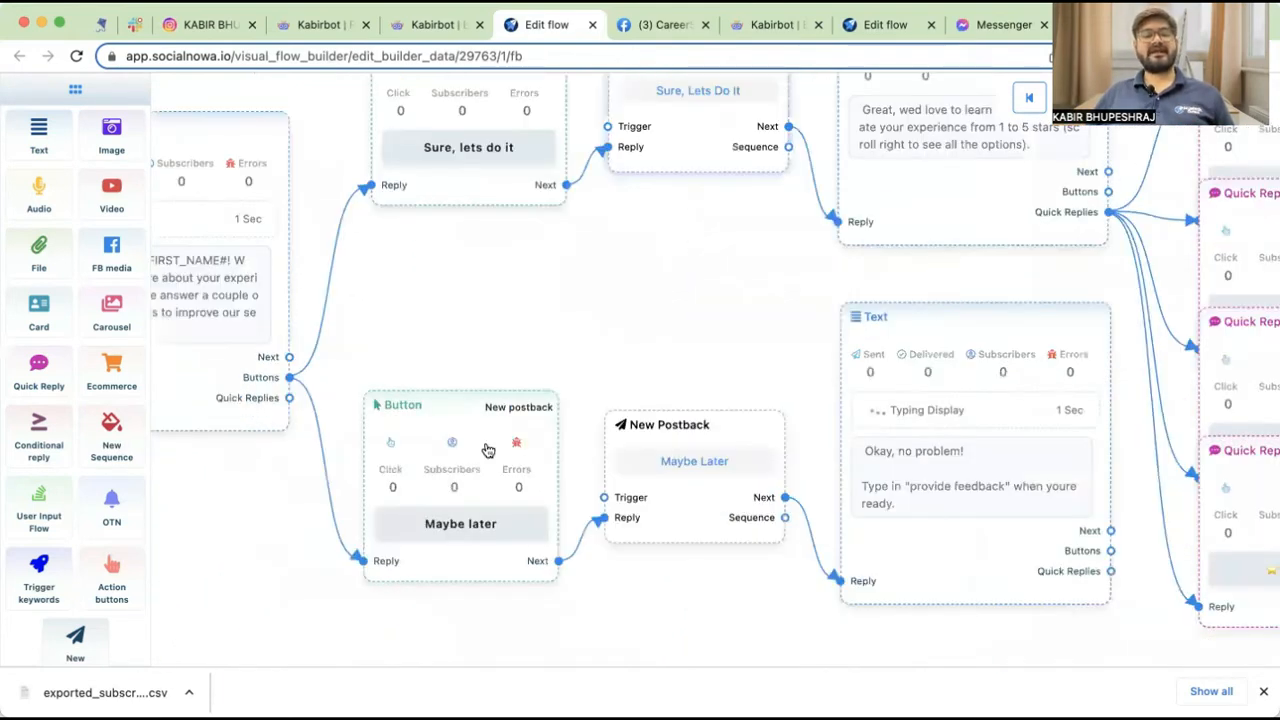
- Move the "Okay, no problem!" text, the "Maybe later" button and its postback further down, well below the "Sure, lets do it" row
scroll(540, 410, "up", 3)
scroll(540, 410, "right", 1)
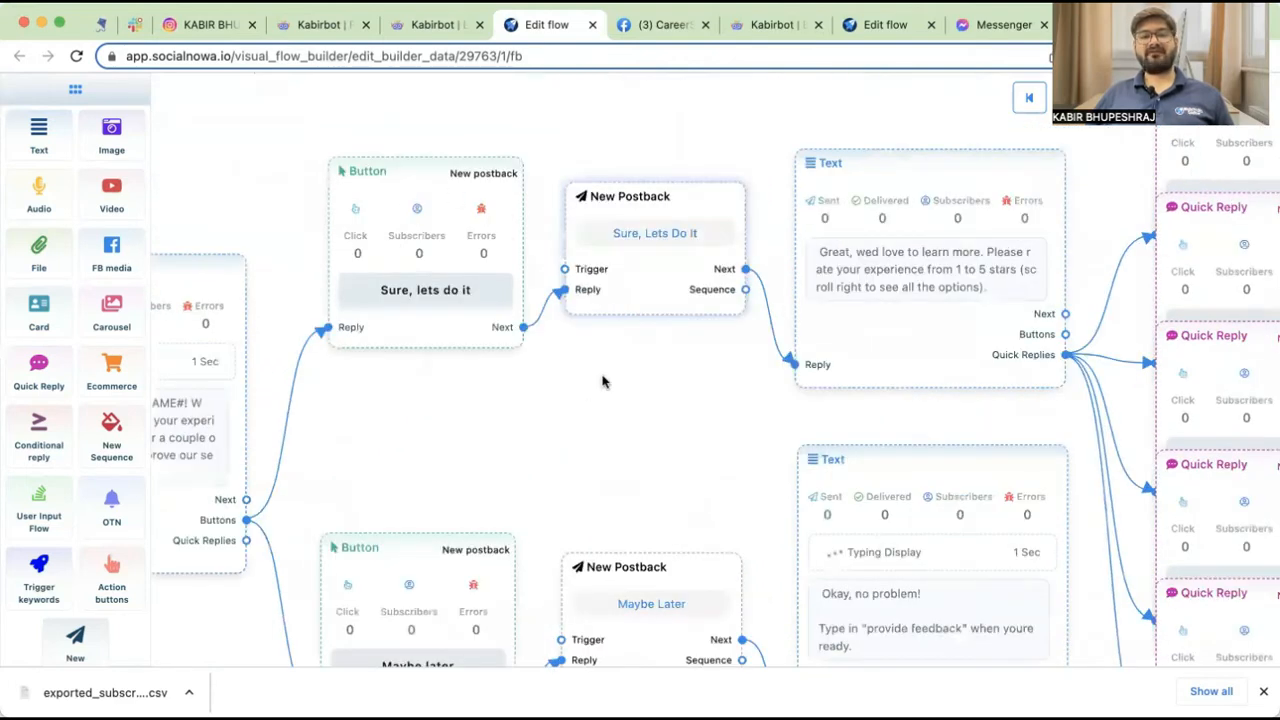
scroll(466, 320, "down", 5)
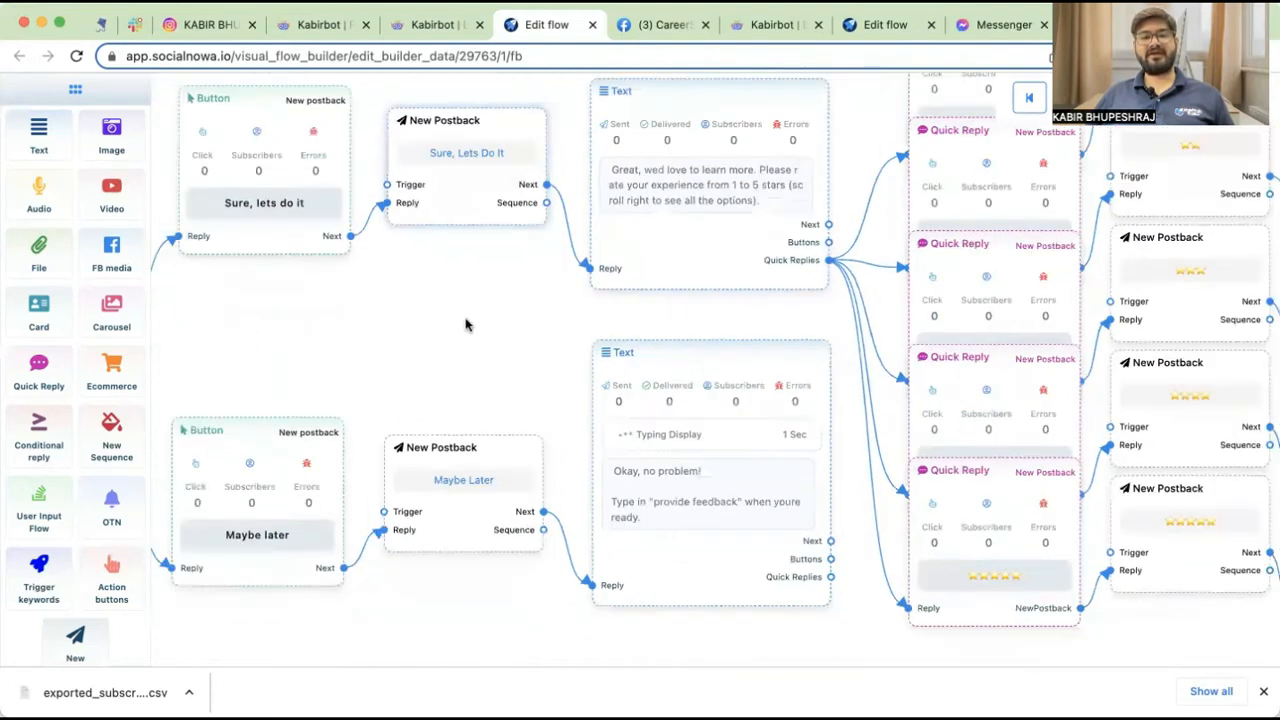
scroll(470, 320, "down", 2)
left_click_drag(584, 434, 474, 594)
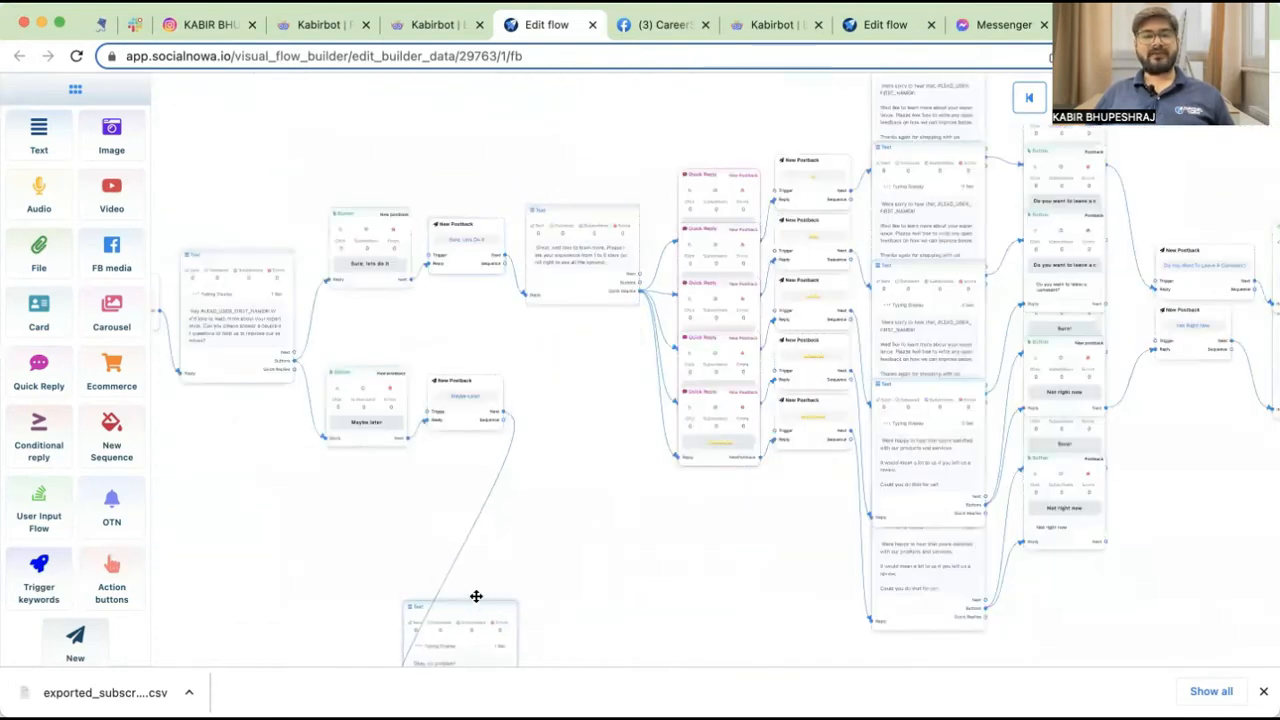
left_click_drag(340, 408, 316, 464)
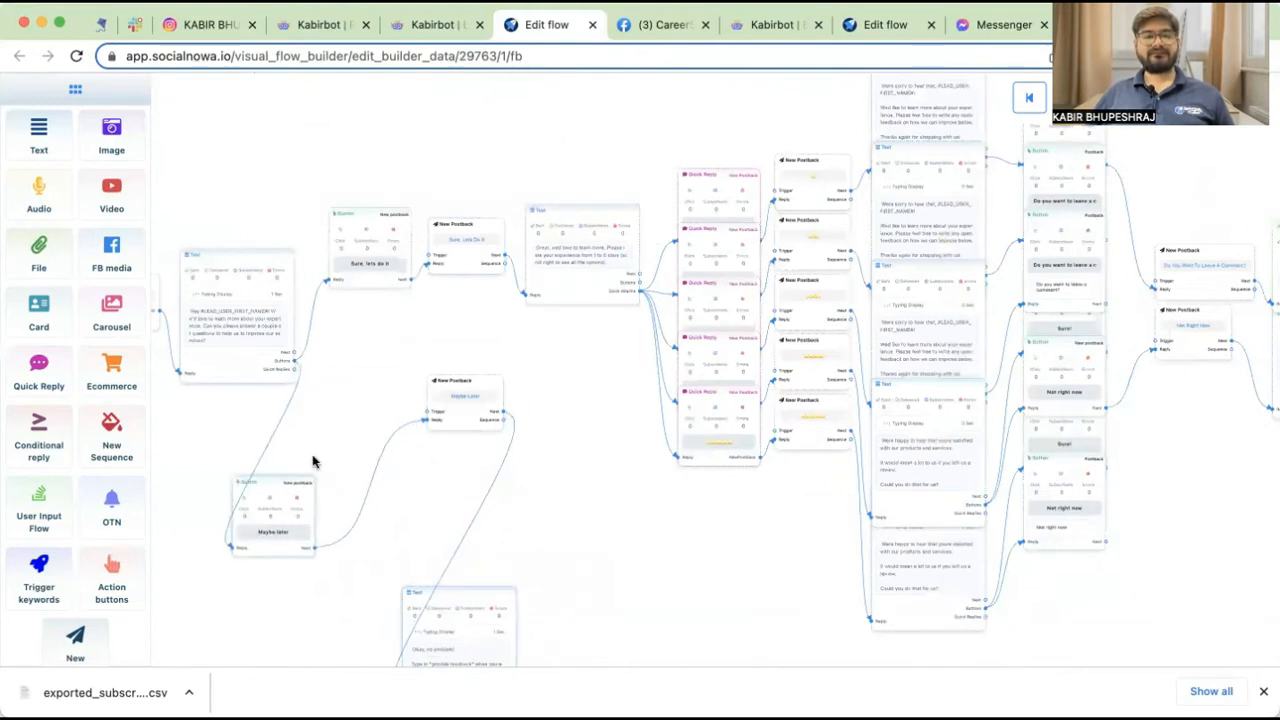
left_click_drag(460, 400, 385, 538)
- Spread the five overlapping star-rating quick replies apart vertically beside the rating question text
scroll(329, 437, "down", 2)
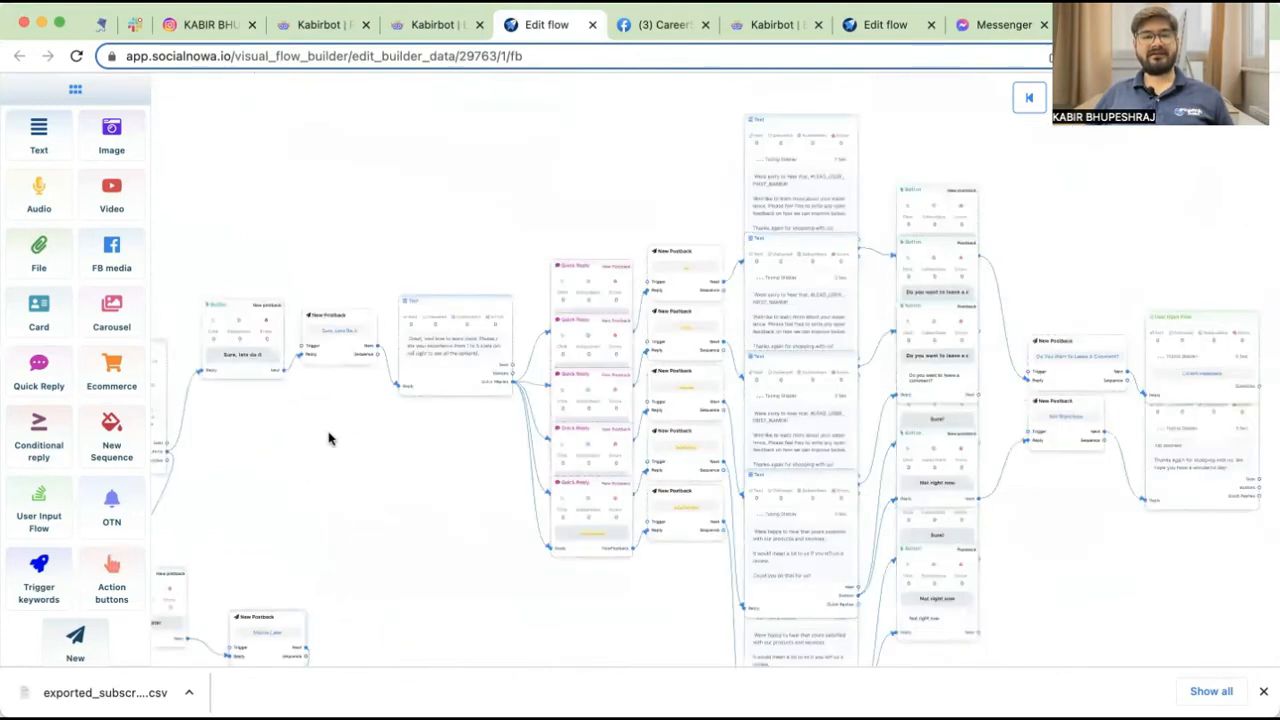
scroll(404, 430, "down", 2)
scroll(404, 430, "up", 5)
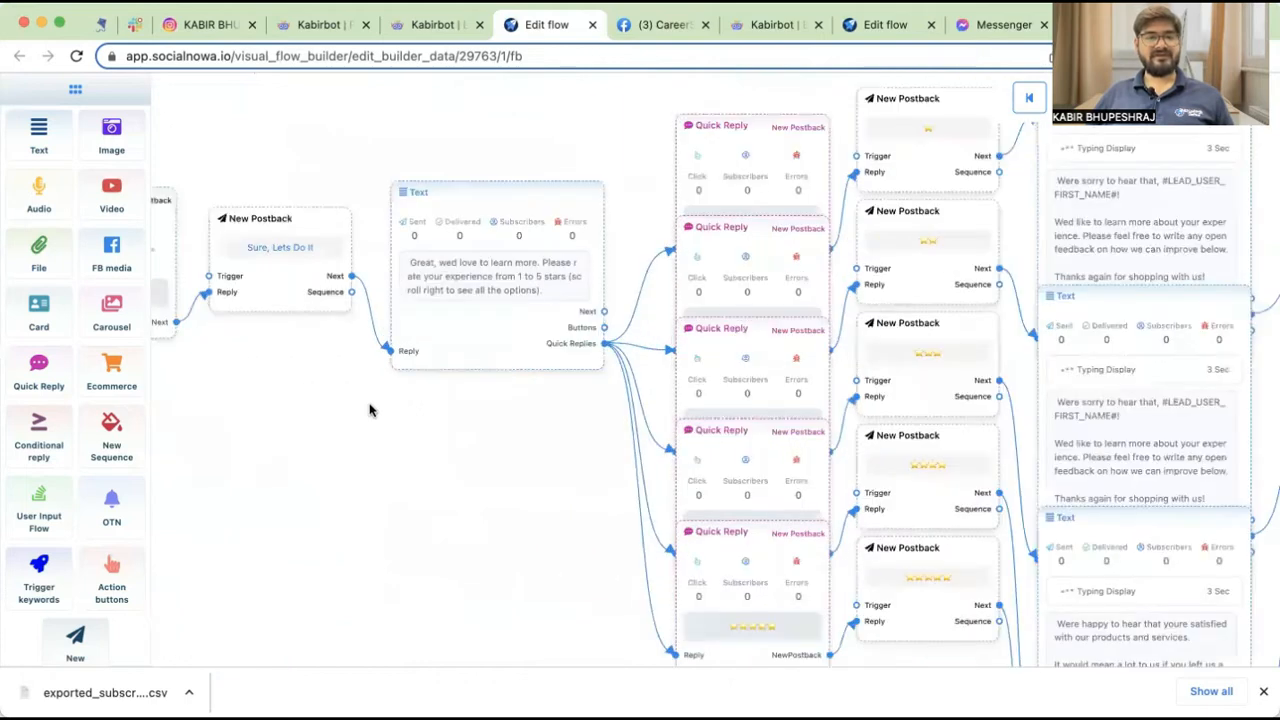
scroll(295, 476, "right", 4)
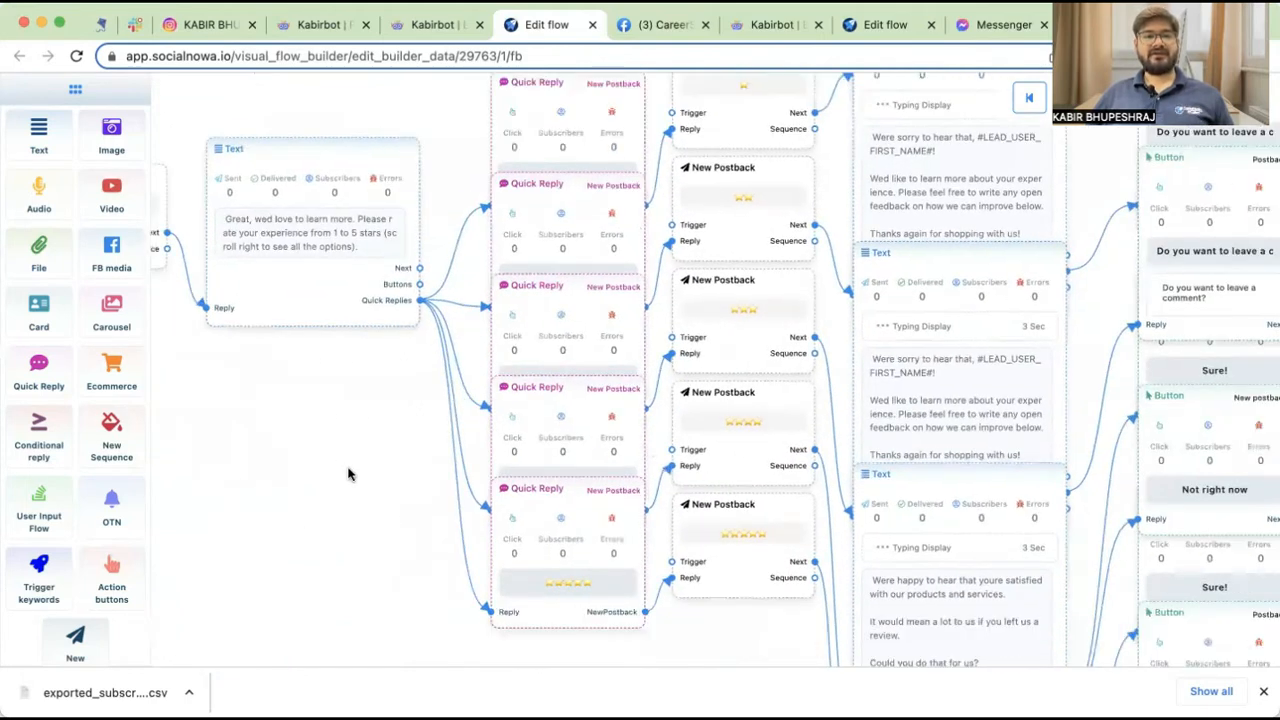
scroll(452, 418, "down", 3)
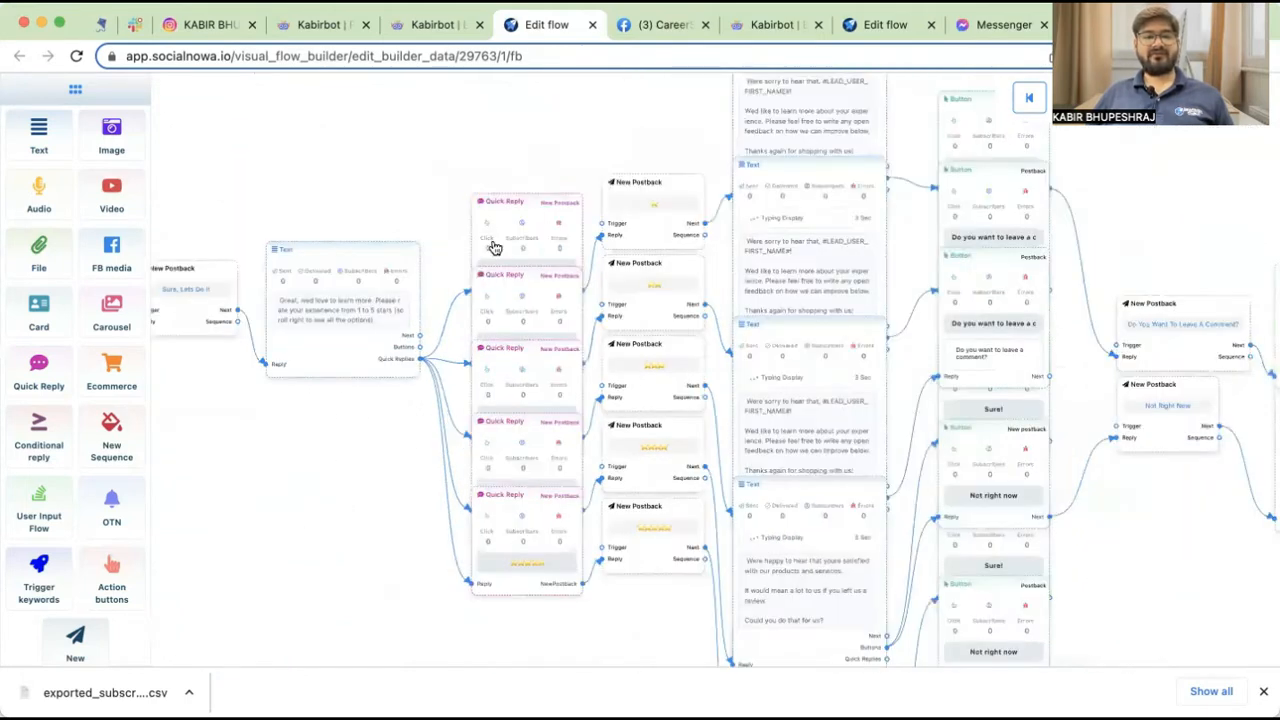
left_click_drag(515, 197, 530, 100)
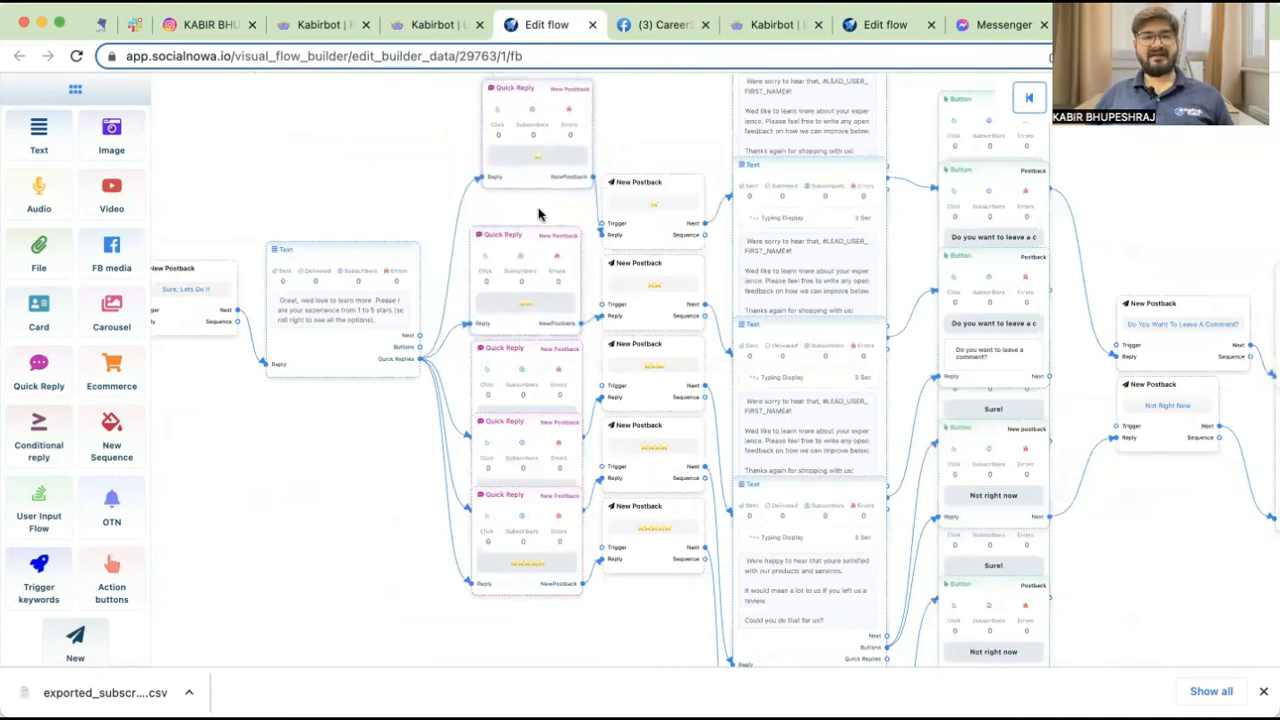
left_click_drag(522, 232, 534, 227)
left_click_drag(377, 520, 370, 389)
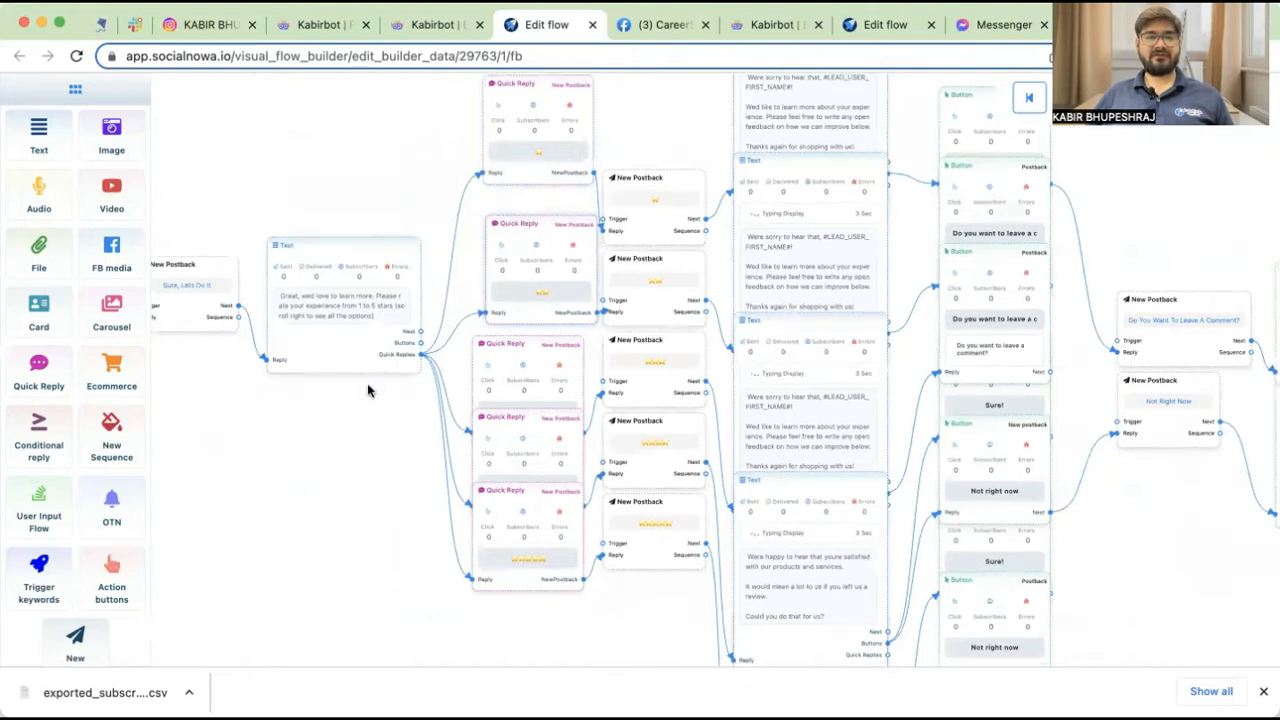
left_click_drag(518, 402, 513, 539)
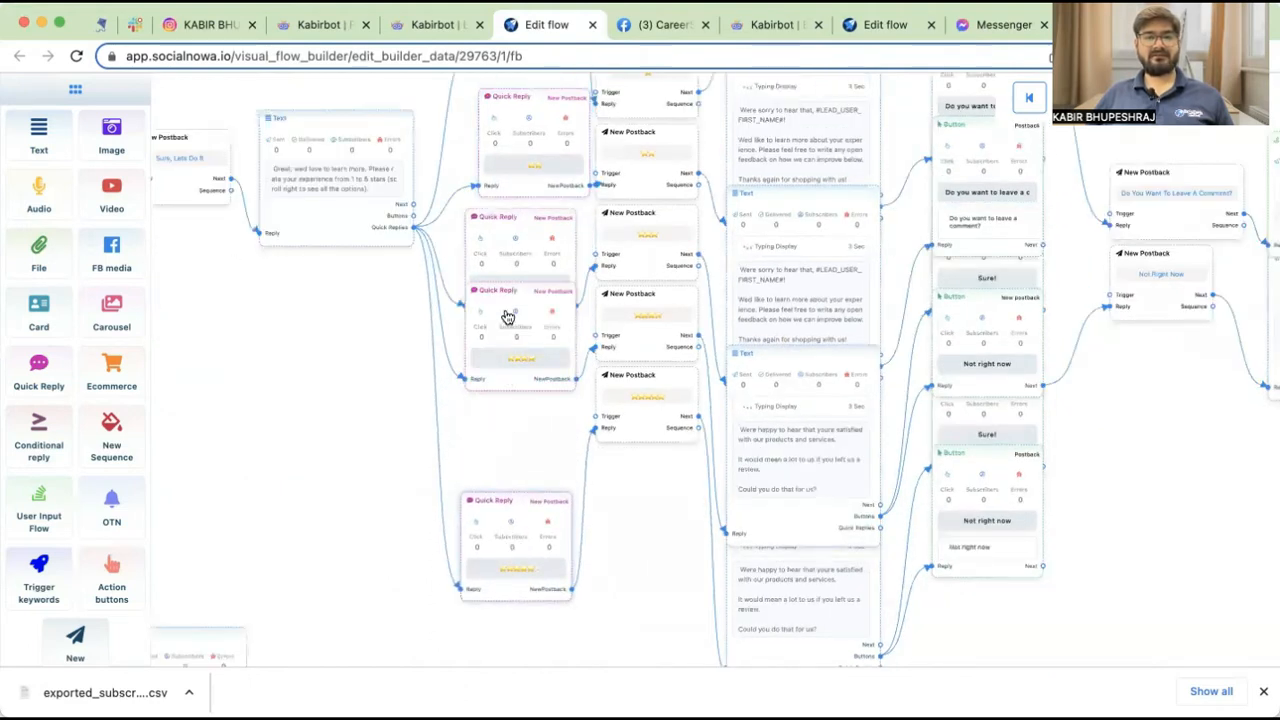
left_click_drag(503, 313, 508, 393)
left_click_drag(509, 251, 514, 266)
- Raise the one-star postback and its "Were sorry to hear that" text above the other rows and open that text for editing
left_click_drag(374, 414, 279, 262)
left_click_drag(290, 190, 313, 257)
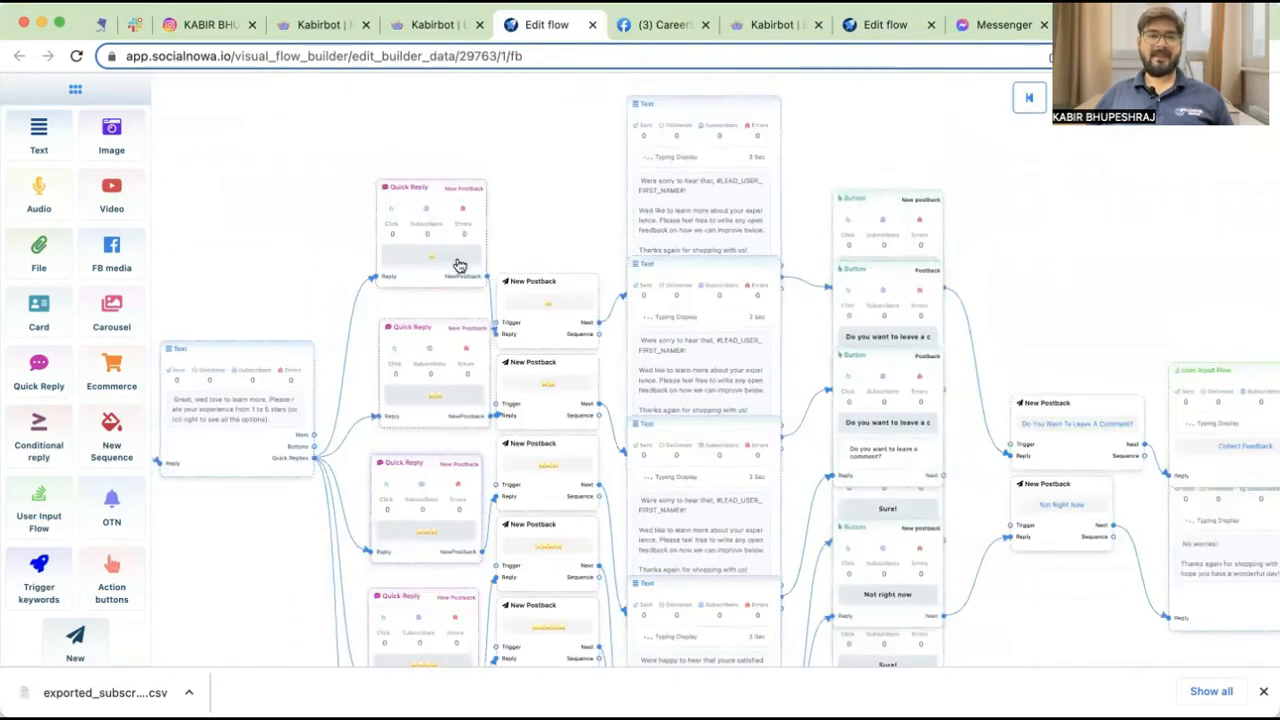
left_click_drag(551, 283, 560, 162)
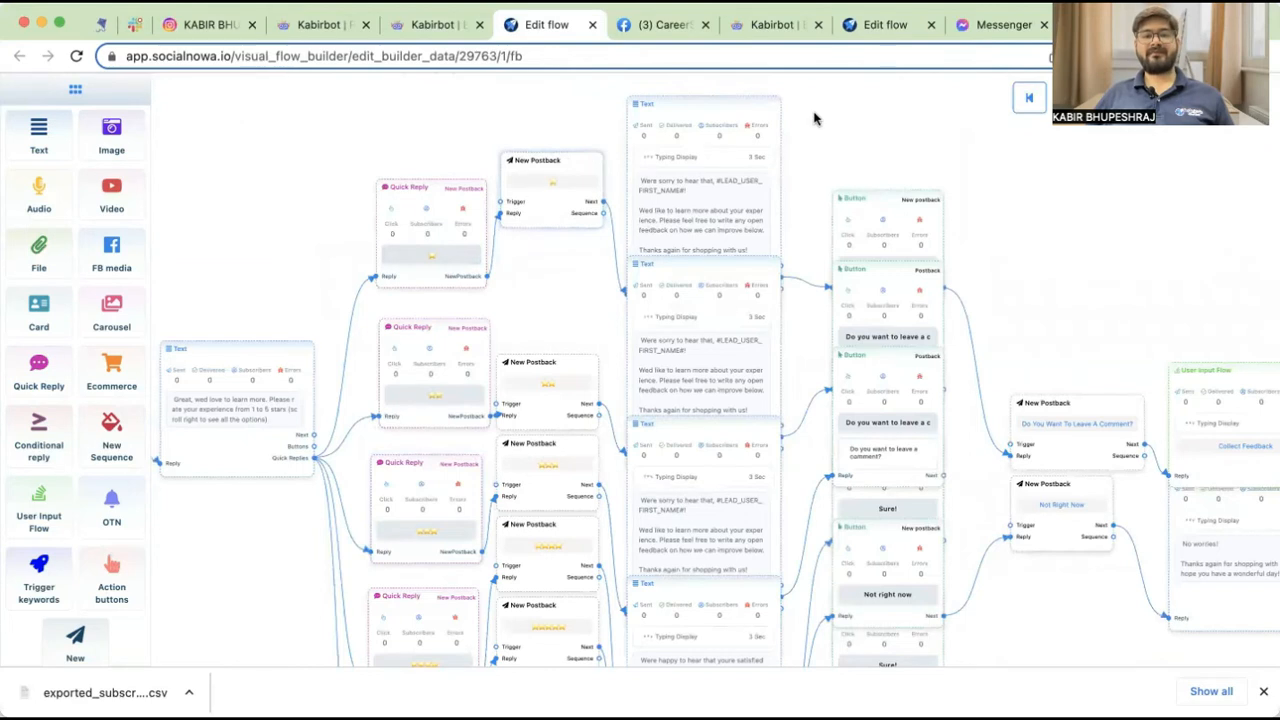
left_click_drag(817, 114, 786, 209)
left_click_drag(671, 229, 694, 131)
left_click(680, 220)
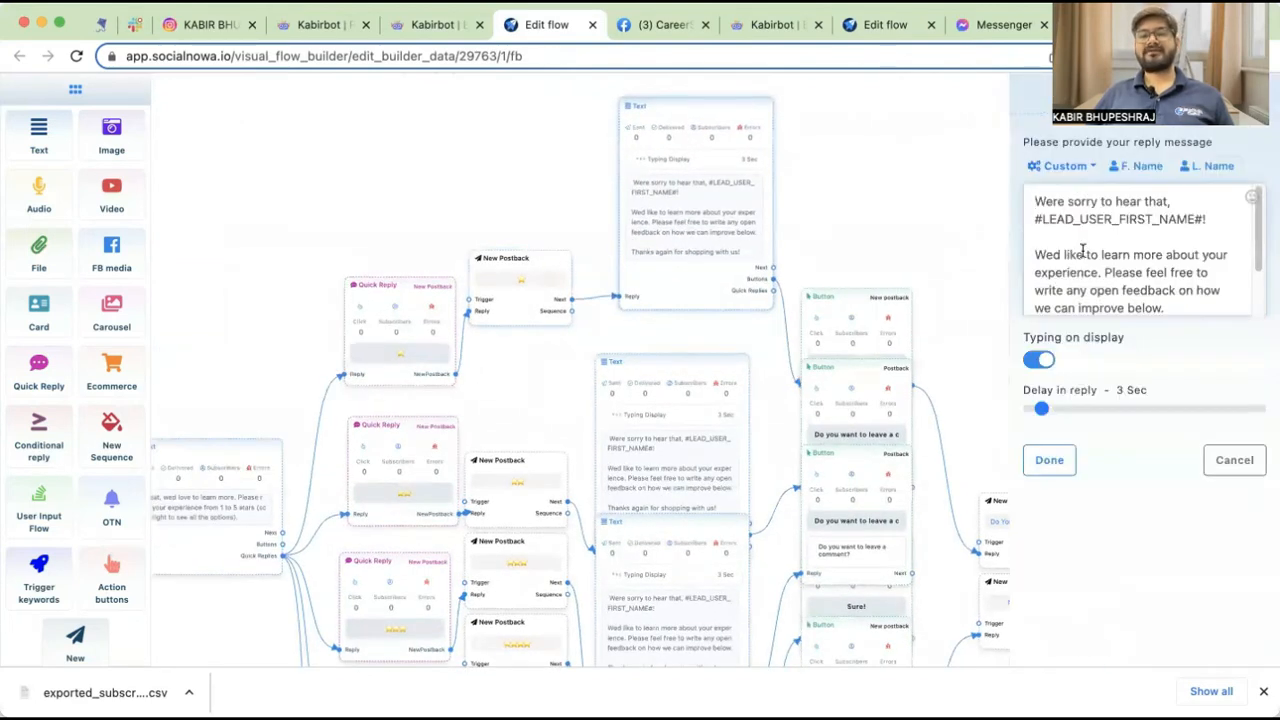
scroll(414, 400, "down", 5)
scroll(414, 400, "left", 3)
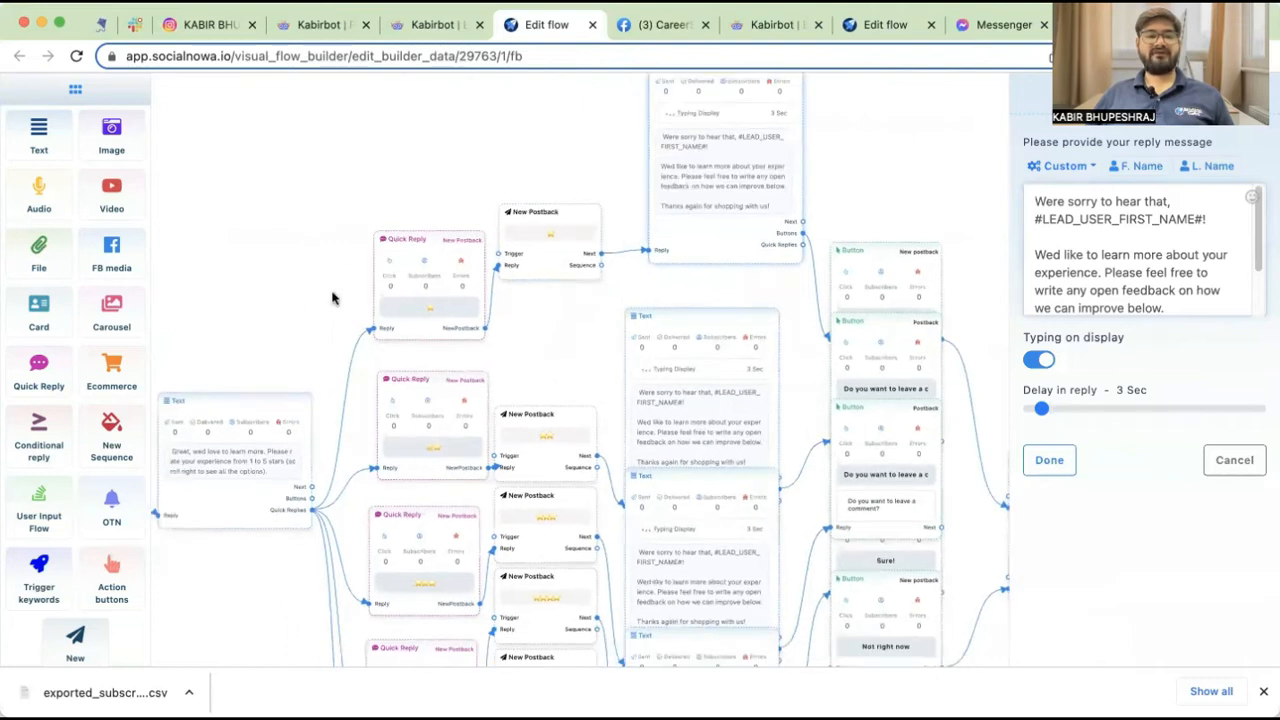
- Switch to the CareerSetting Facebook chat, answer with the one-star rating and choose the "Do you want to leave a comment?" reply
left_click(660, 24)
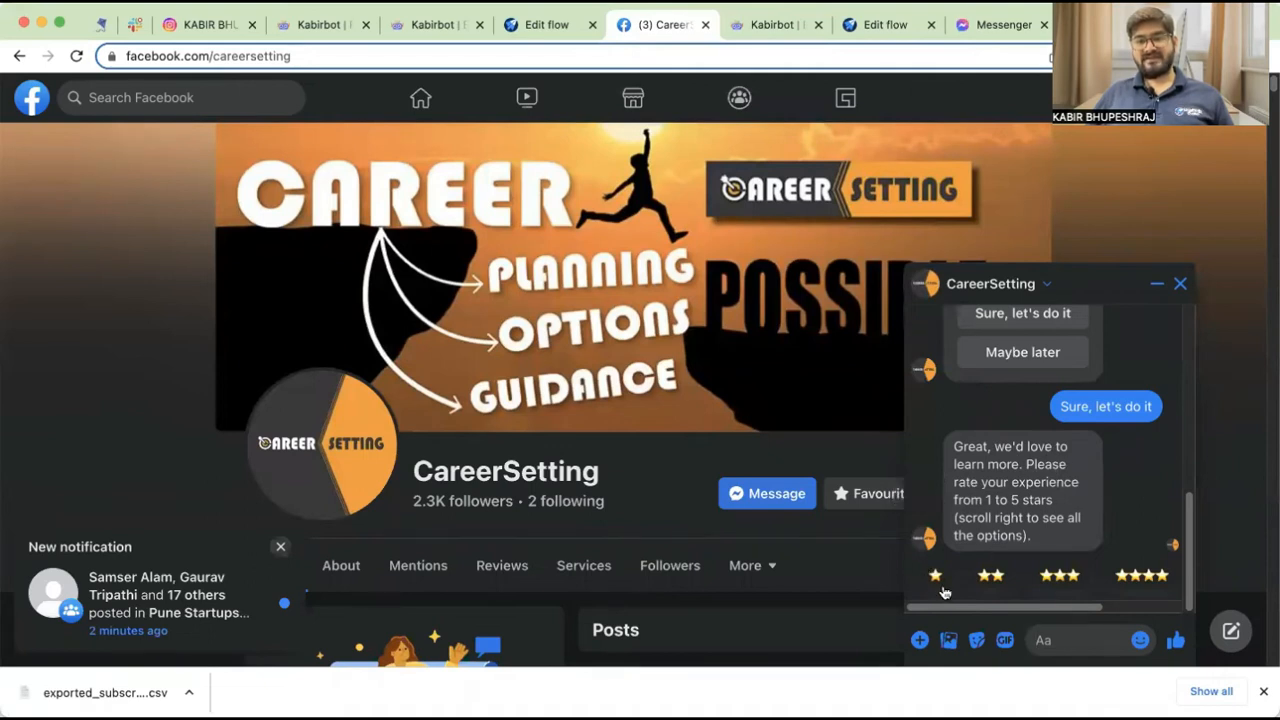
left_click_drag(1017, 608, 946, 619)
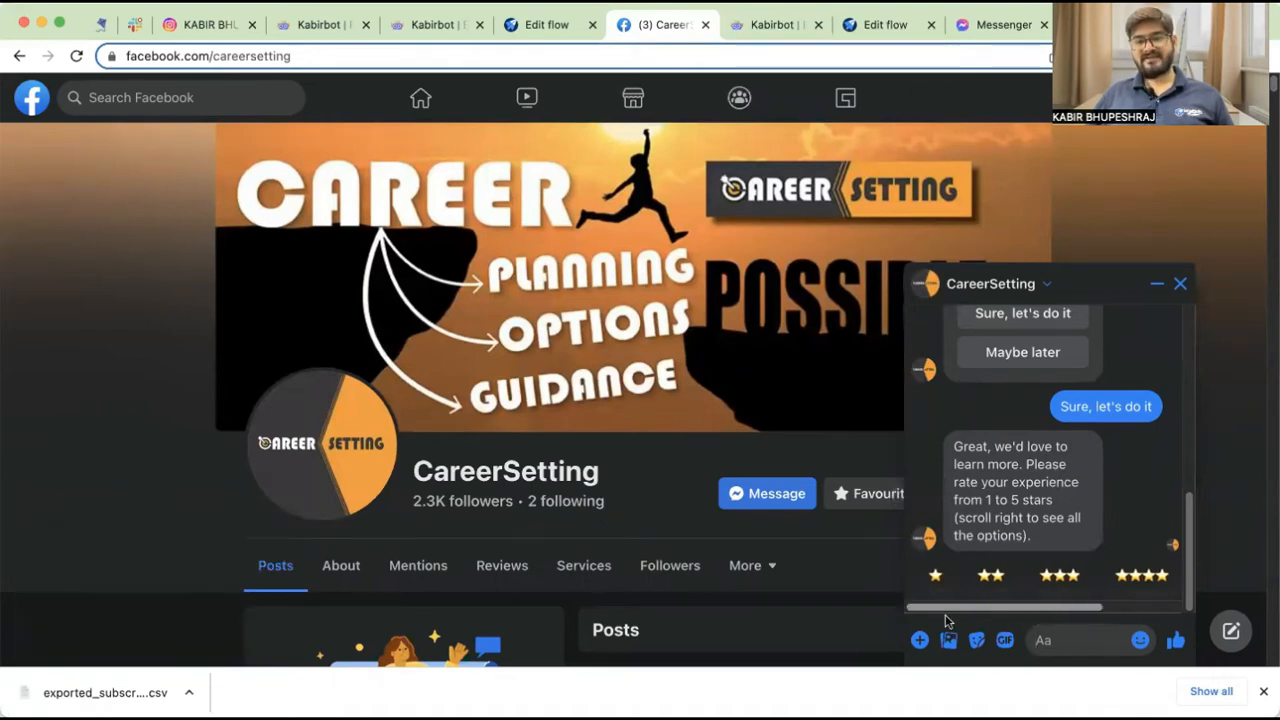
left_click(934, 588)
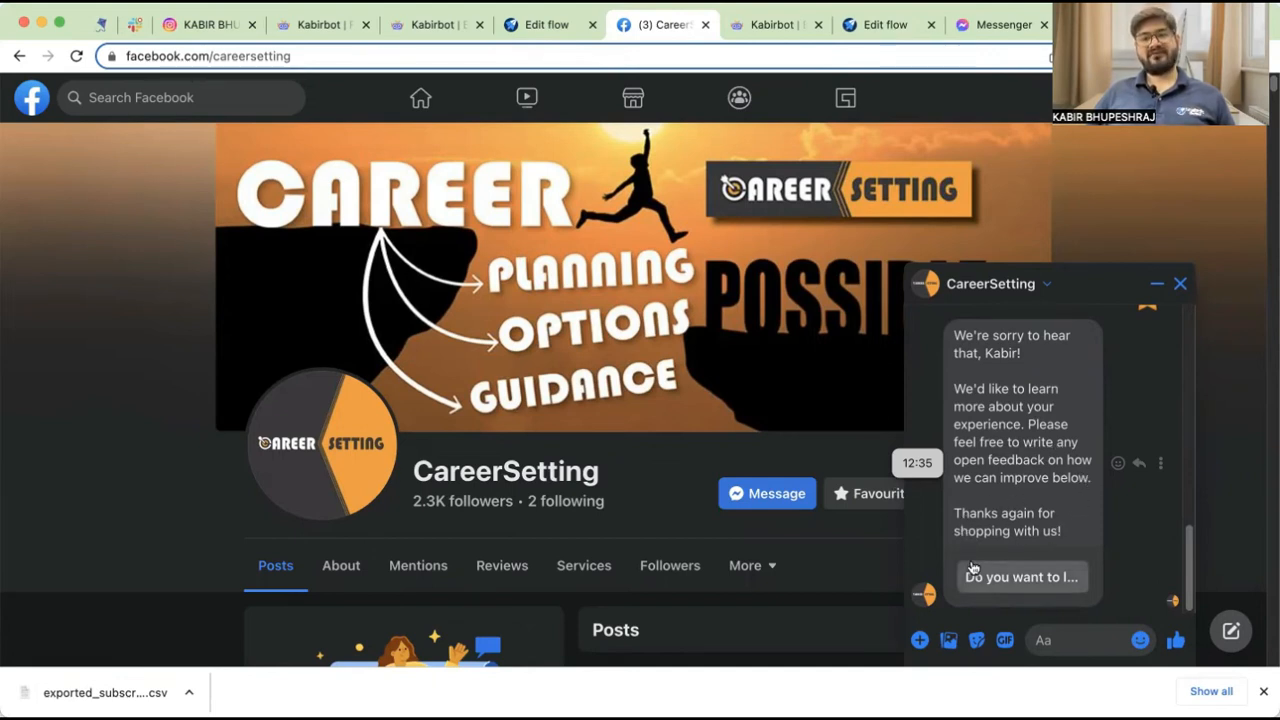
left_click(1038, 592)
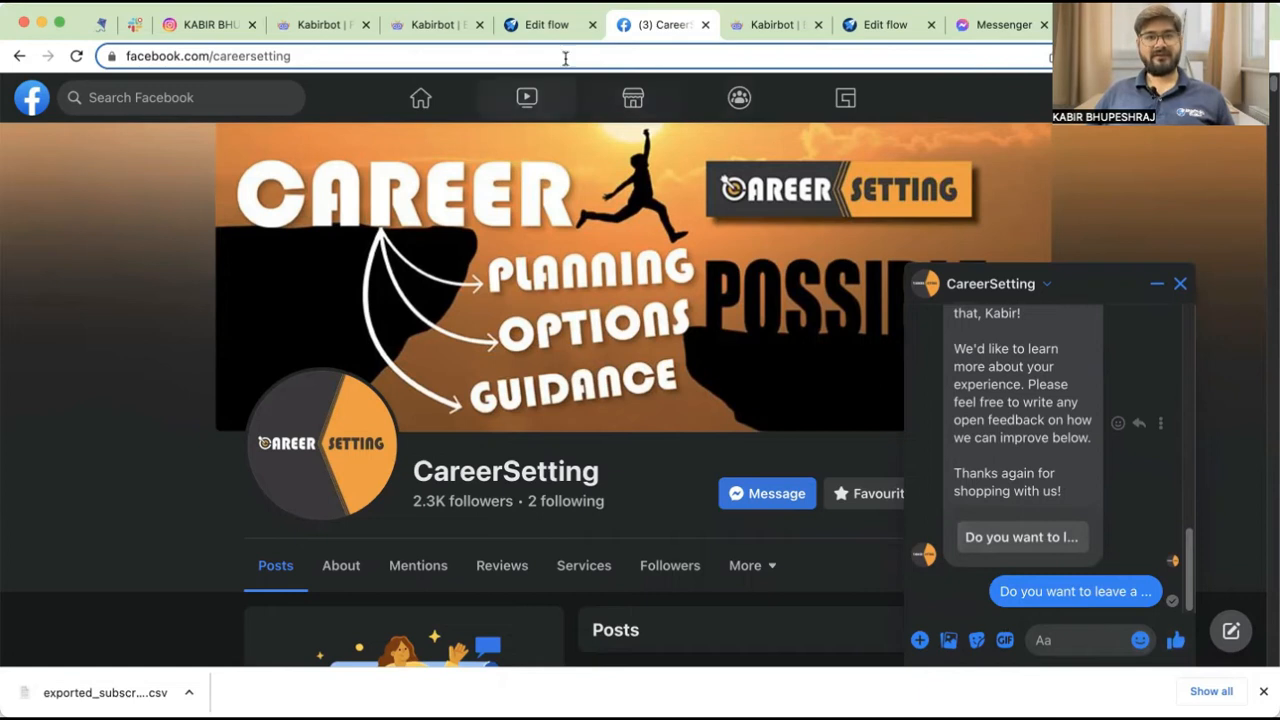
- Back in the flow builder, align the one-star "Do you want to leave a comment?" button, its postback and the Collect Feedback input flow in the top row
left_click(550, 24)
left_click_drag(329, 171, 195, 315)
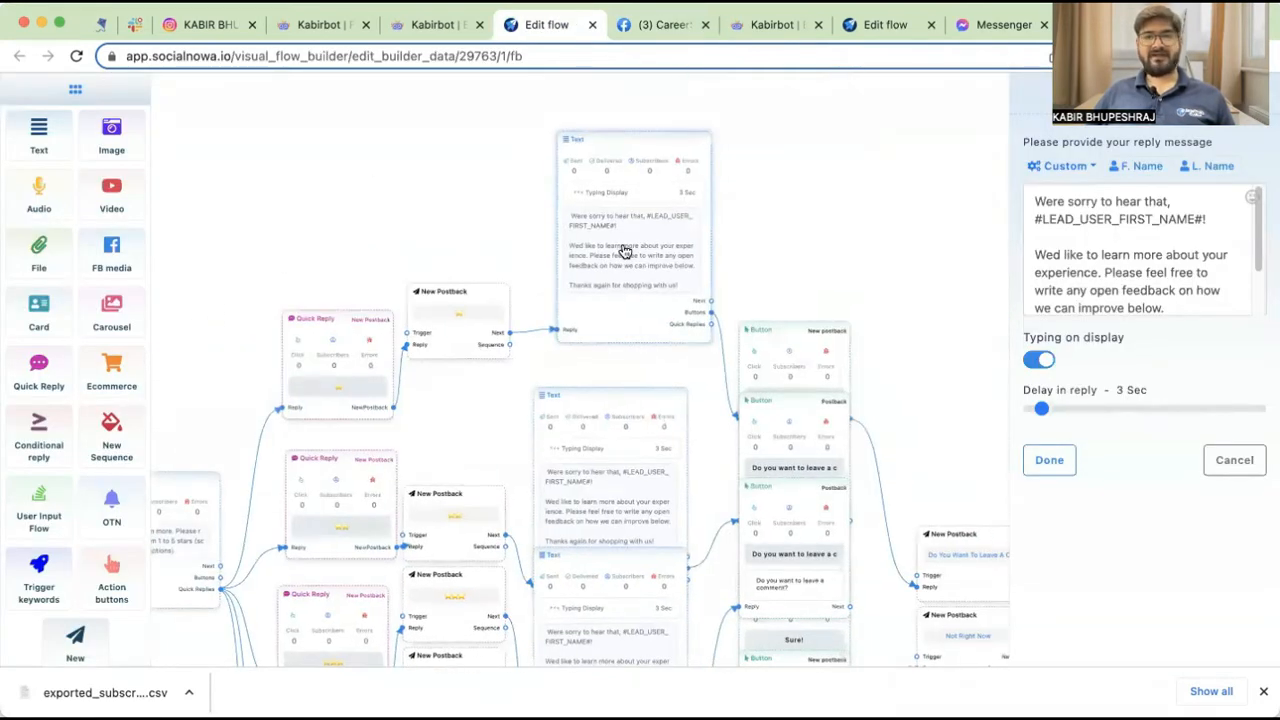
scroll(1132, 263, "down", 2)
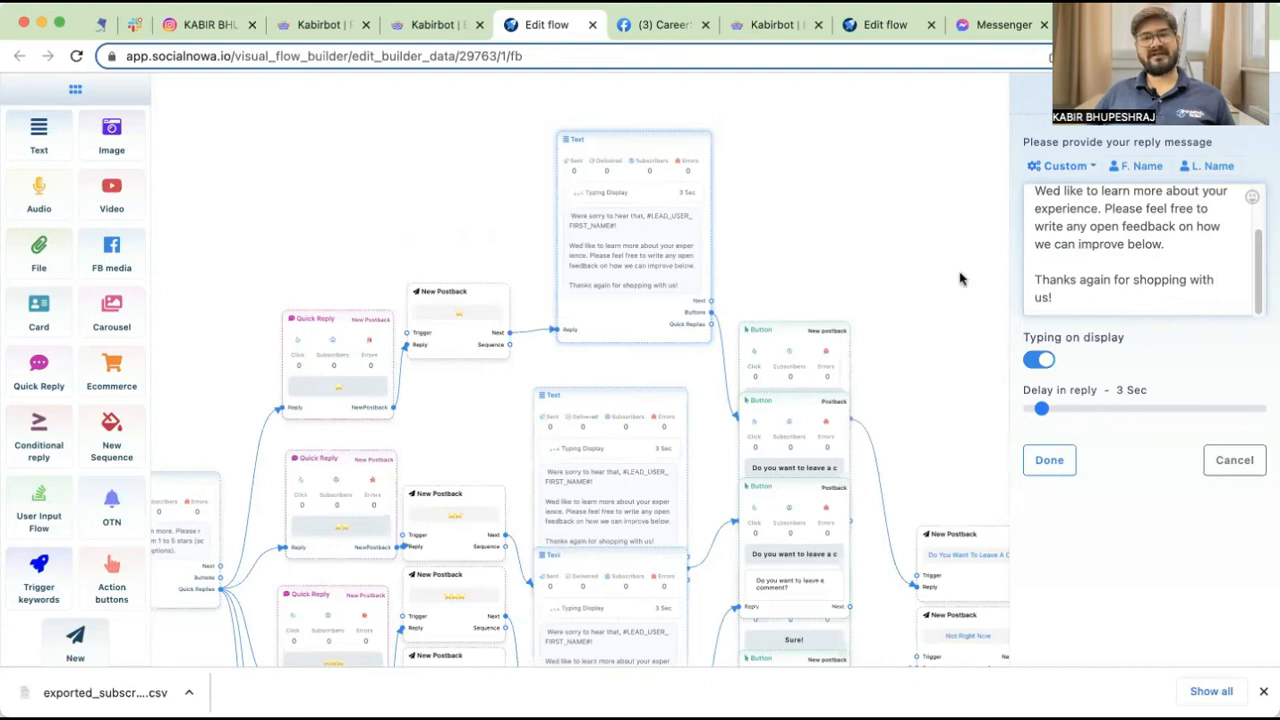
scroll(820, 171, "down", 3)
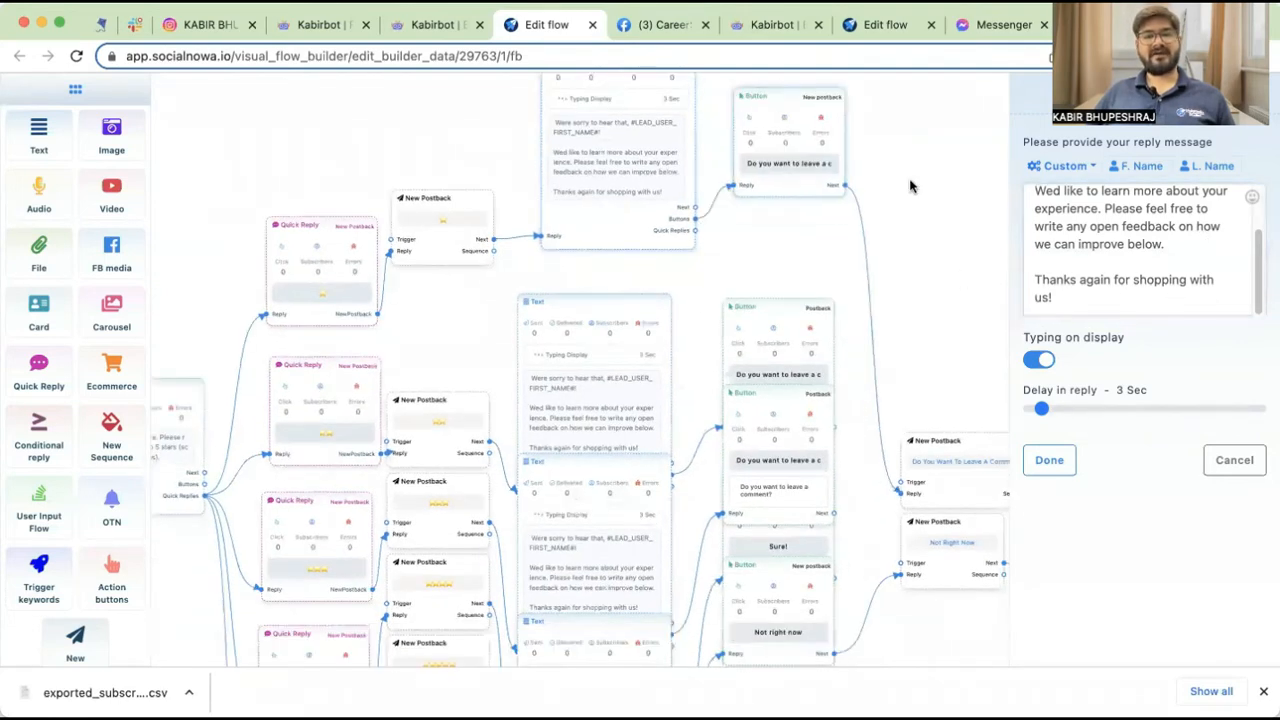
left_click_drag(910, 185, 694, 206)
left_click_drag(772, 476, 790, 137)
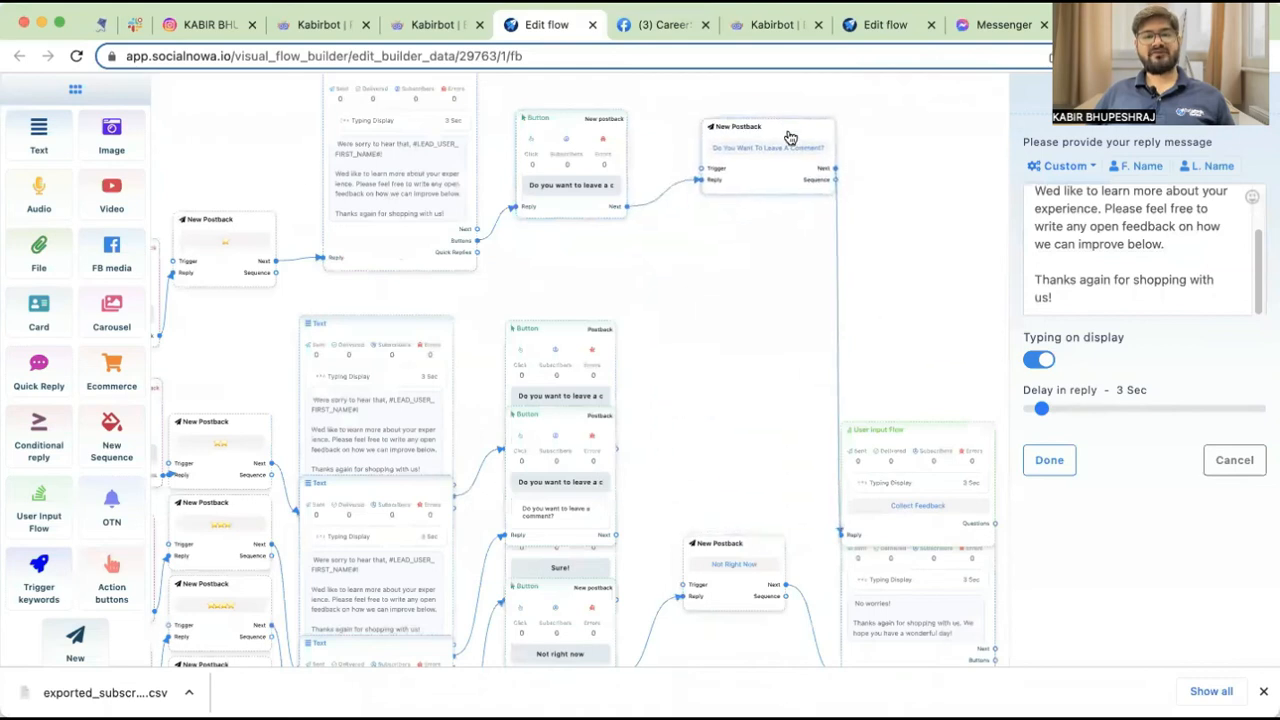
left_click_drag(914, 273, 760, 302)
left_click_drag(786, 472, 846, 137)
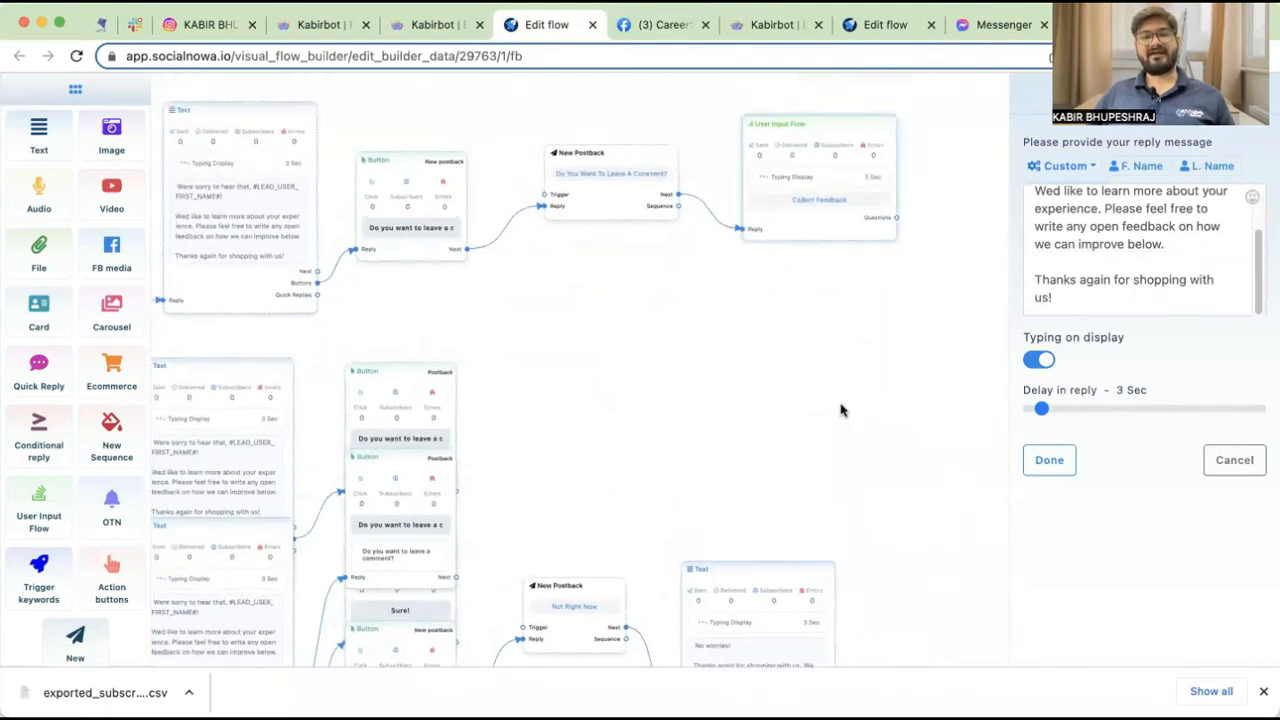
- Select "Collect feedback" as the user input flow of the User Input Flow element and save it
left_click(782, 260)
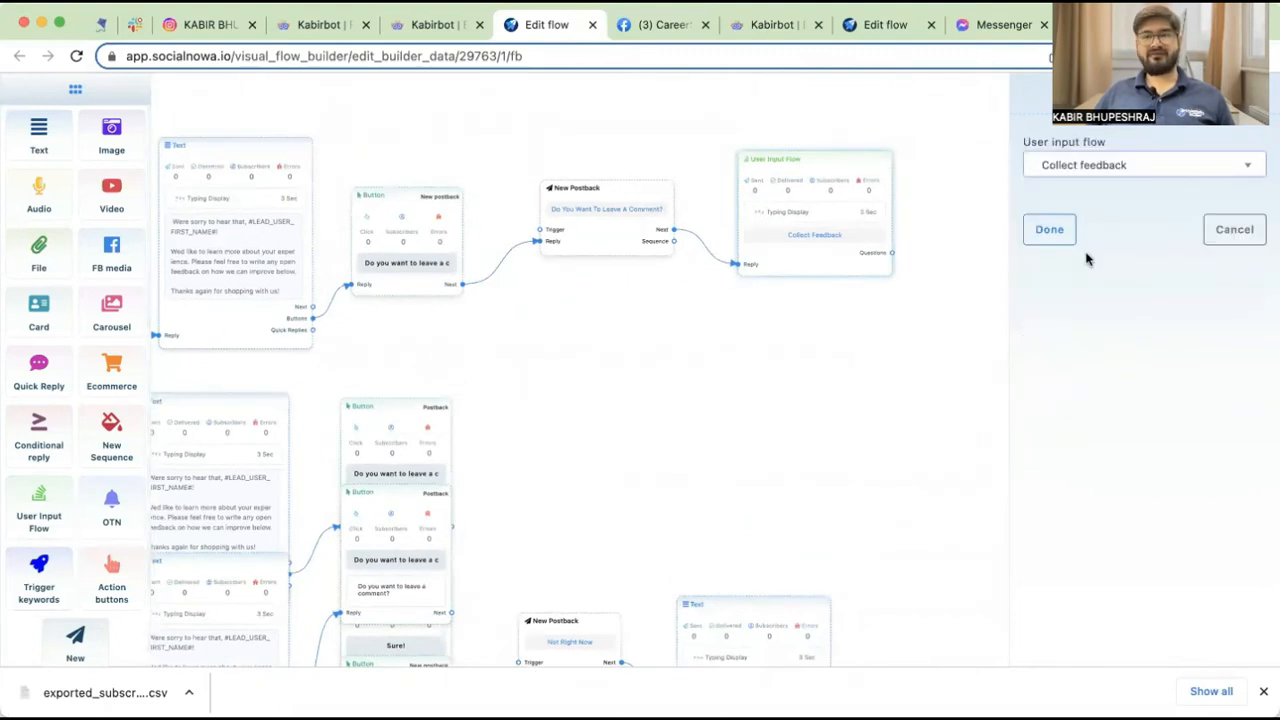
left_click(1049, 230)
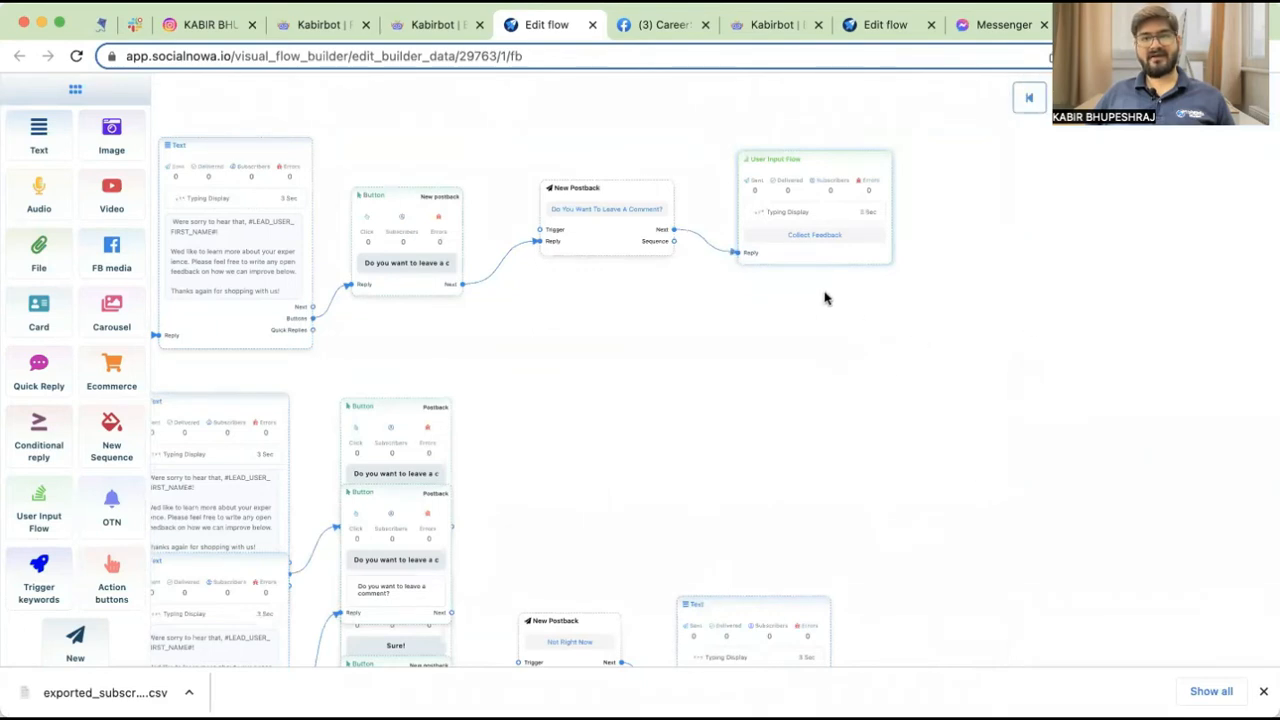
double_click(824, 166)
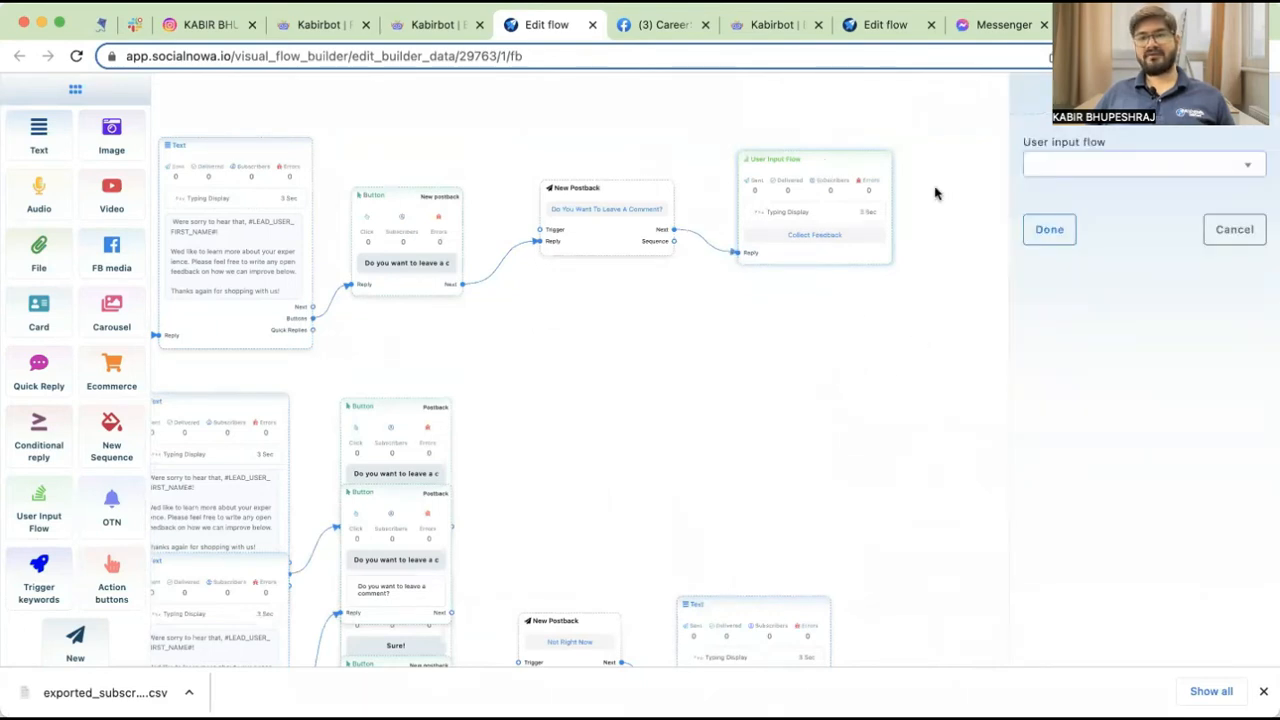
left_click(1040, 166)
left_click(1070, 338)
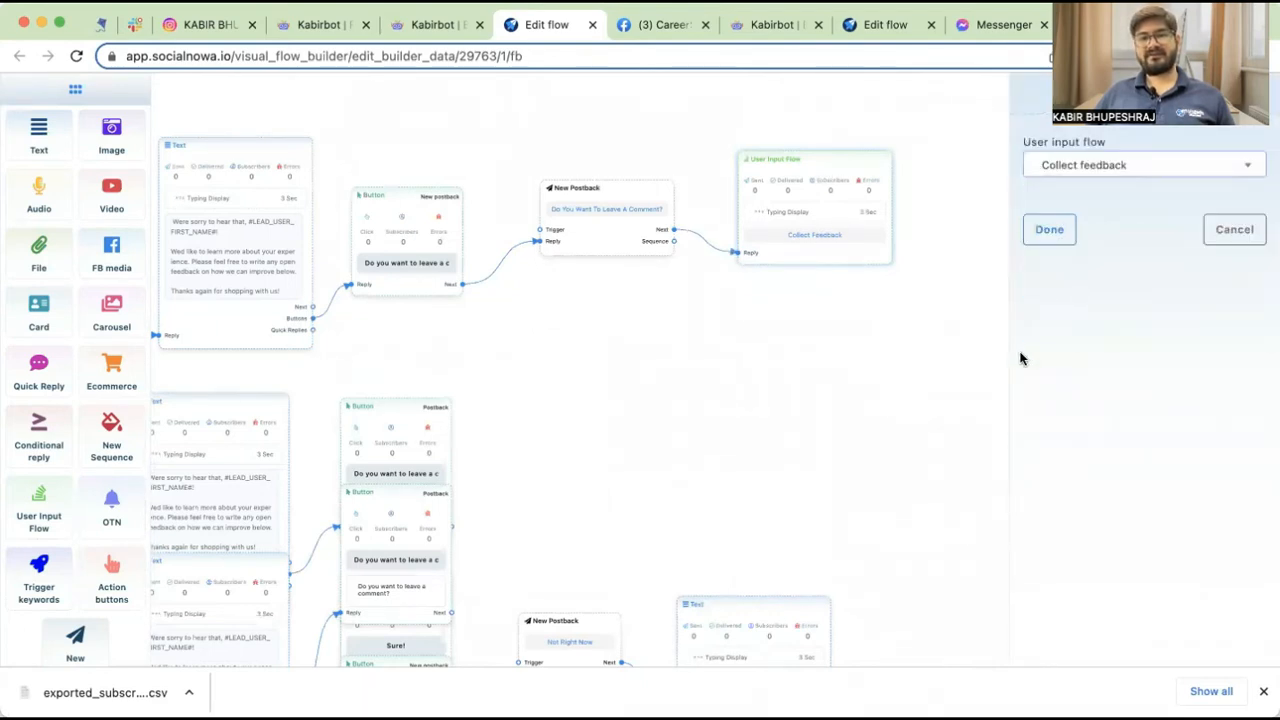
left_click(1040, 229)
- Raise the one-star quick reply and its postback into line with the top row
left_click_drag(879, 343, 1046, 280)
left_click_drag(877, 346, 734, 410)
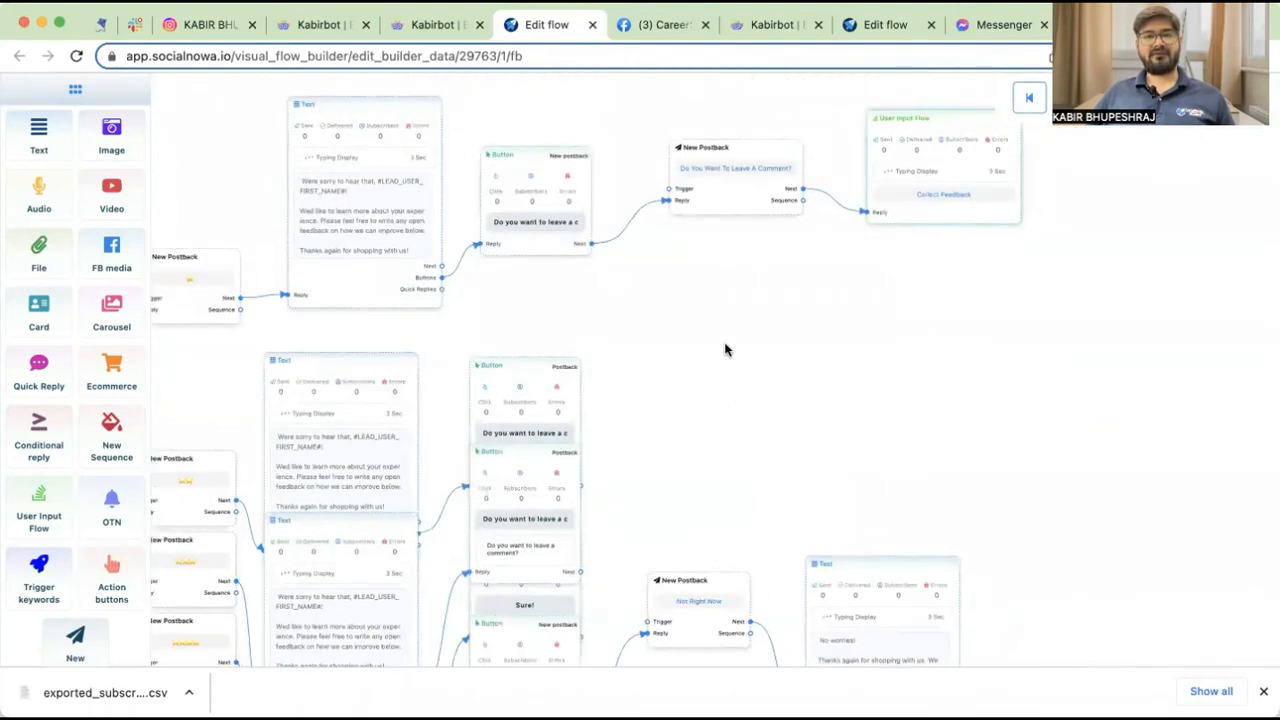
left_click_drag(746, 342, 748, 380)
left_click_drag(712, 323, 654, 264)
left_click_drag(663, 350, 1176, 239)
left_click_drag(543, 209, 520, 140)
left_click_drag(626, 163, 632, 131)
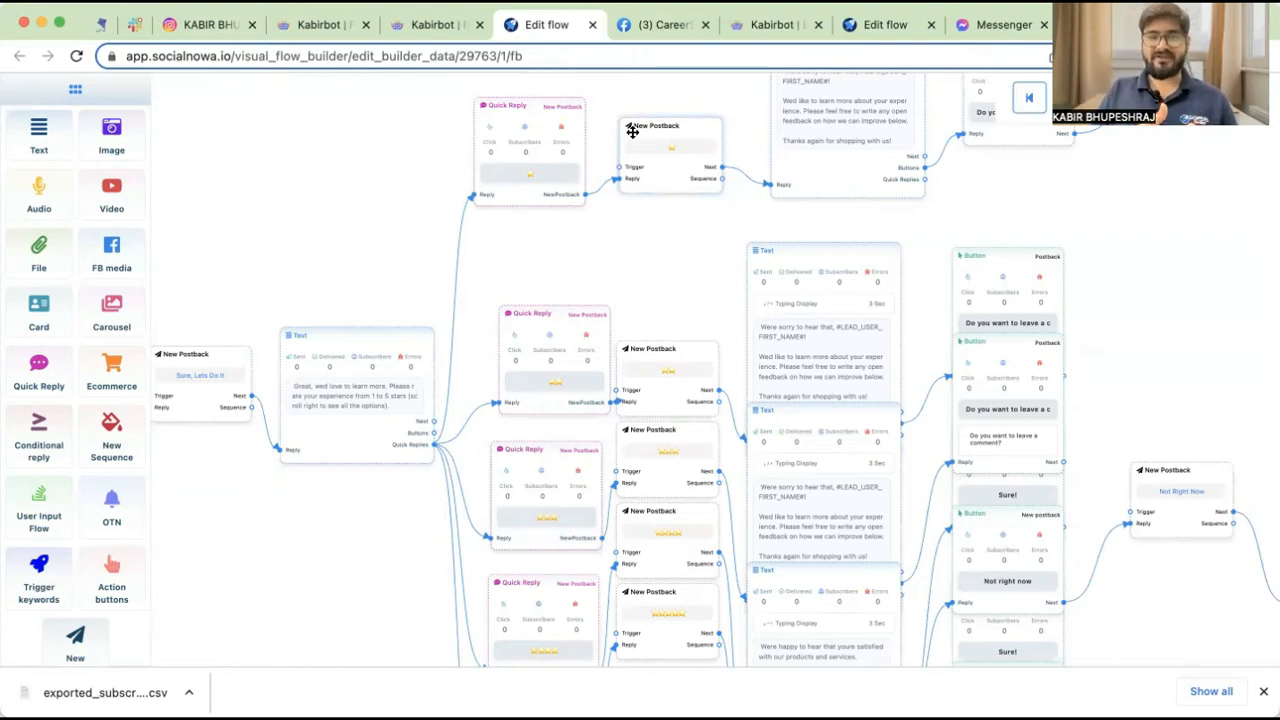
- Raise the two-star quick reply, its postback, reply text and "Do you want to leave a comment?" button into a row beneath the one-star row
left_click_drag(525, 330, 505, 265)
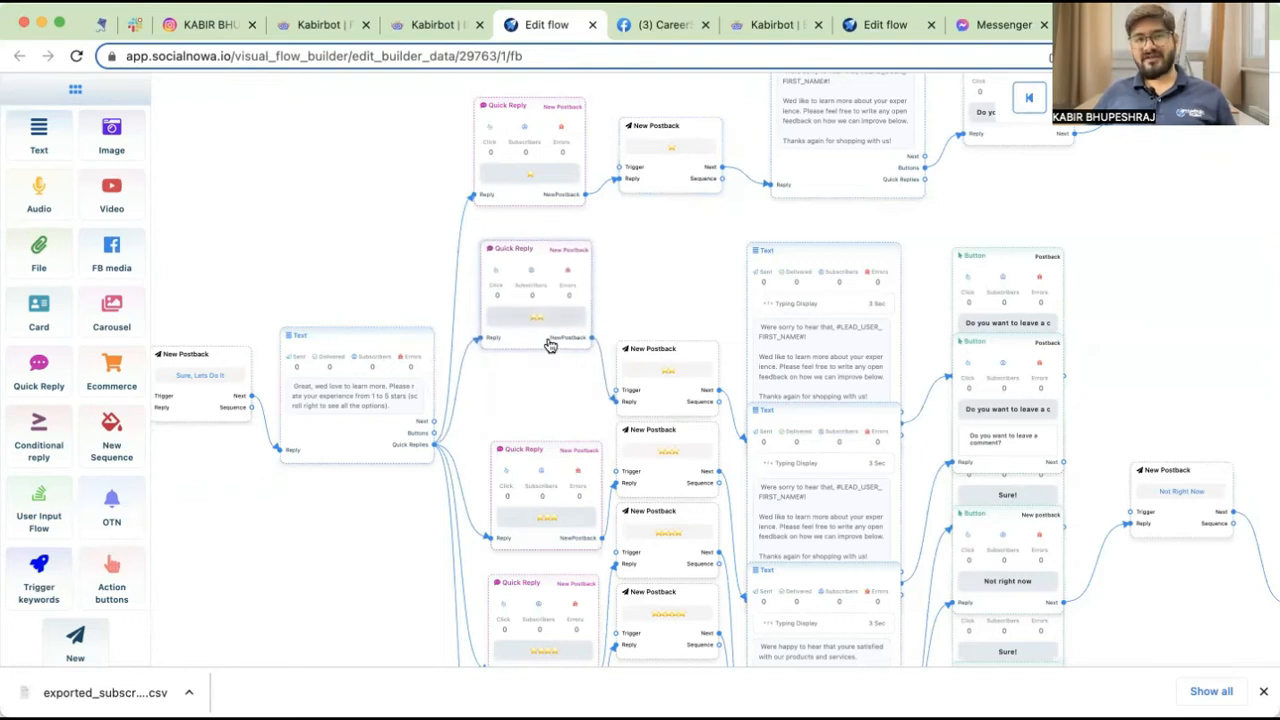
left_click_drag(643, 350, 640, 242)
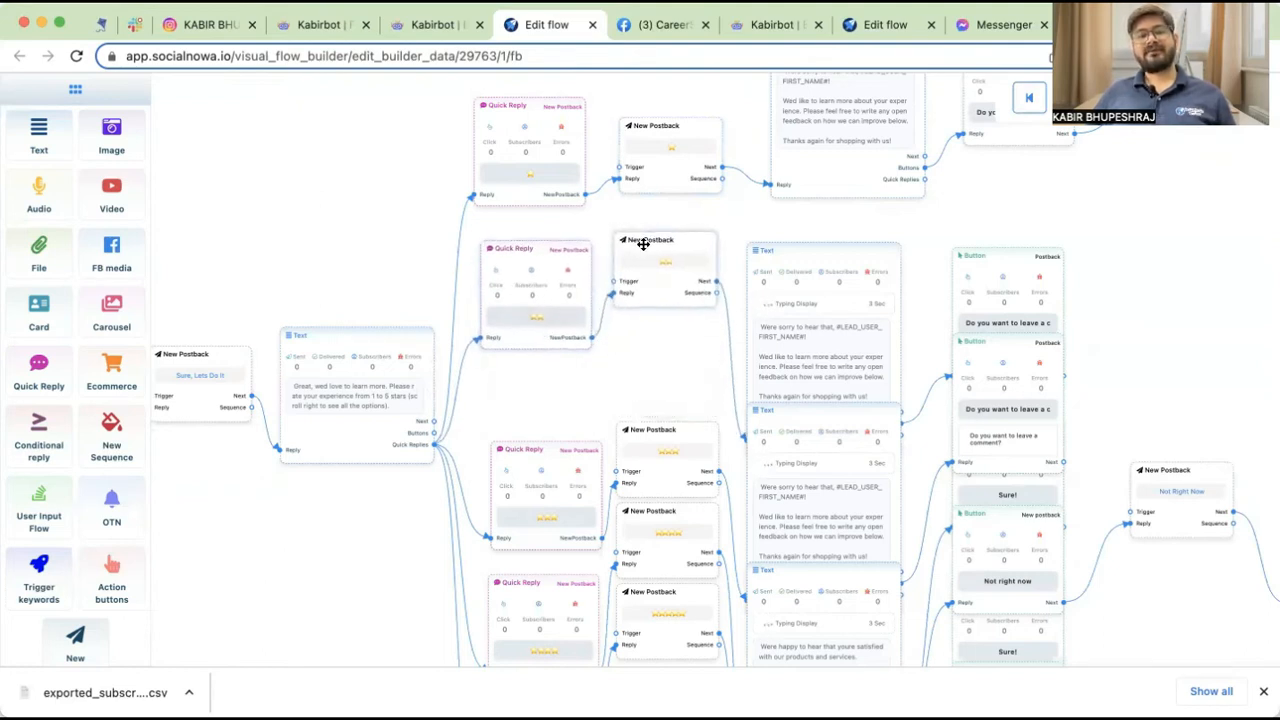
left_click_drag(808, 278, 822, 205)
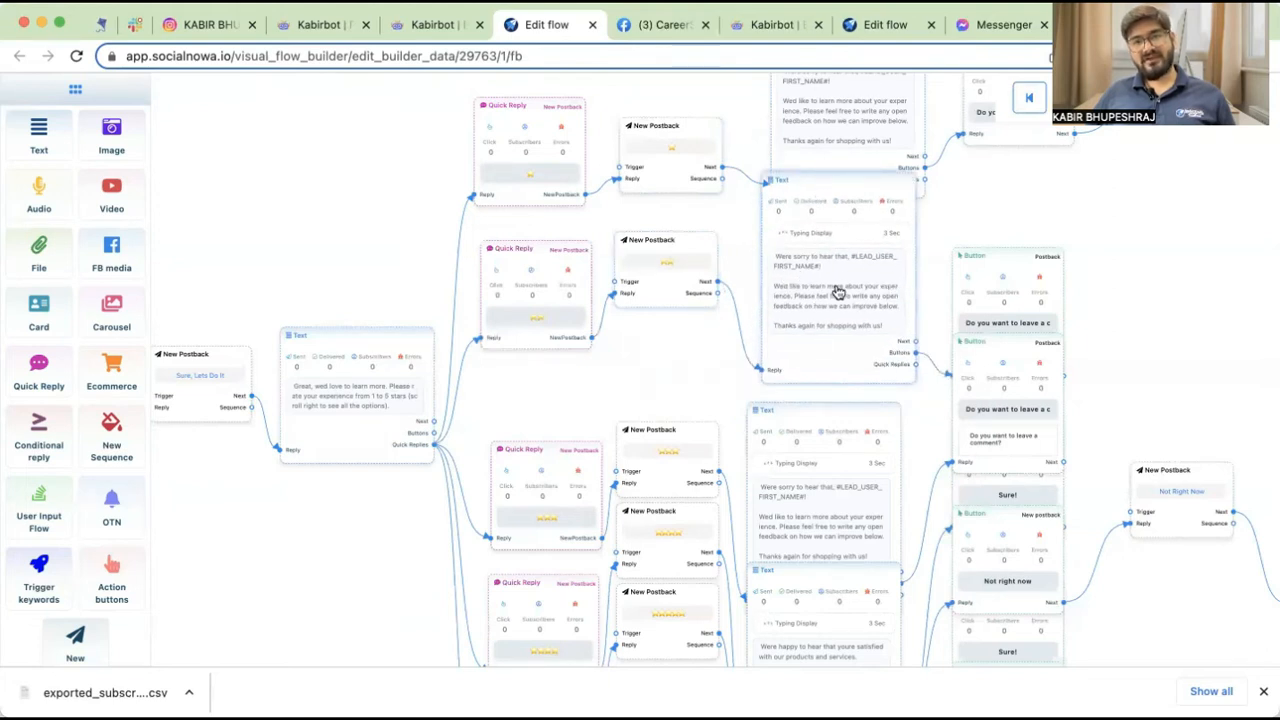
left_click_drag(1019, 283, 1035, 212)
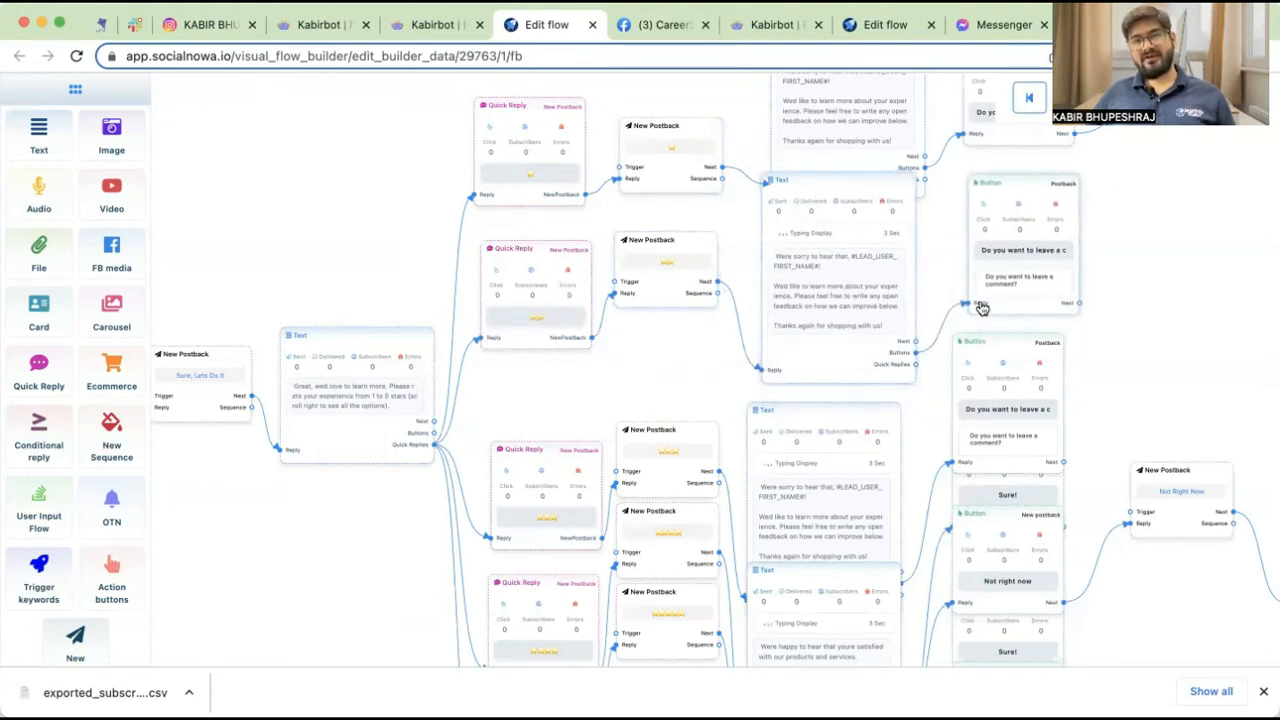
- Set the two-star "Do you want to leave a comment?" button's Postback ID to "Do you want to leave a comment?" and save it
left_click_drag(1158, 292, 640, 338)
double_click(521, 251)
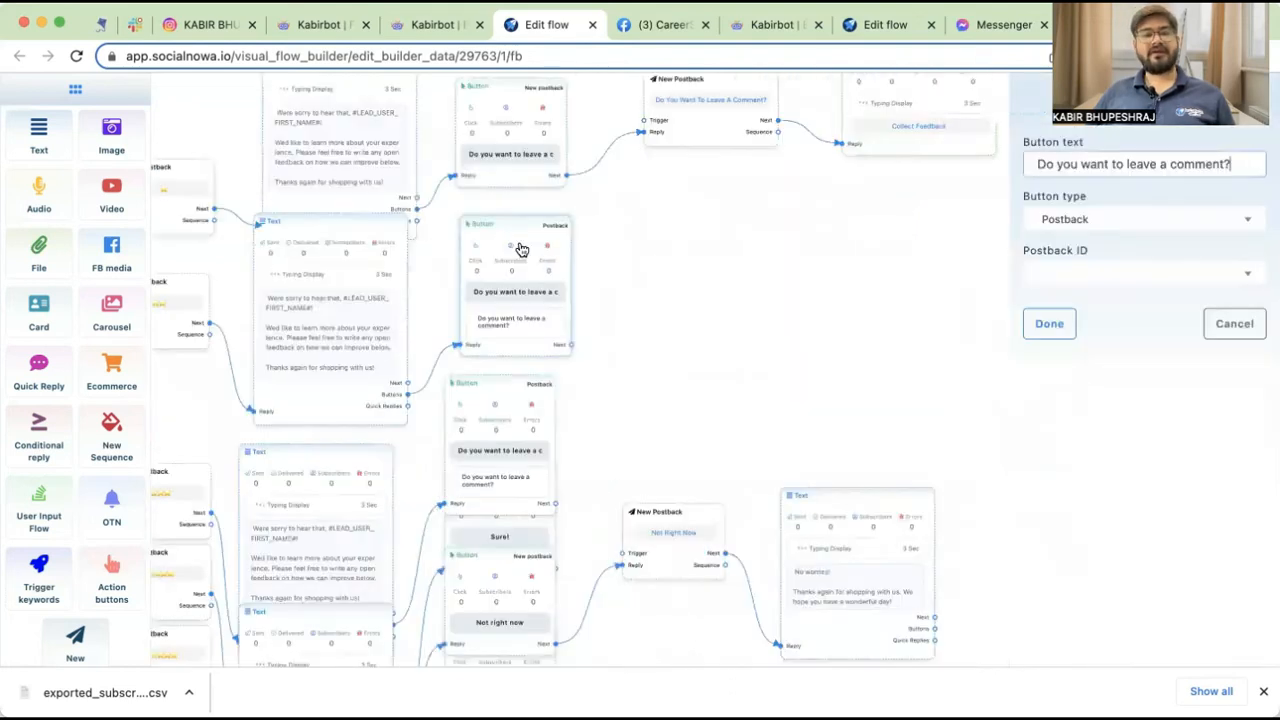
left_click(1148, 224)
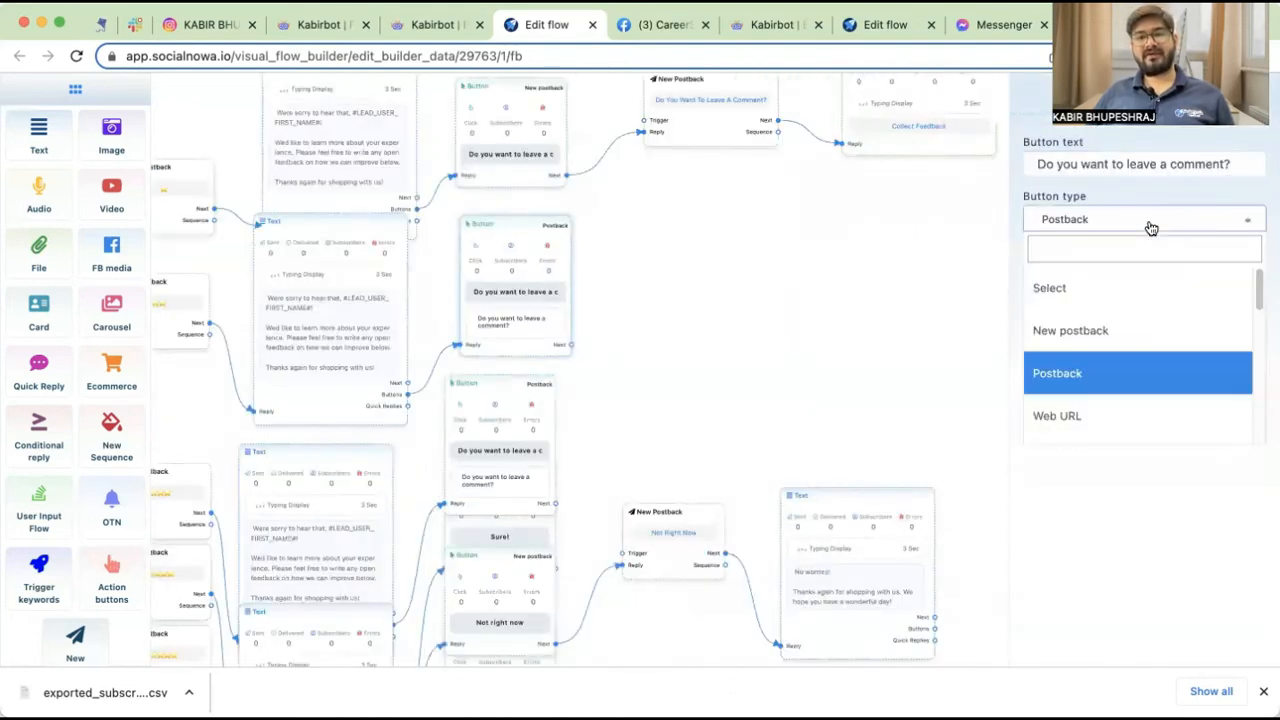
left_click(1108, 375)
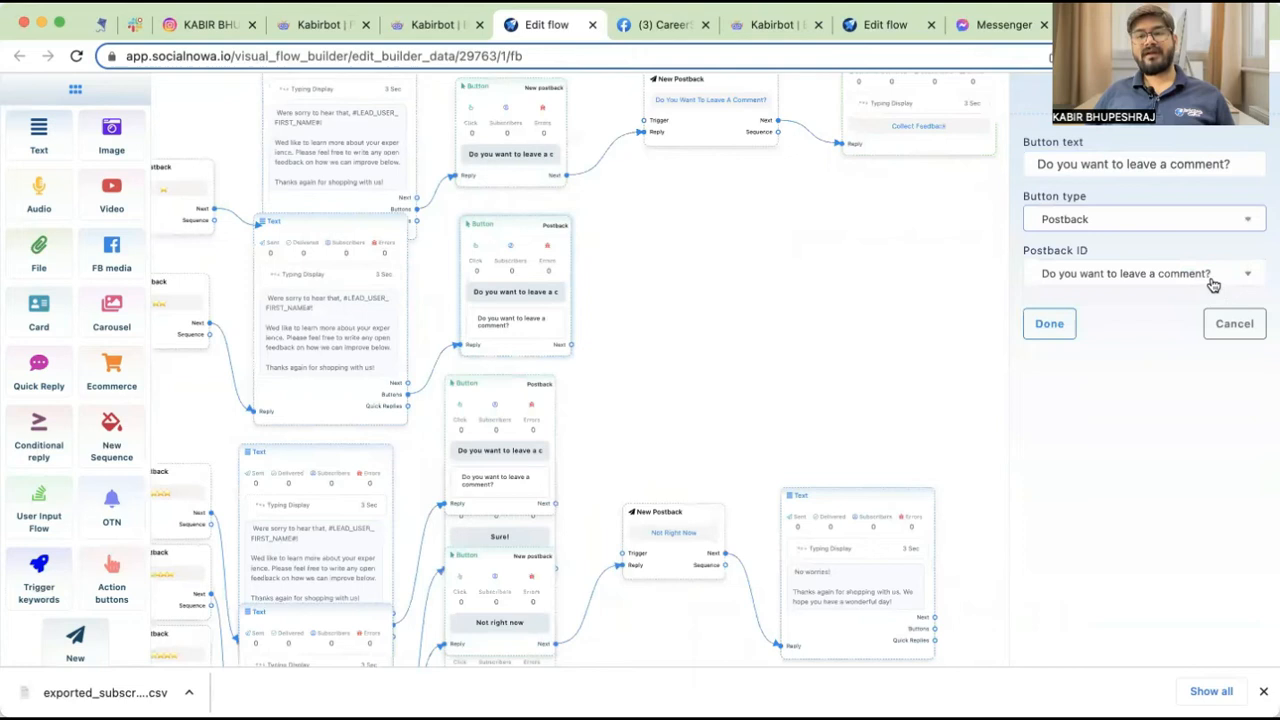
left_click(1050, 324)
- Move the overlapping four-star and five-star reply texts well below the three-star reply text
left_click_drag(811, 296, 763, 446)
left_click_drag(675, 498, 846, 160)
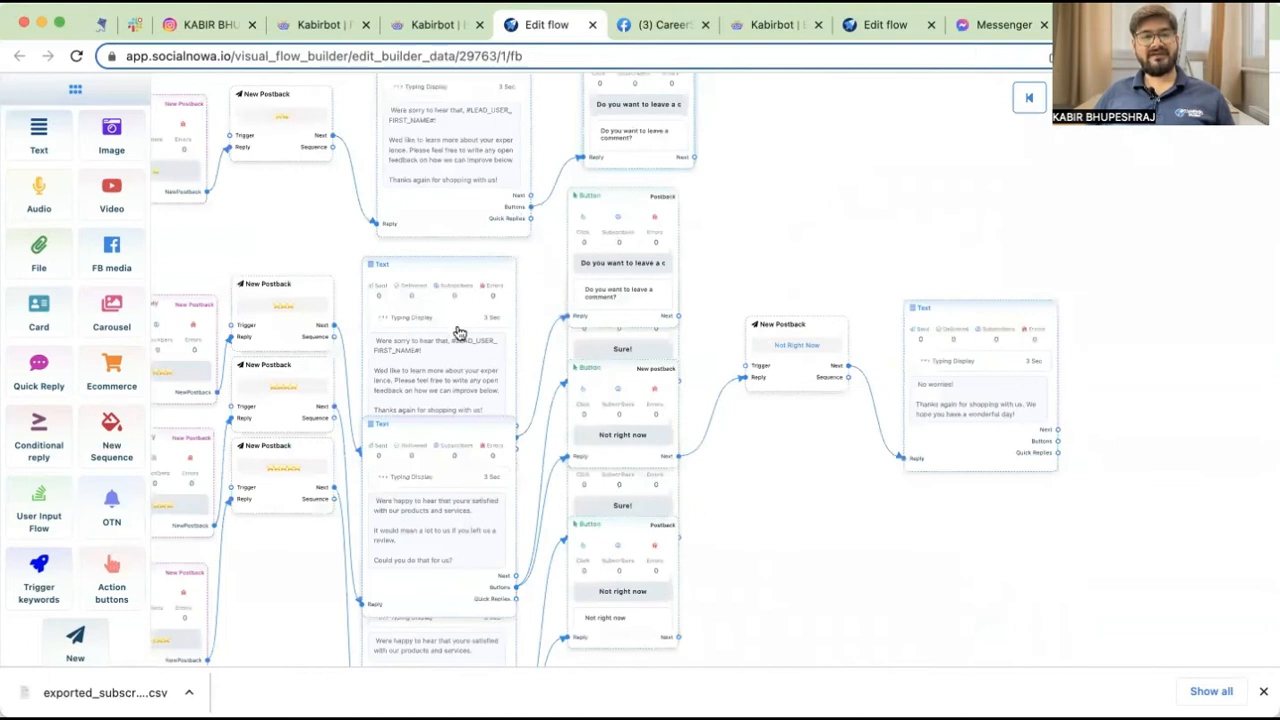
left_click_drag(828, 560, 875, 392)
left_click_drag(474, 542, 458, 712)
left_click_drag(470, 406, 460, 651)
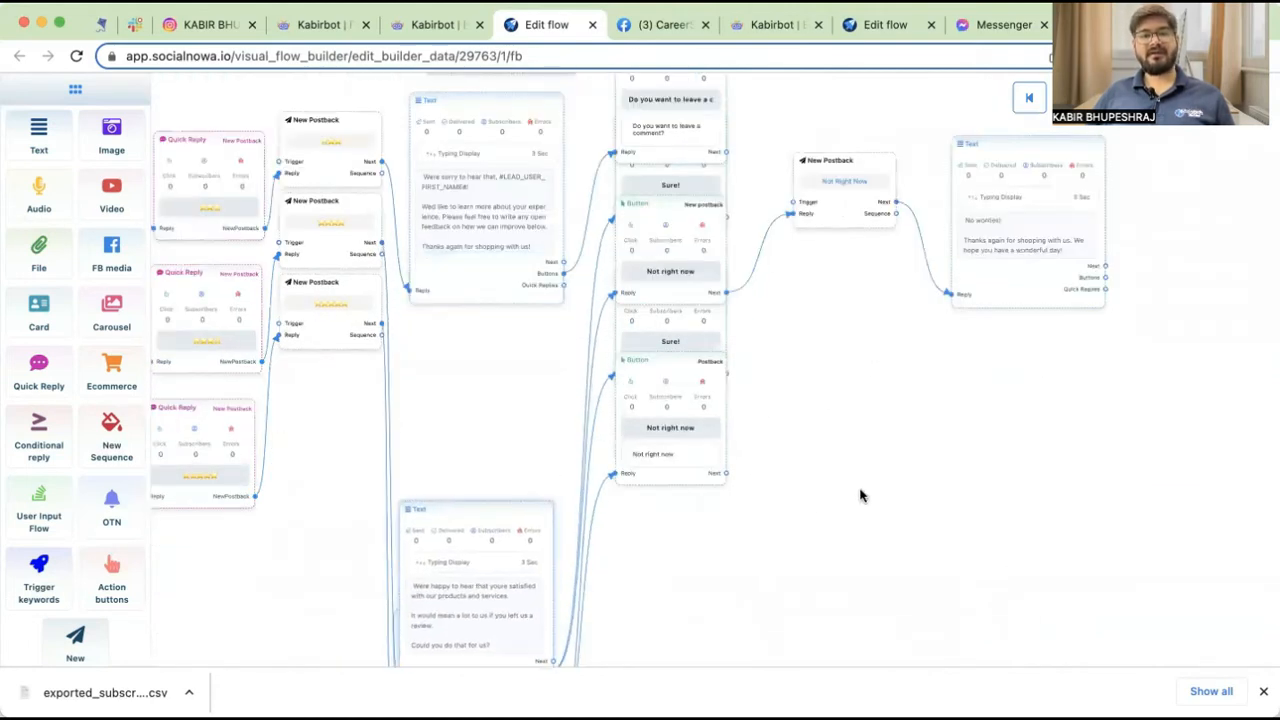
- Move the "Not right now" buttons down and raise the three-star reply text and its "Do you want to leave a comment?" button
left_click_drag(776, 449, 774, 623)
left_click_drag(885, 521, 848, 642)
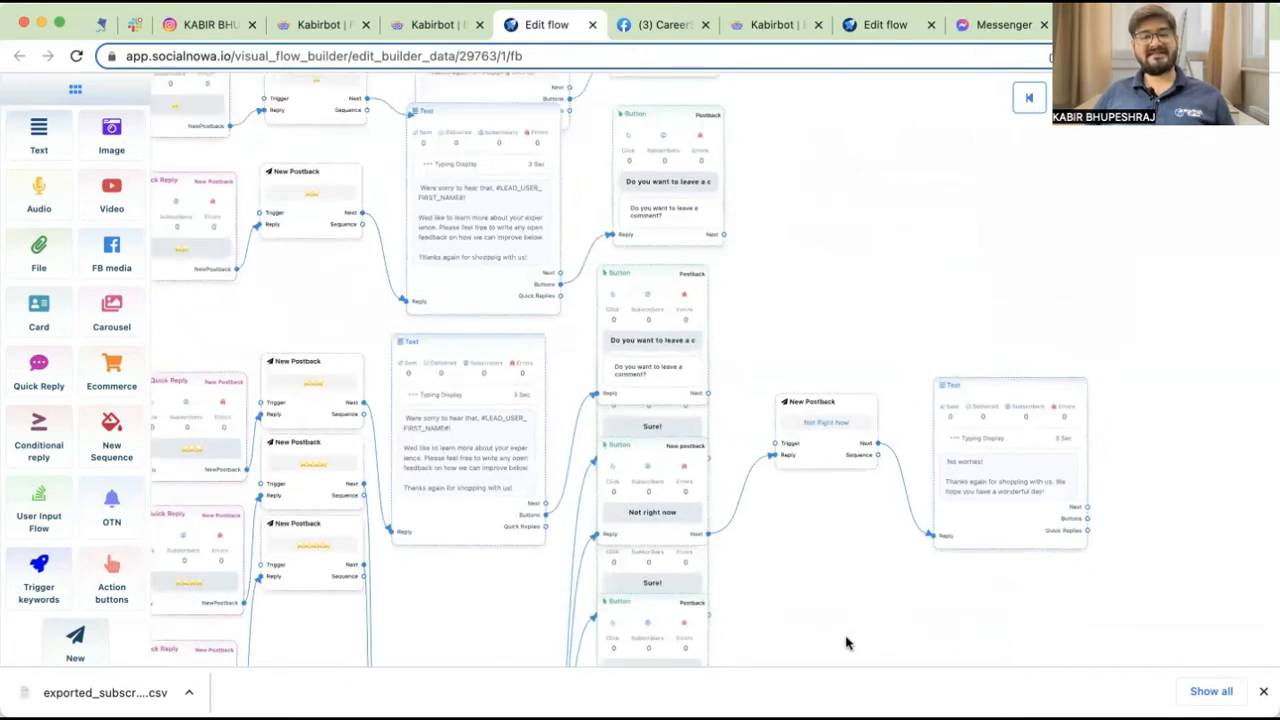
left_click_drag(813, 484, 840, 639)
left_click_drag(637, 534, 651, 692)
left_click_drag(638, 489, 643, 587)
left_click_drag(432, 443, 464, 293)
left_click_drag(635, 354, 712, 308)
- Select "Do you want to leave a comment?" as the Postback ID of the three-star comment button and save it
left_click(631, 306)
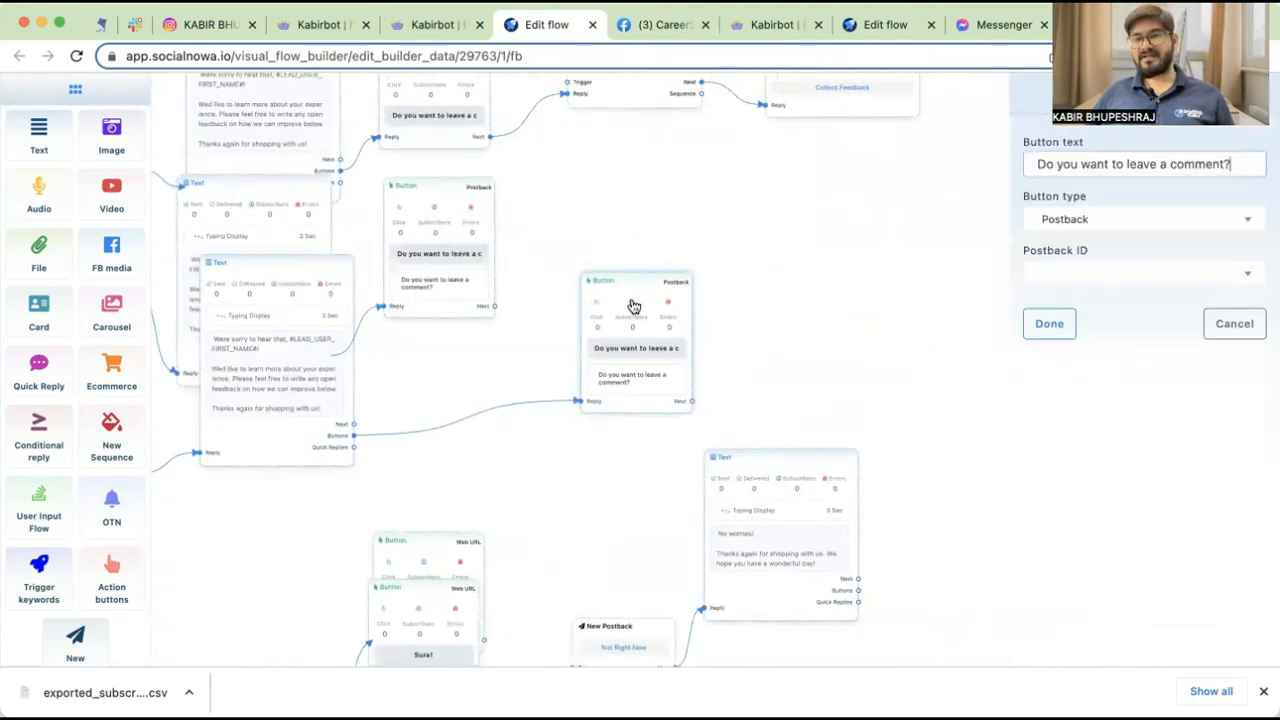
left_click(1118, 274)
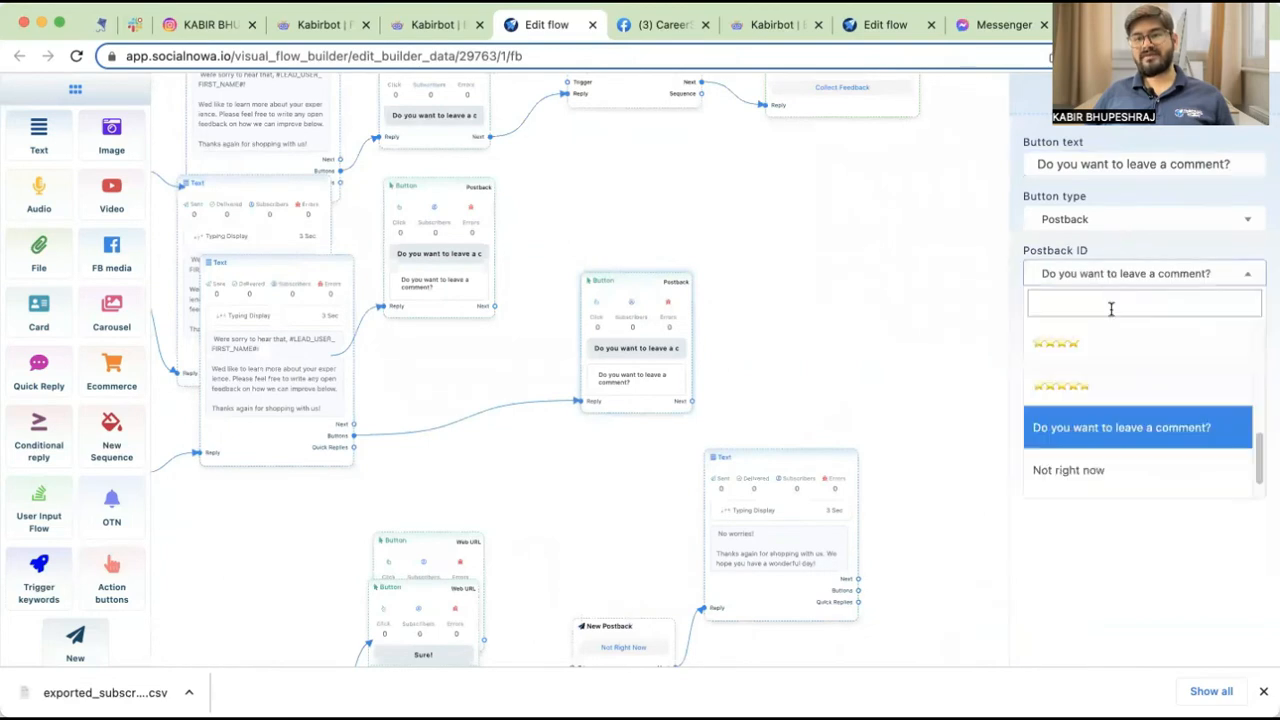
left_click(1099, 440)
left_click(1049, 324)
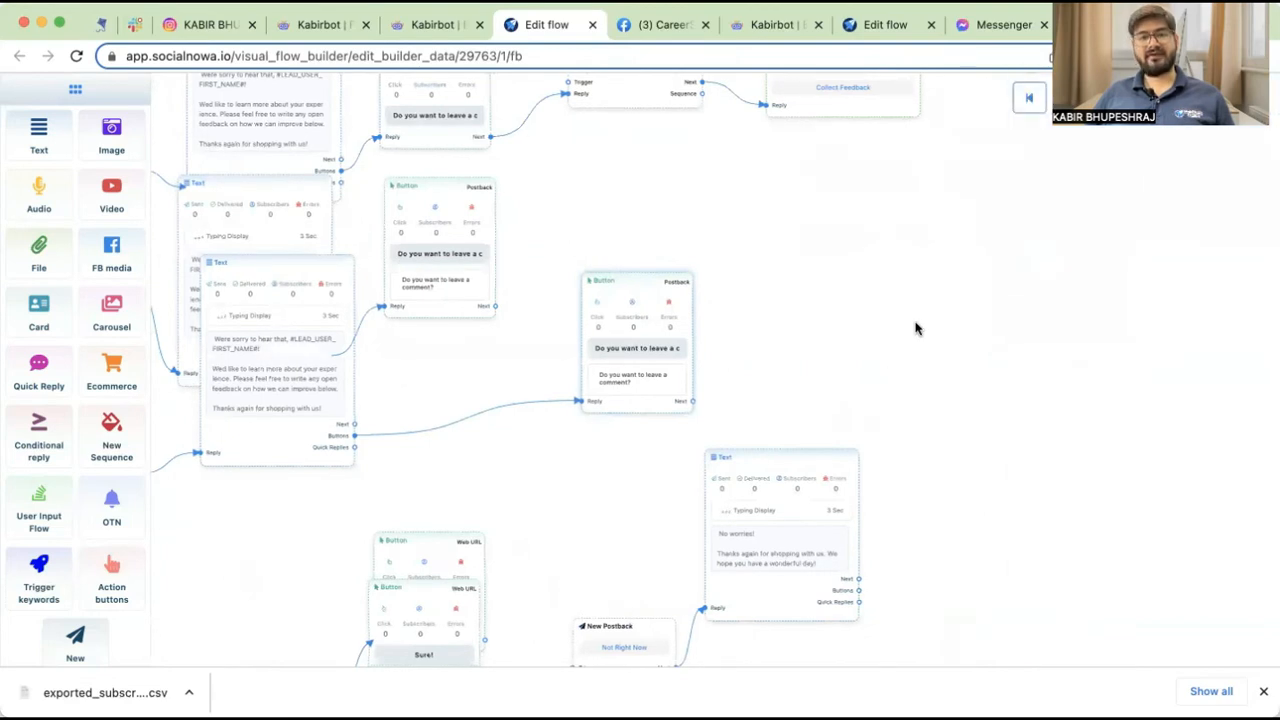
- Spread the four-star and five-star reply texts with their "Sure!" and "Not right now" buttons into separate rows
scroll(1029, 529, "down", 8)
left_click_drag(1084, 436, 1129, 388)
left_click_drag(416, 223, 420, 306)
left_click_drag(292, 280, 281, 489)
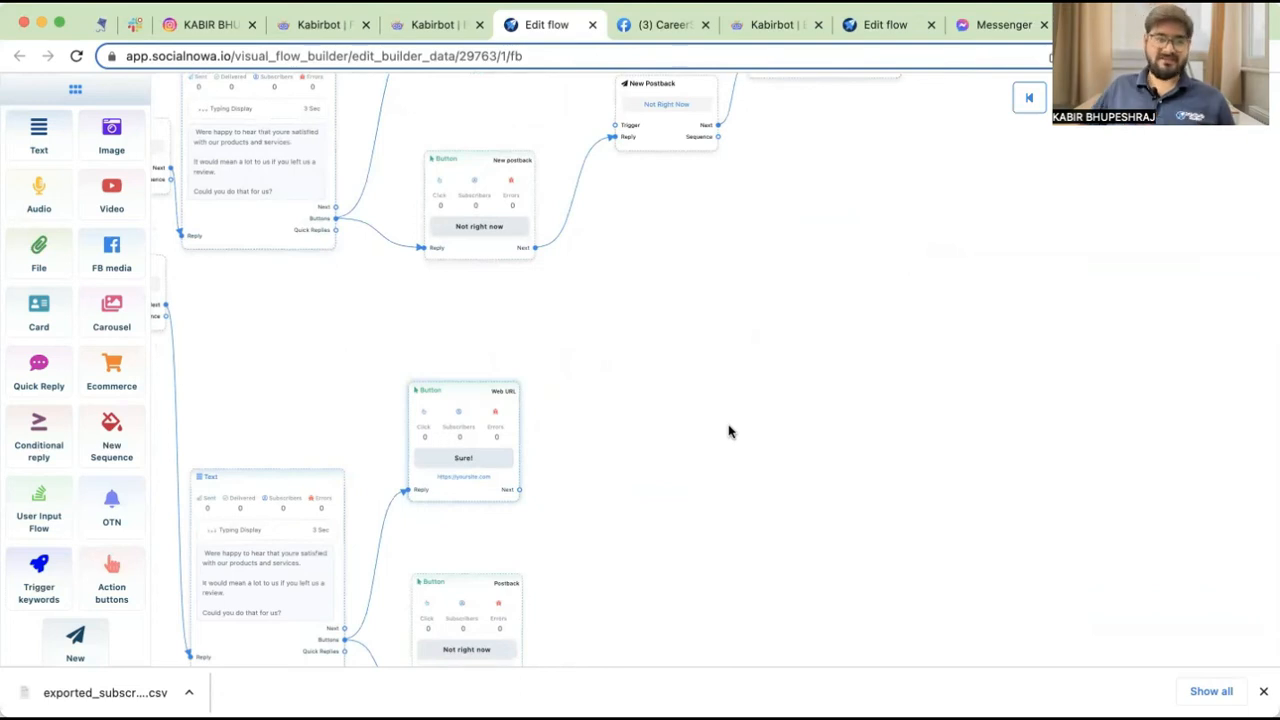
scroll(714, 491, "up", 5)
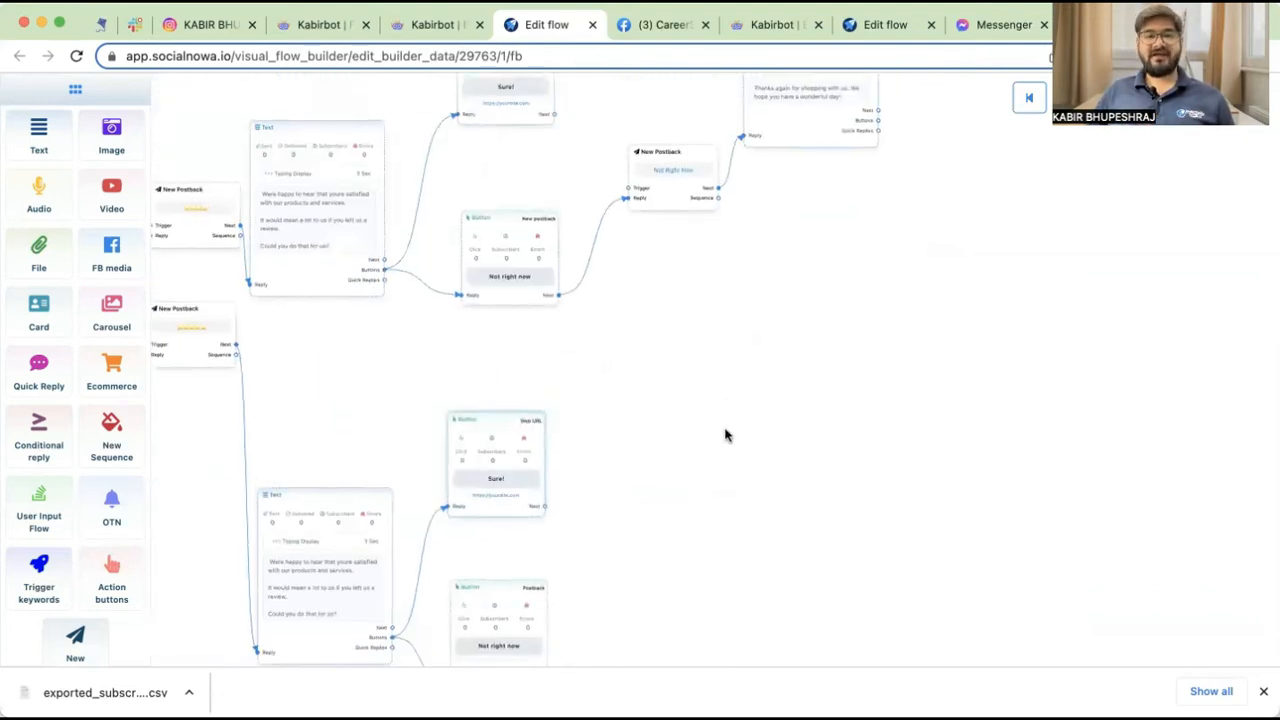
scroll(726, 505, "up", 2)
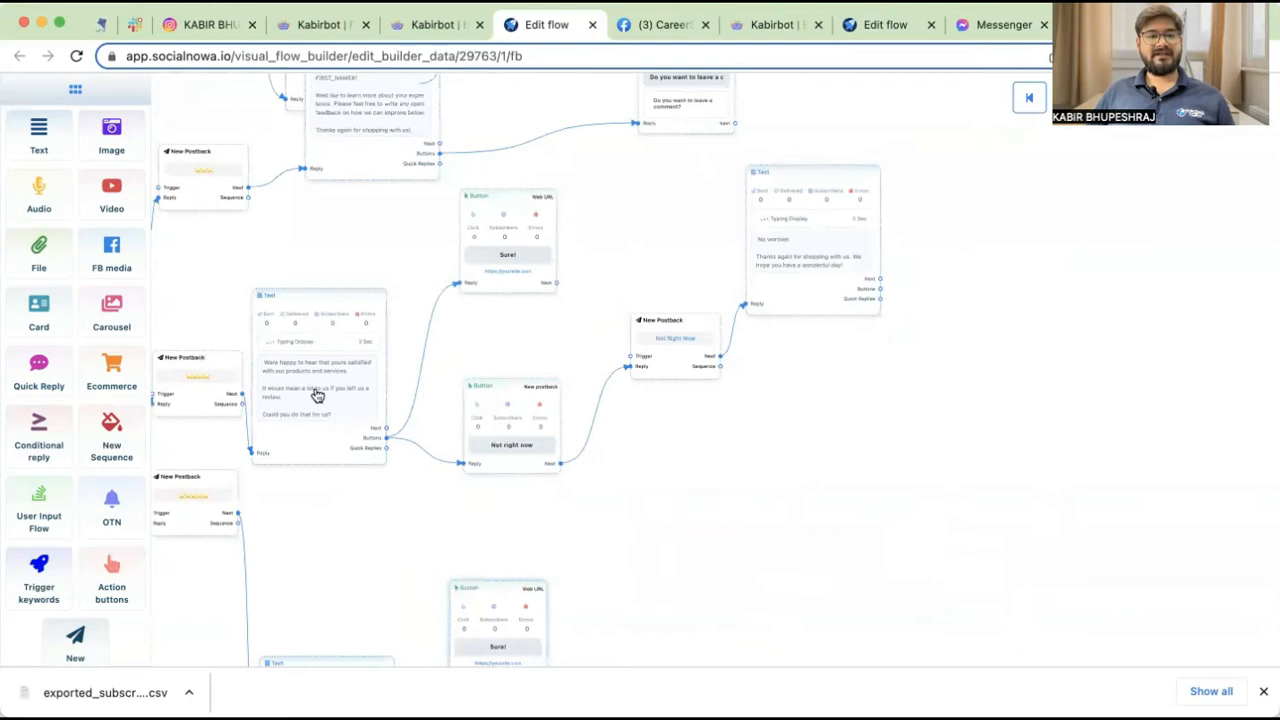
left_click_drag(335, 386, 339, 378)
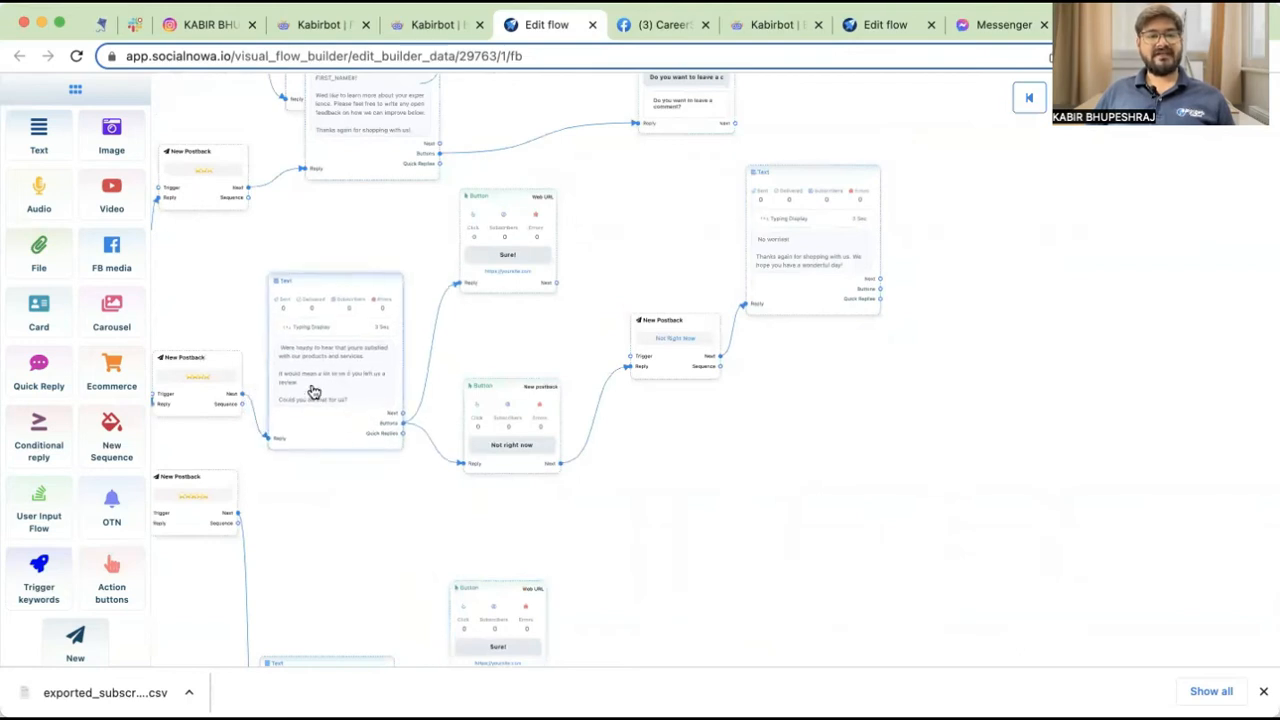
- In the four-star reply text, set the reply delay to 2 Sec and correct "left us a review" to "leave us a review"
left_click(313, 390)
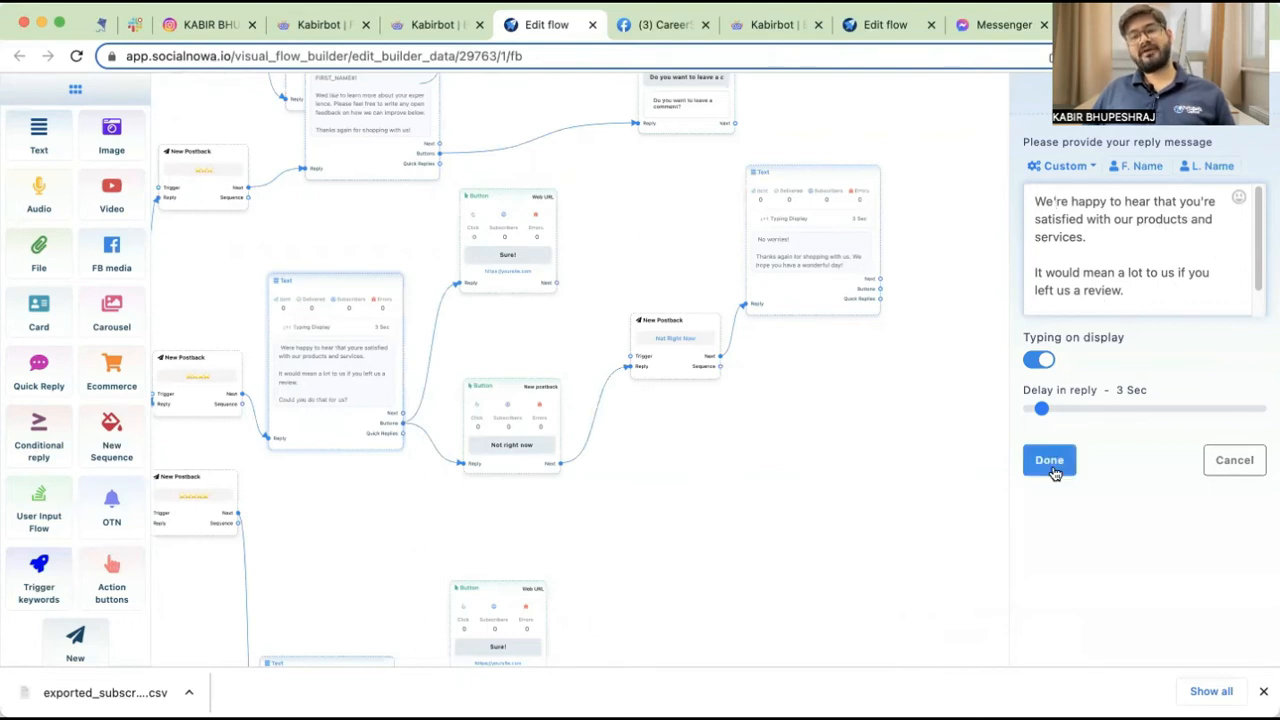
left_click(1031, 411)
left_click_drag(1031, 411, 1037, 409)
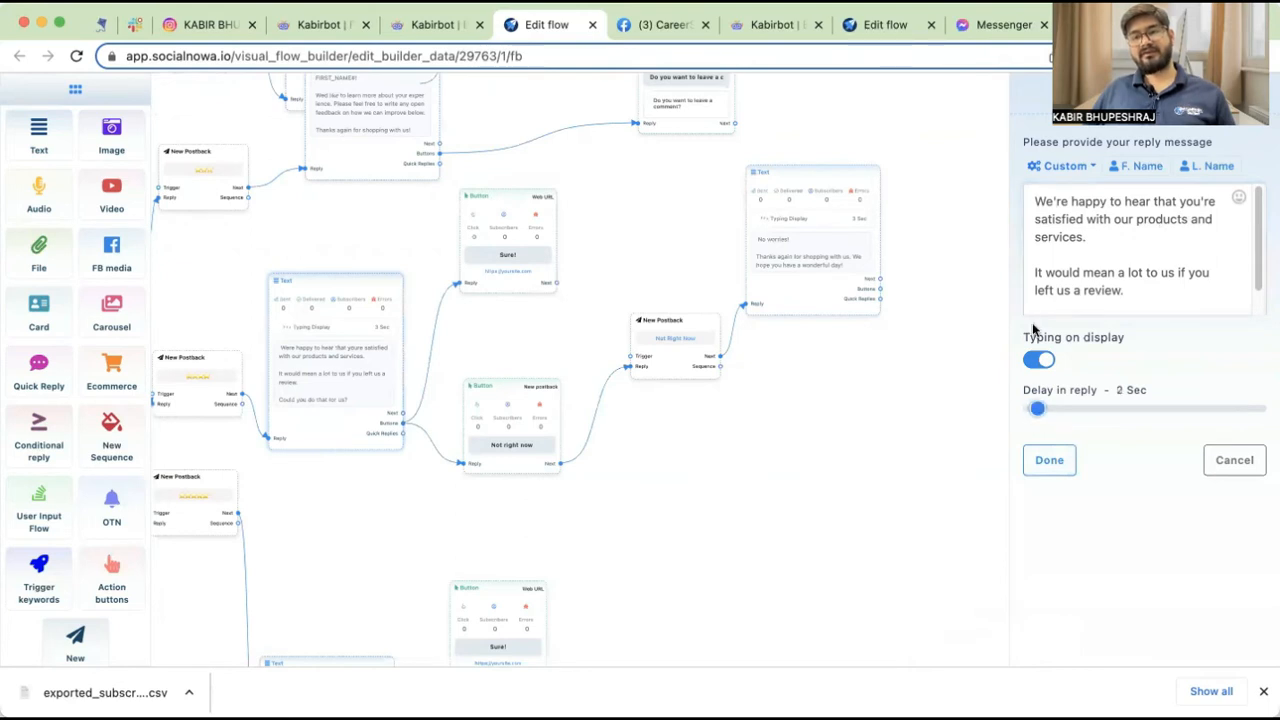
left_click(1050, 290)
key("BackSpace")
key("BackSpace")
type("ave")
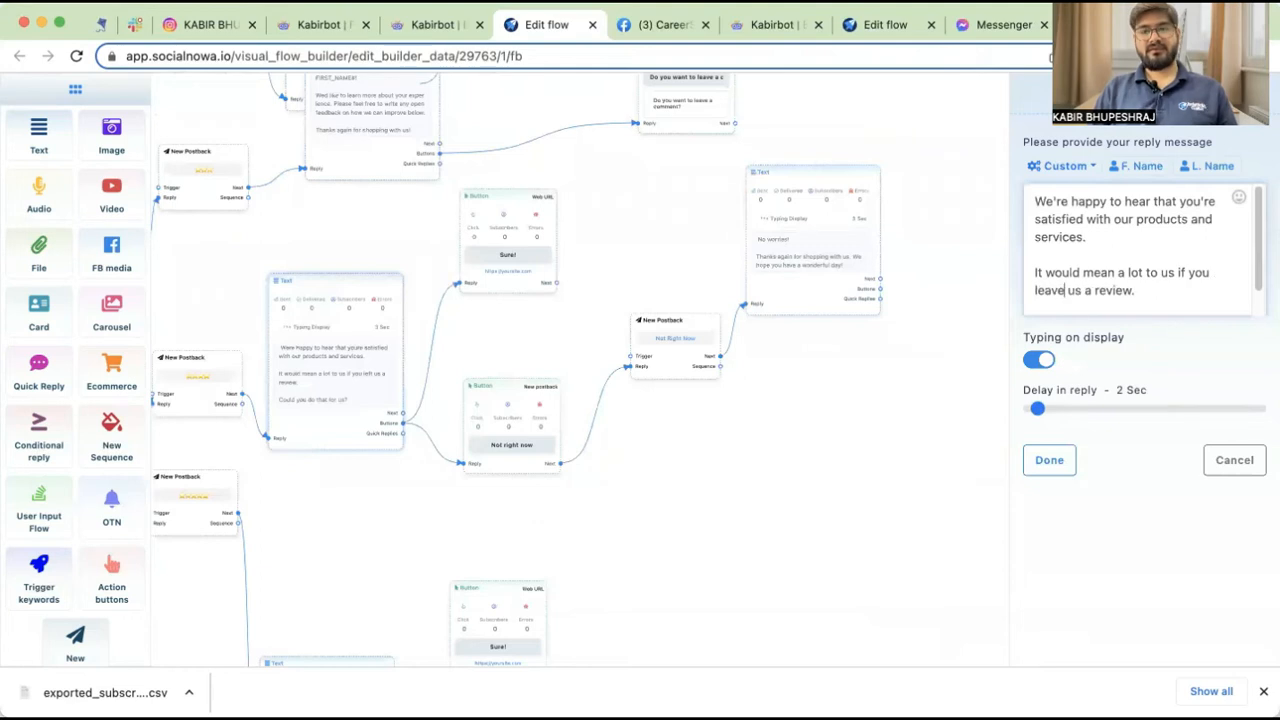
- Add a folded-hands emoji after "leave us a review.", set the reply delay to 1 Sec and save the four-star reply
left_click(1155, 290)
right_click(1155, 290)
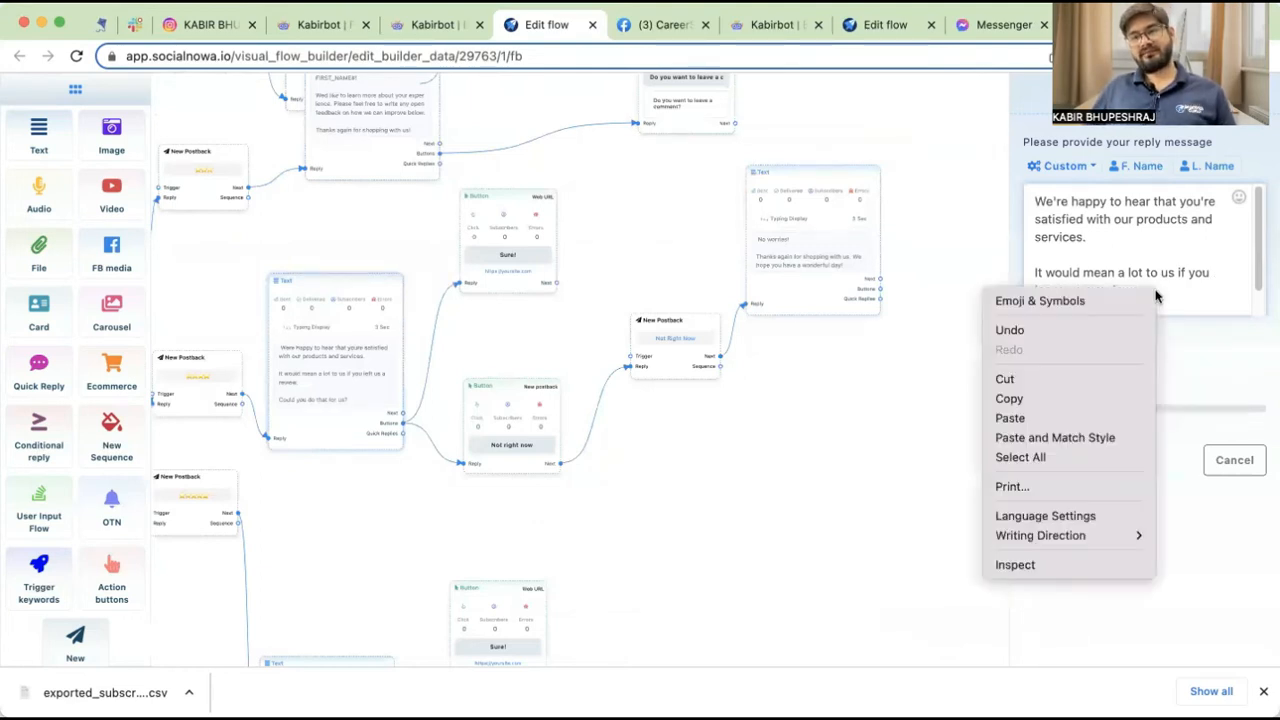
left_click(1125, 308)
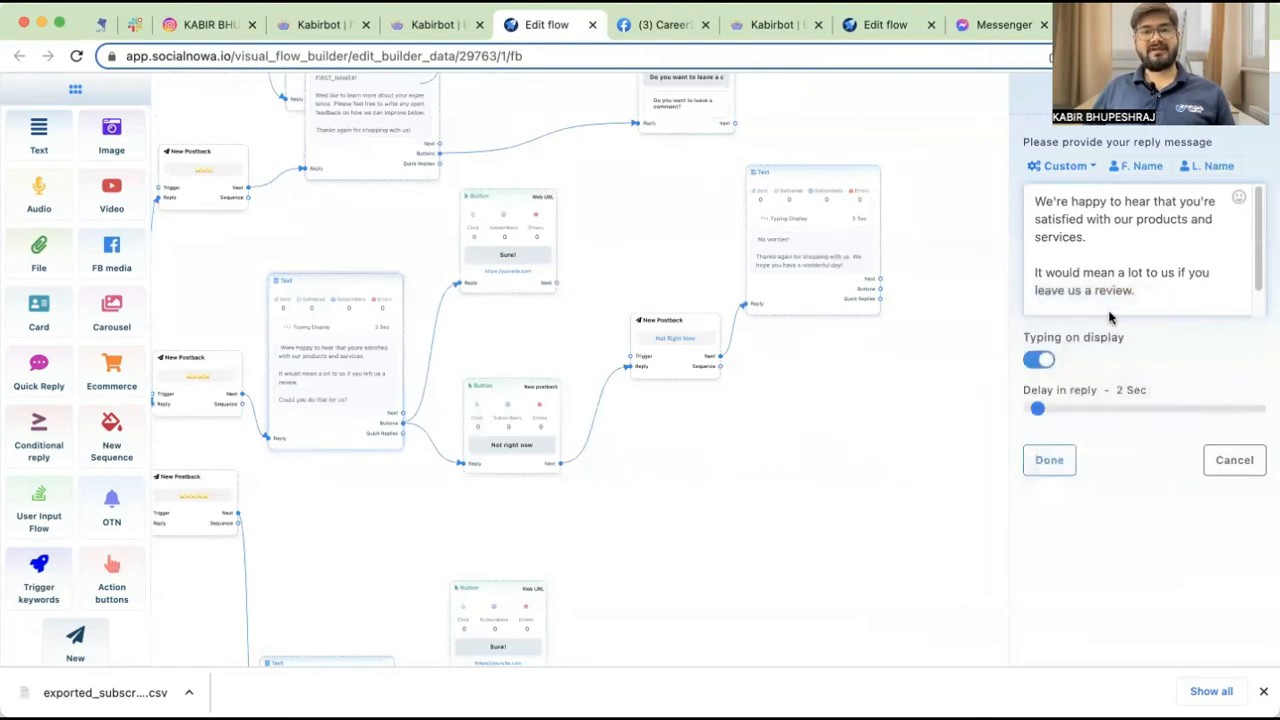
left_click(951, 408)
scroll(1220, 255, "down", 1)
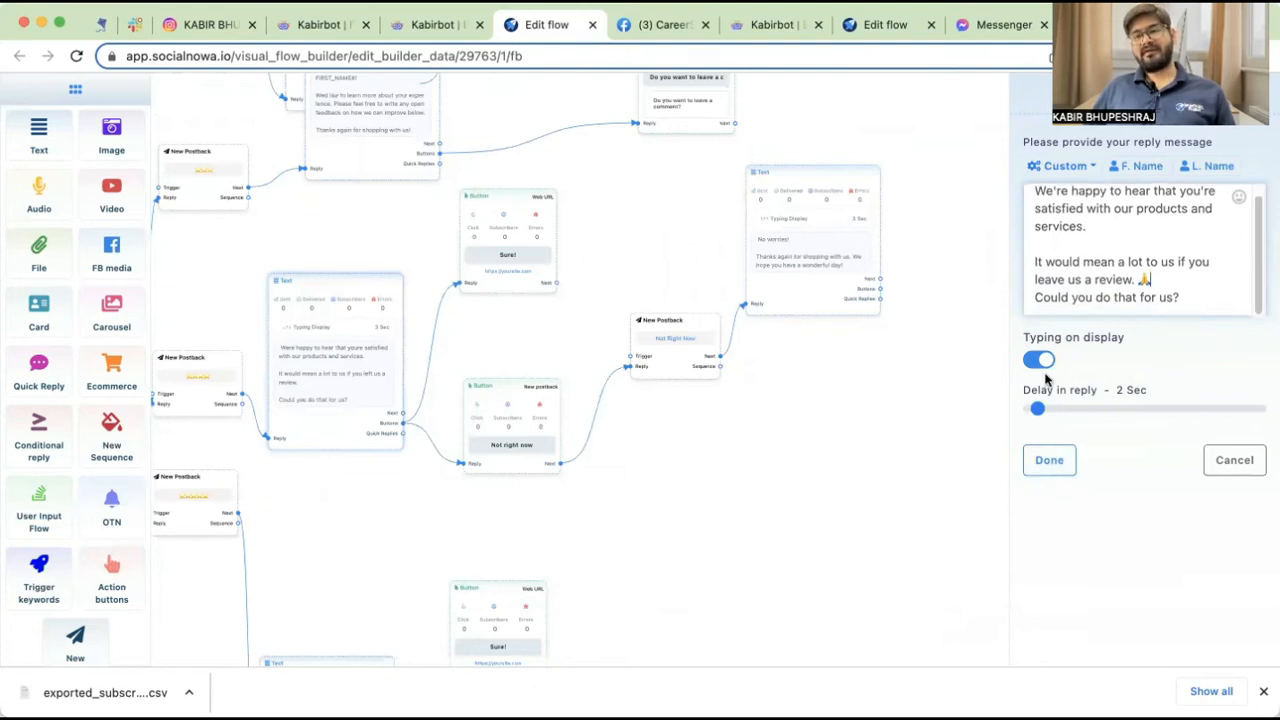
left_click_drag(1030, 410, 1022, 412)
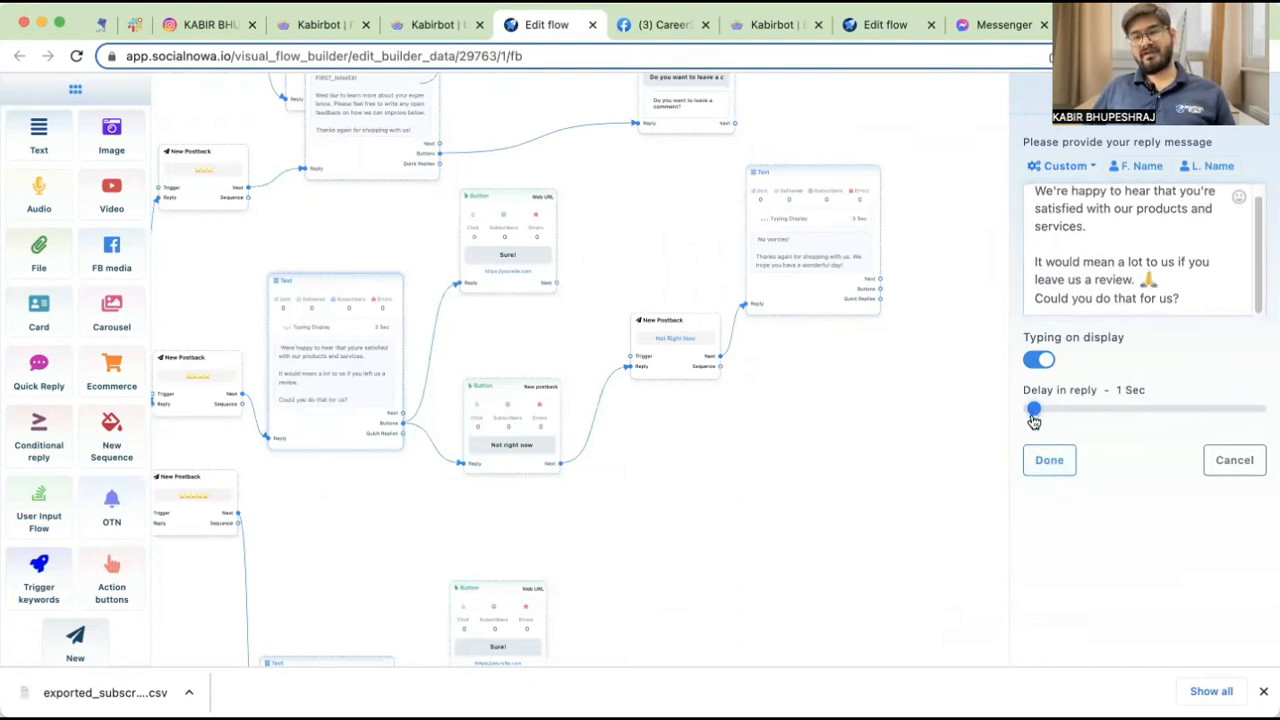
left_click(1050, 463)
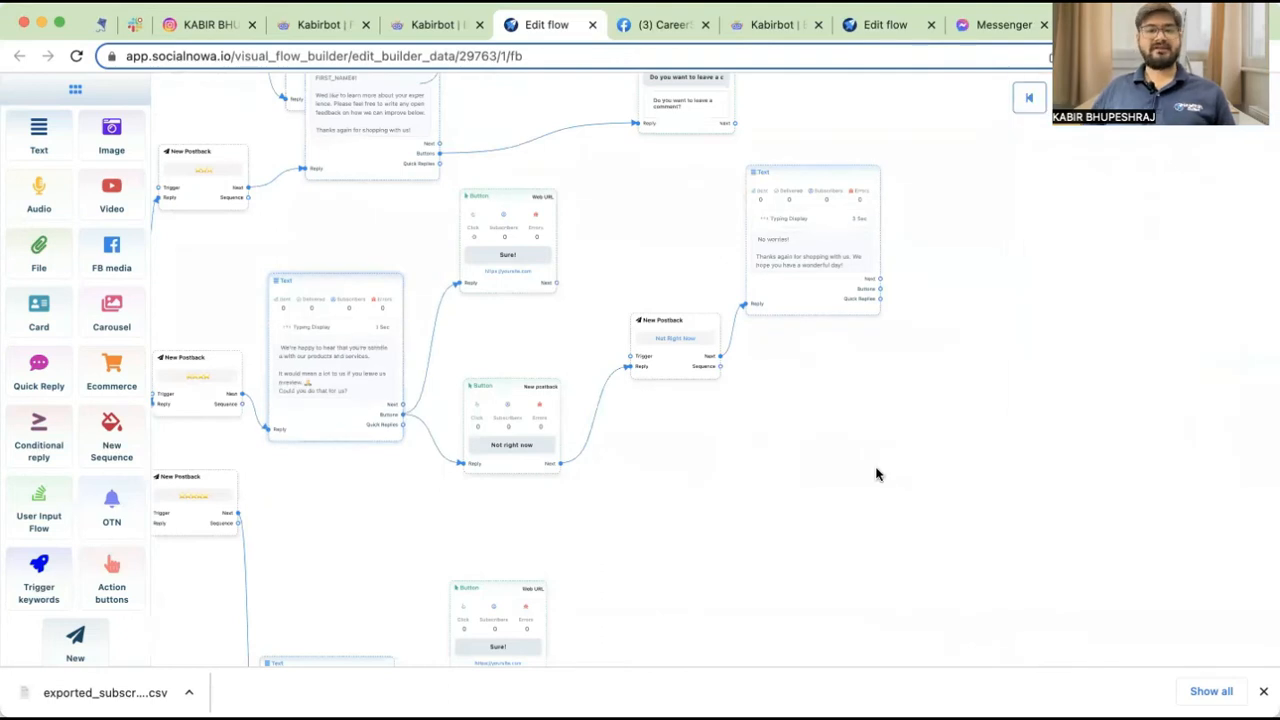
- Examine the Web URL setting of the four-star "Sure!" button and close it without saving
scroll(860, 346, "down", 3)
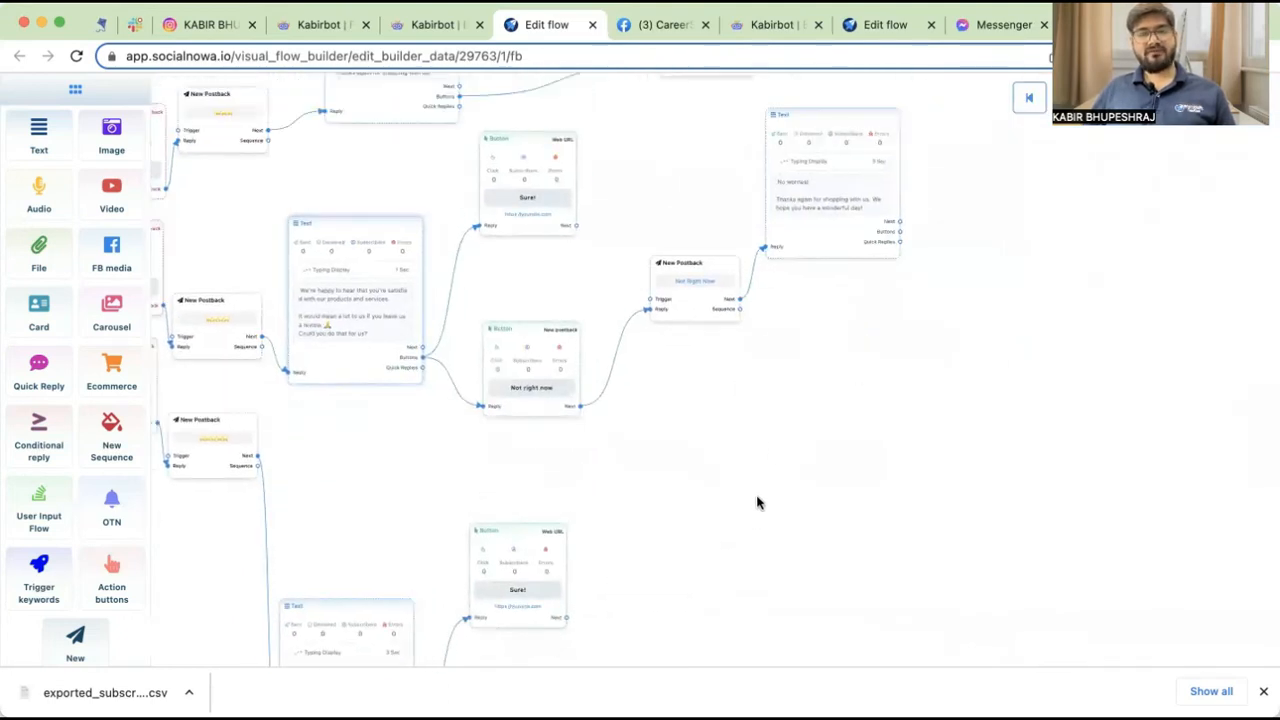
scroll(511, 177, "up", 2)
left_click(529, 171)
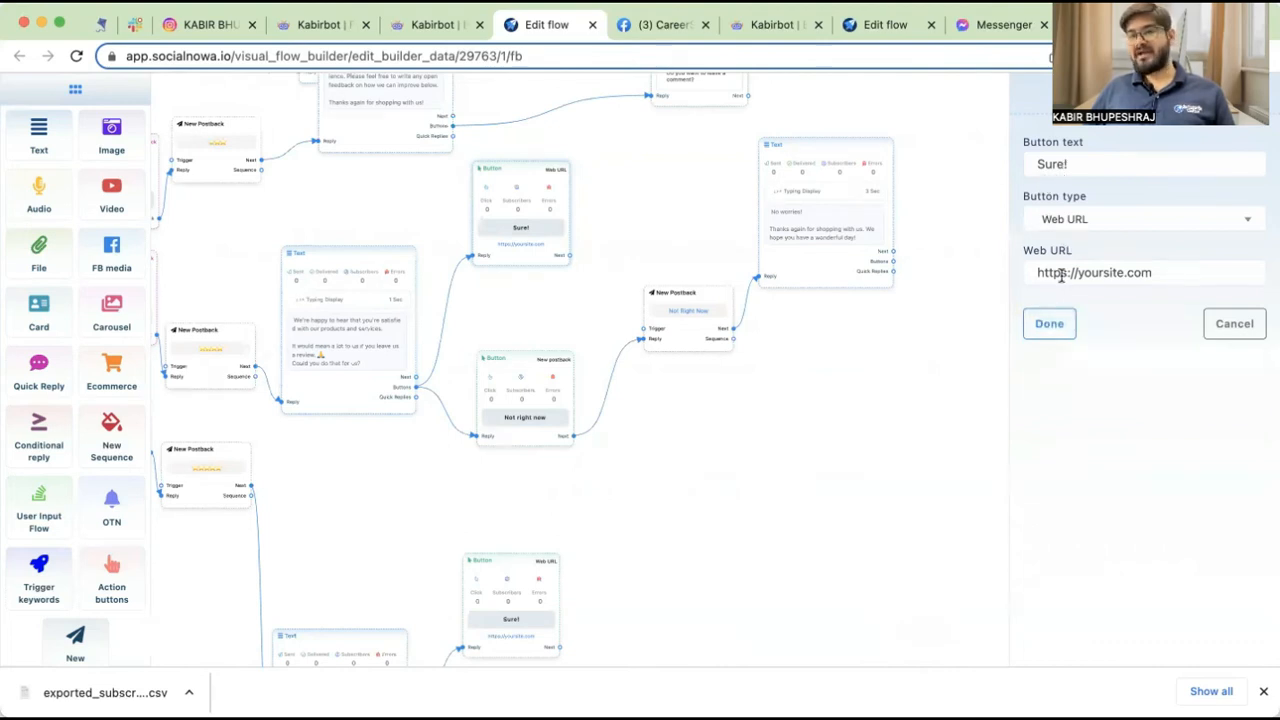
left_click(1216, 329)
left_click_drag(876, 497, 843, 643)
scroll(599, 364, "down", 3)
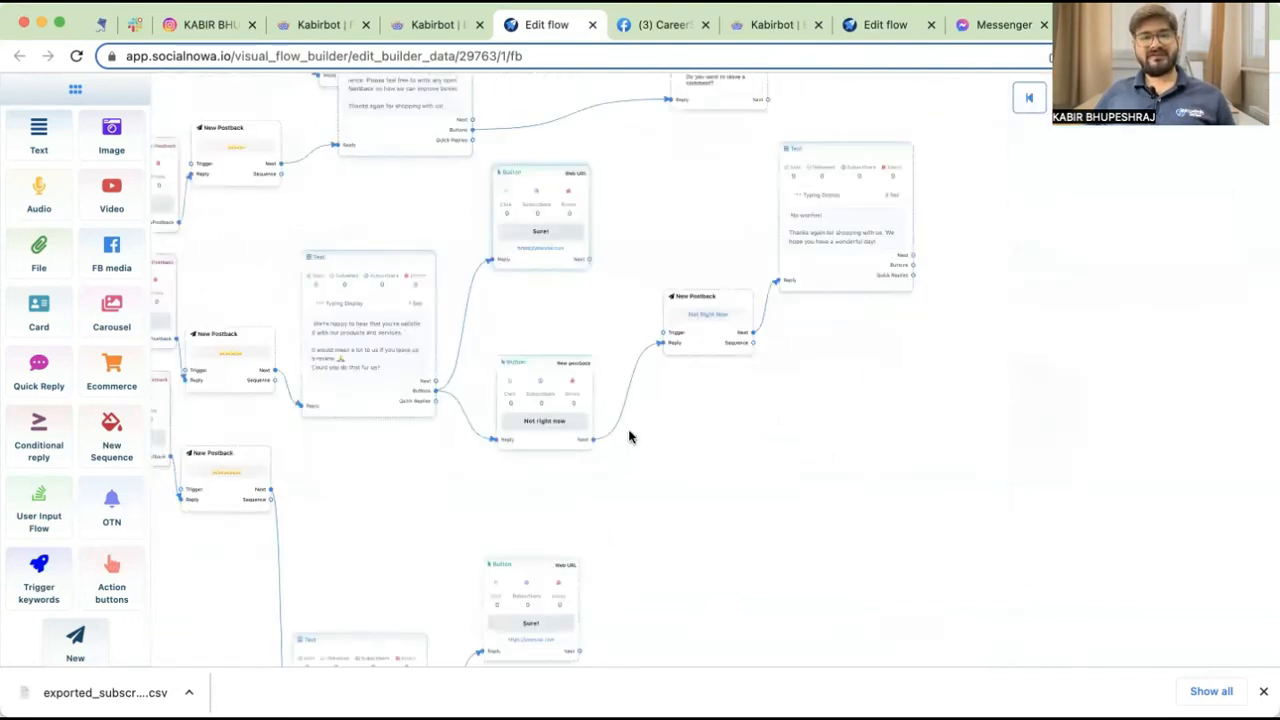
- Extend the "No worries!" reply with "Whenever you feel to give us your valuable feedback, you can simply type 'Feedback'", shorten its delay and save
left_click(543, 376)
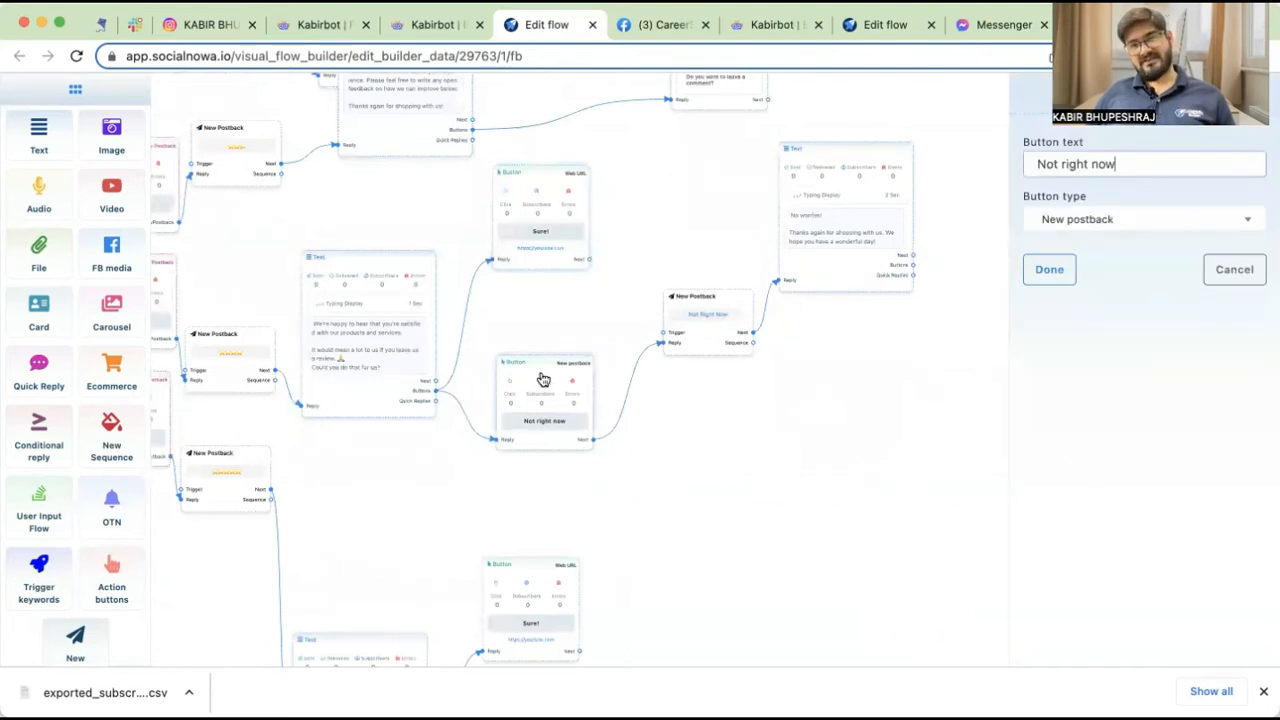
left_click(695, 350)
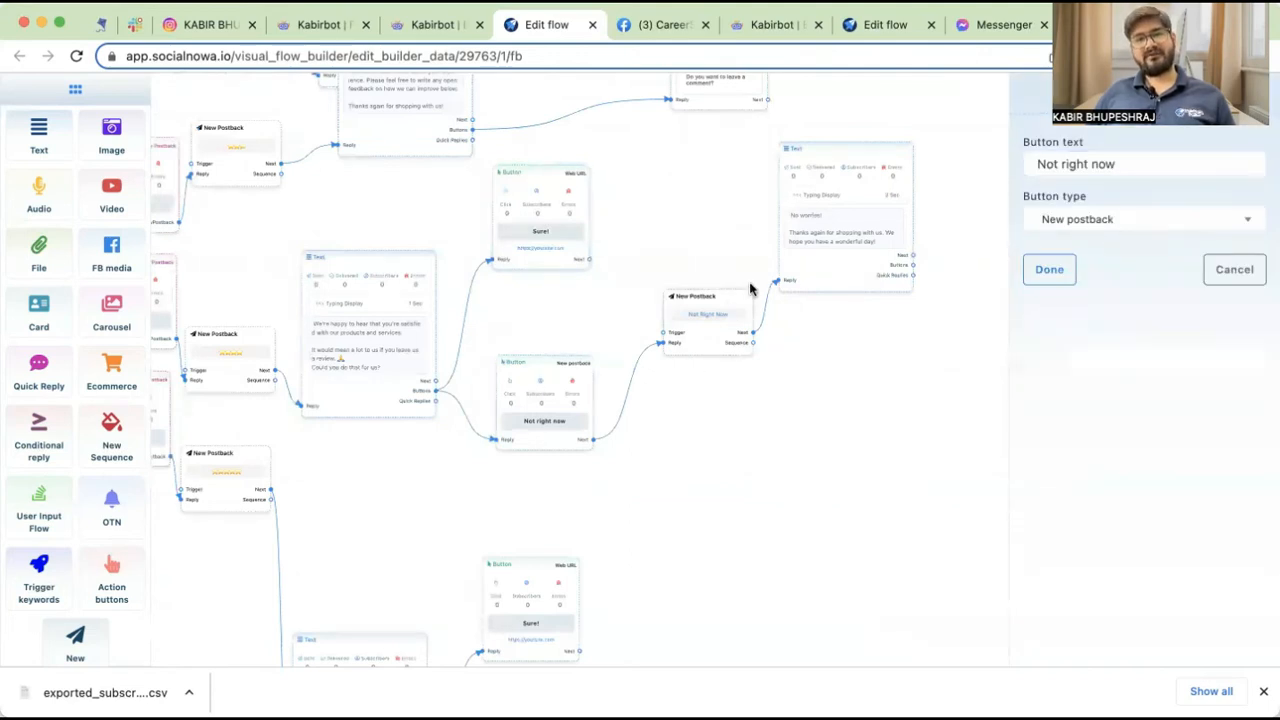
left_click(820, 278)
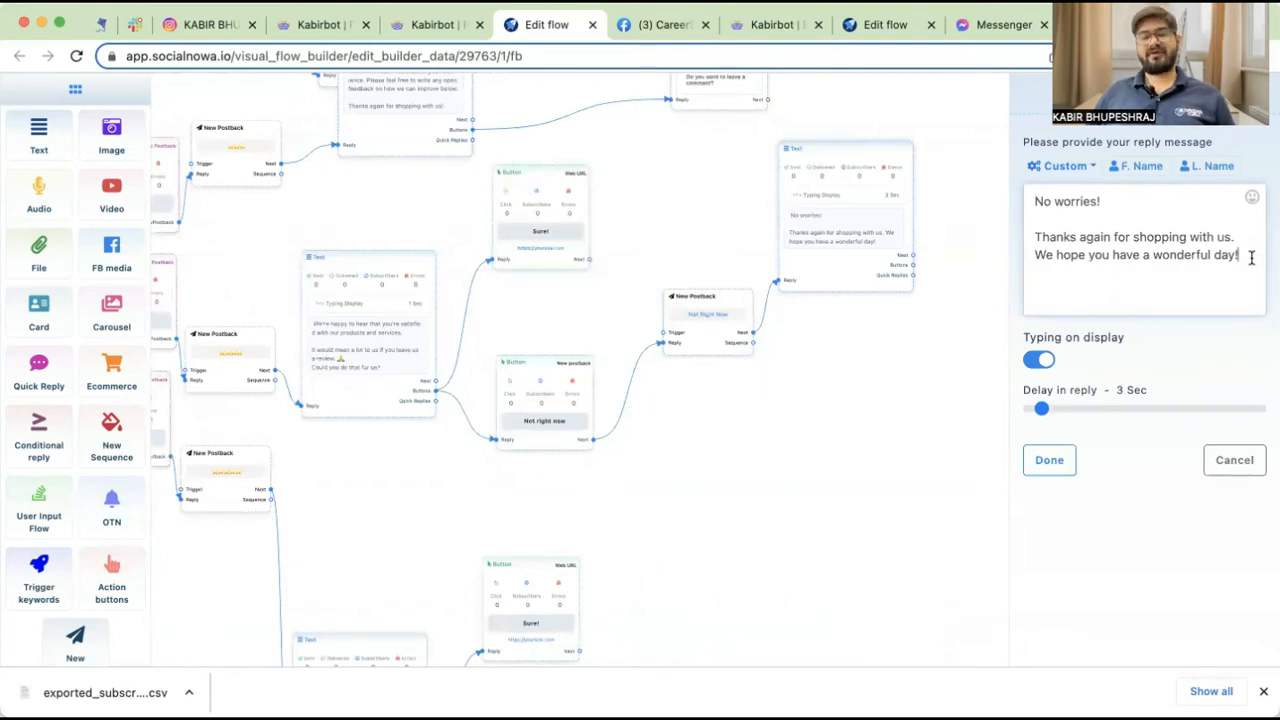
key("Return")
key("Return")
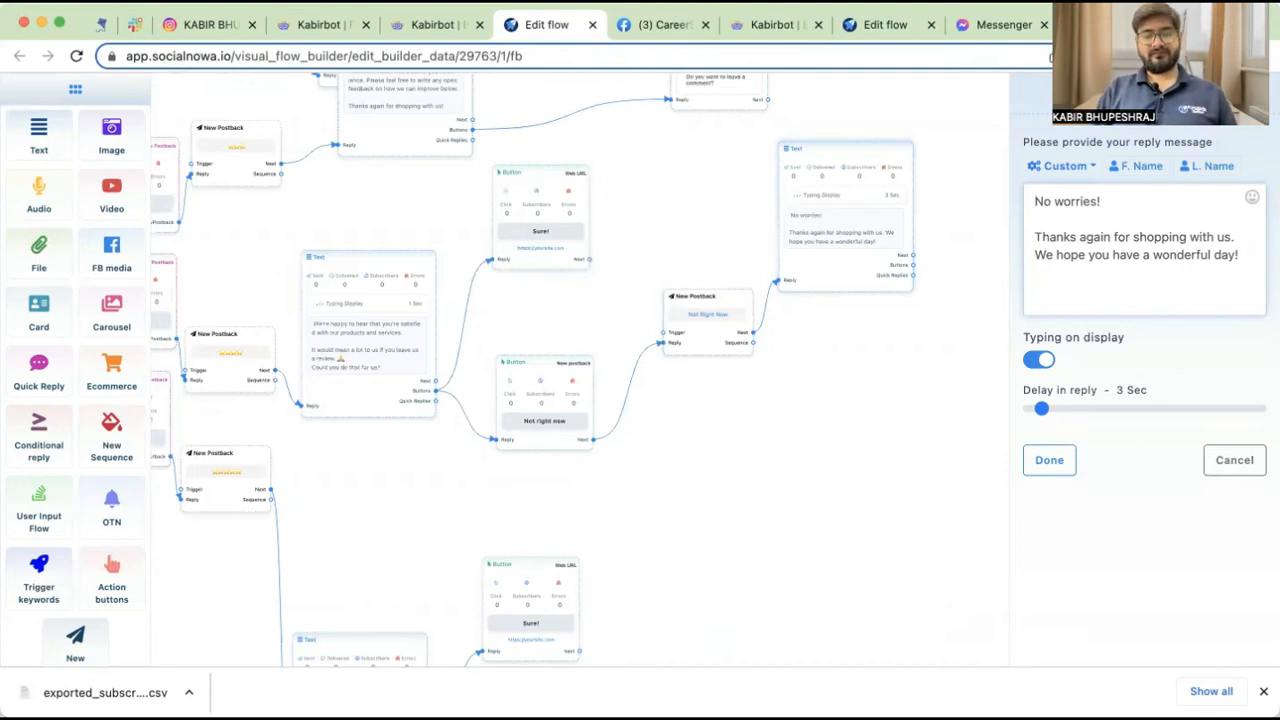
type("Whenev")
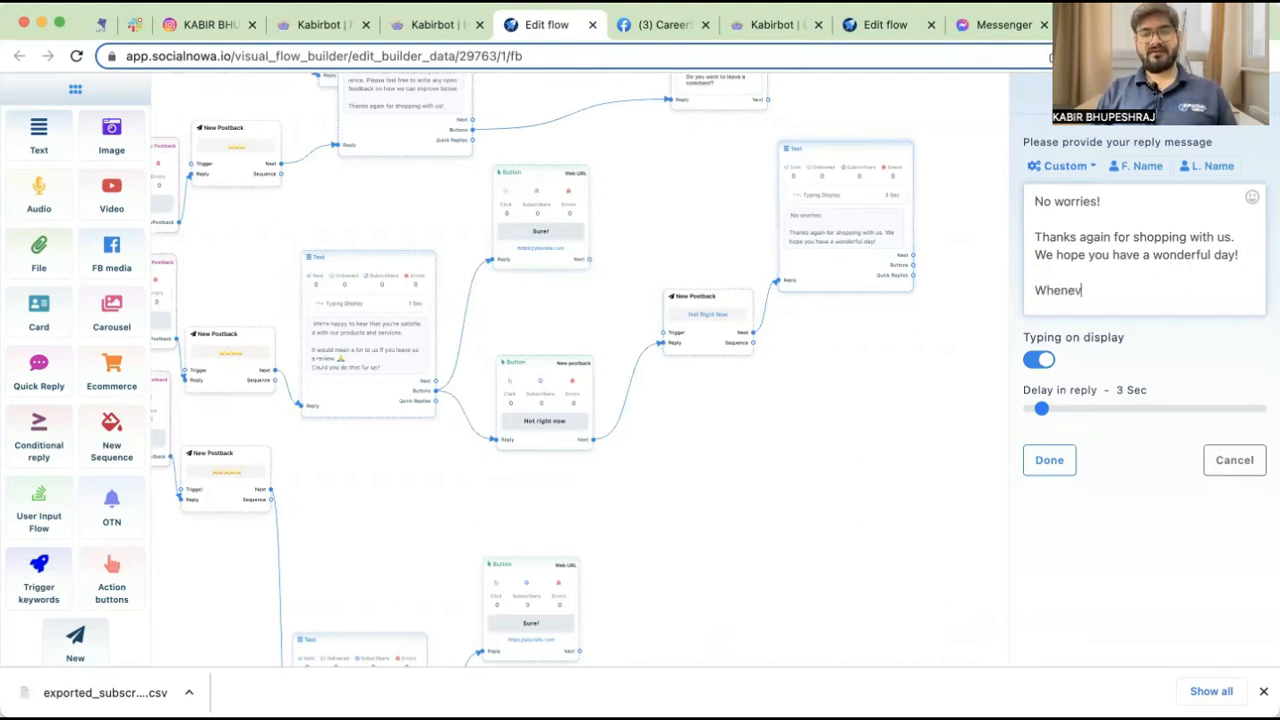
type("er you feel to giv")
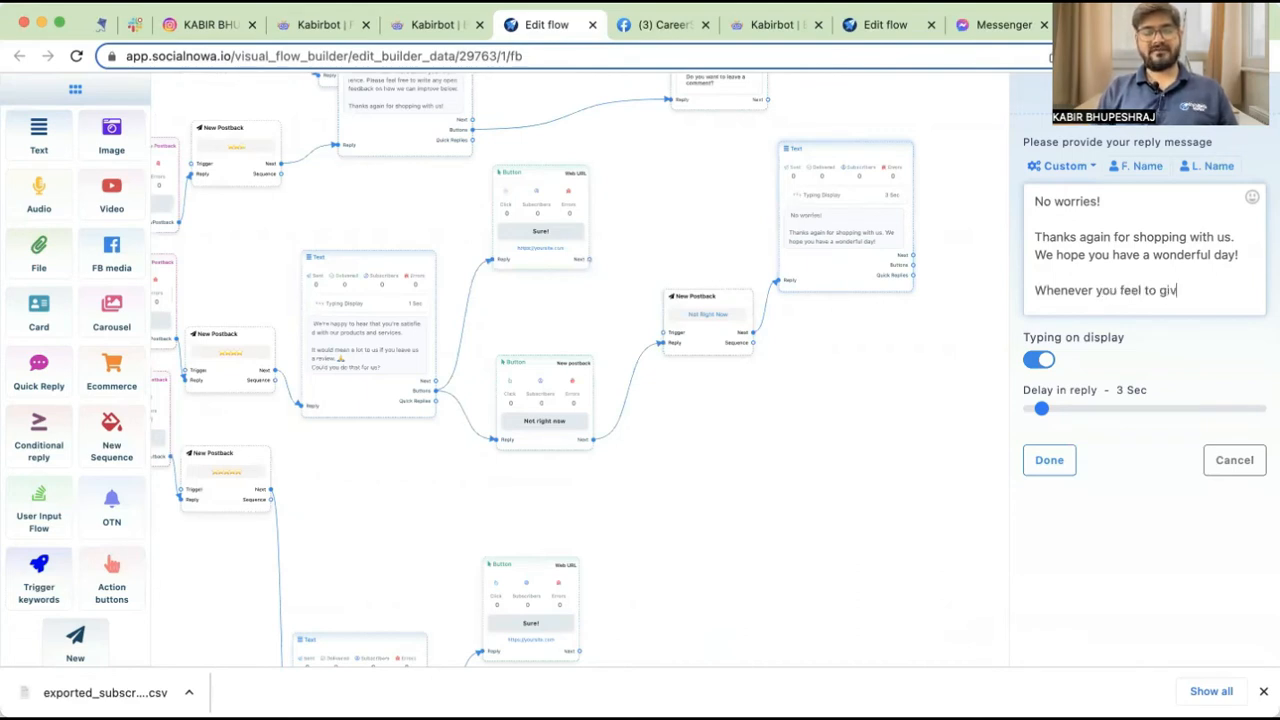
type("e su")
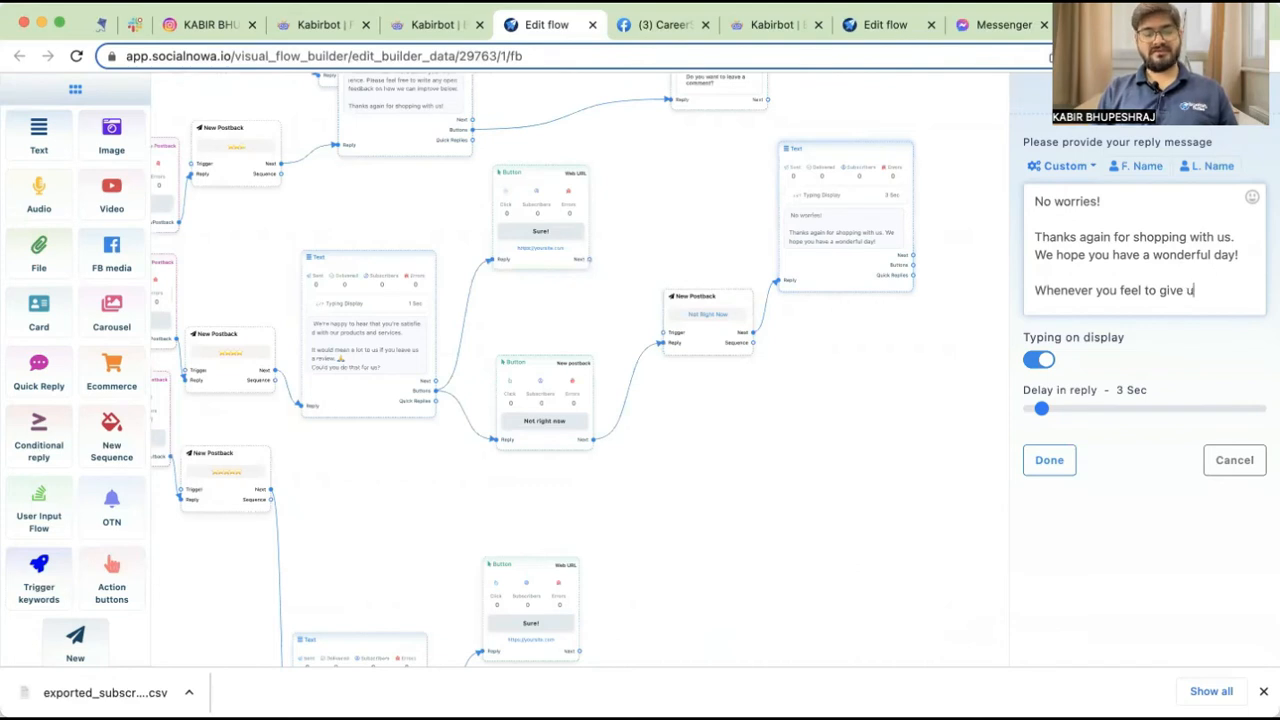
type("s your")
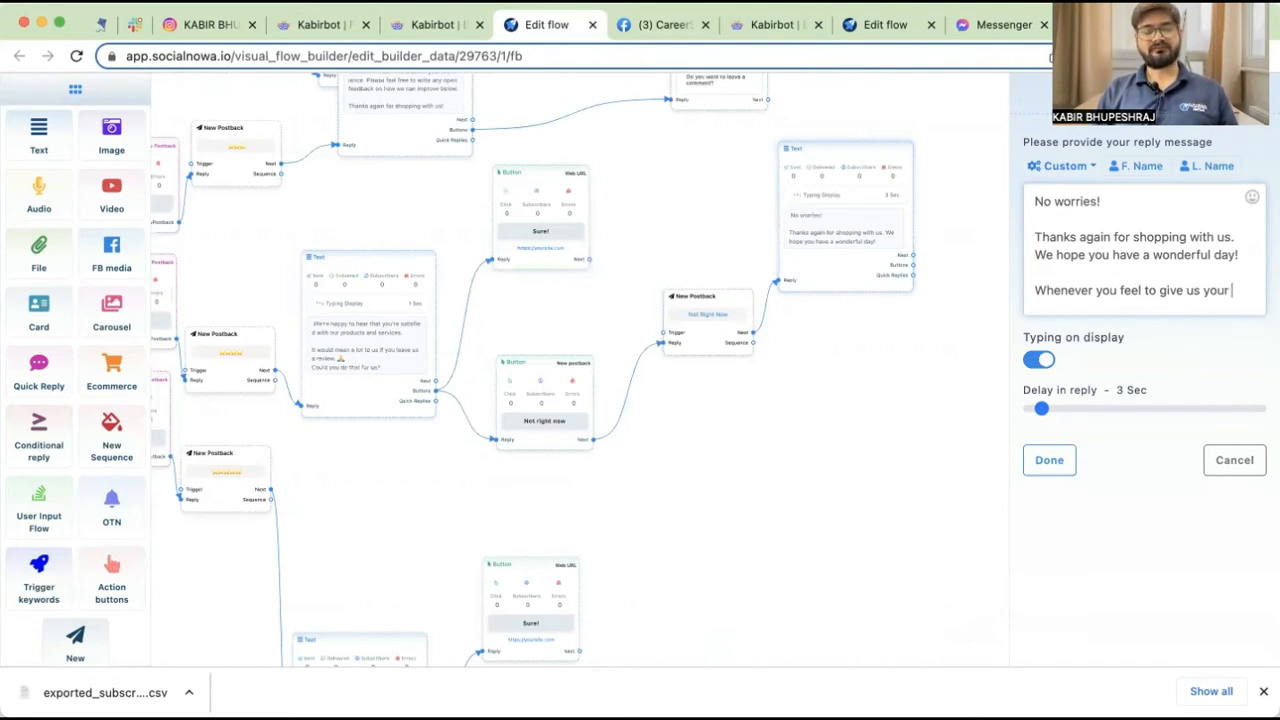
type(" valuablefeedback")
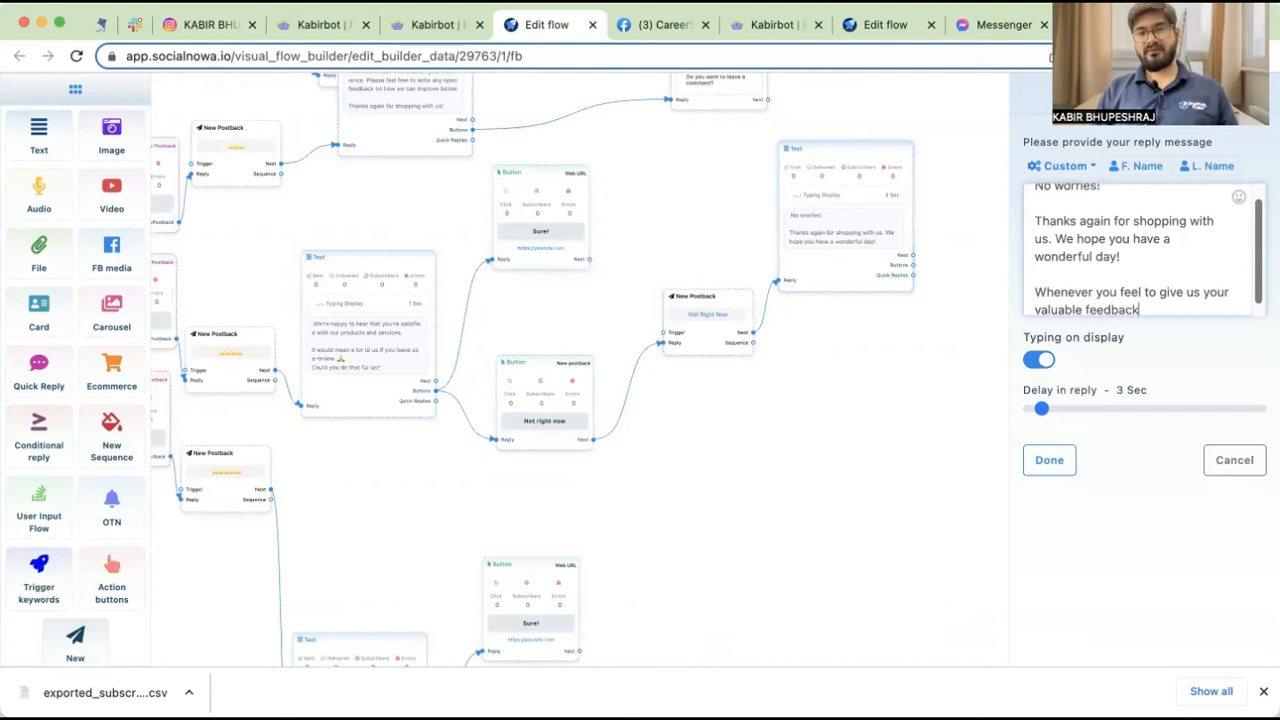
type(", you can simply type 'Feedback")
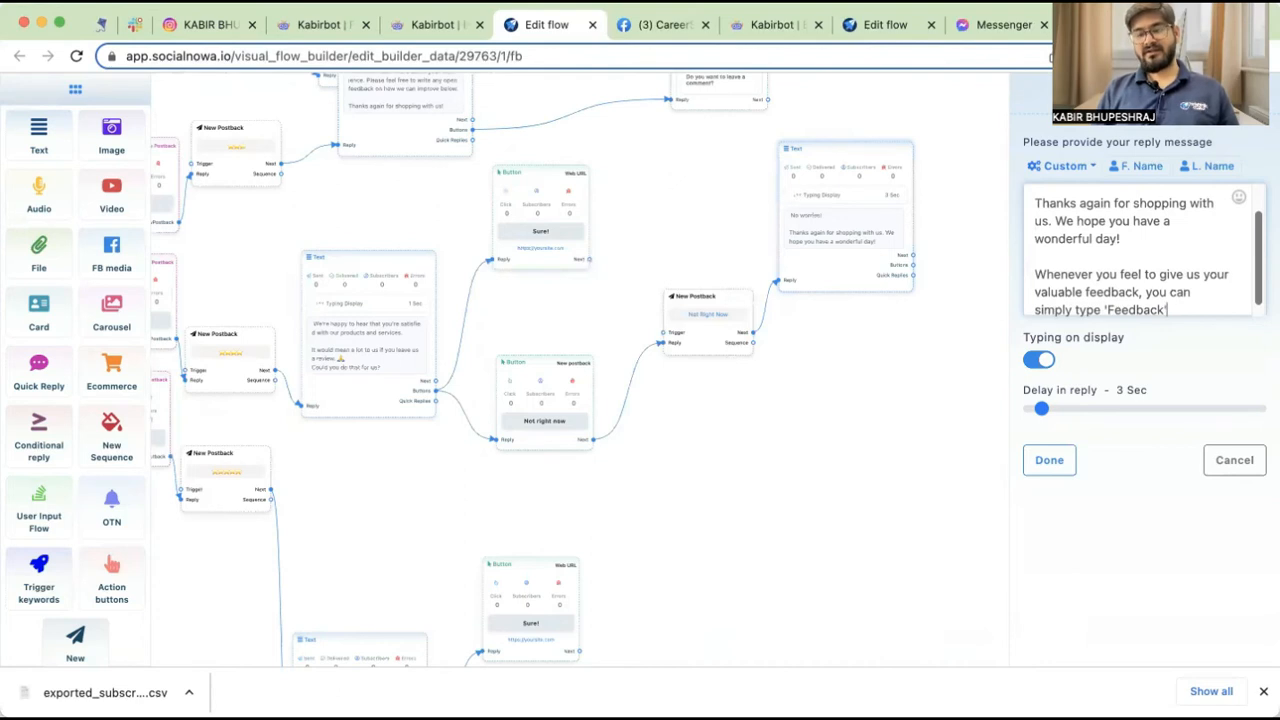
left_click(1035, 416)
left_click(1050, 460)
scroll(953, 392, "down", 3)
scroll(848, 458, "down", 5)
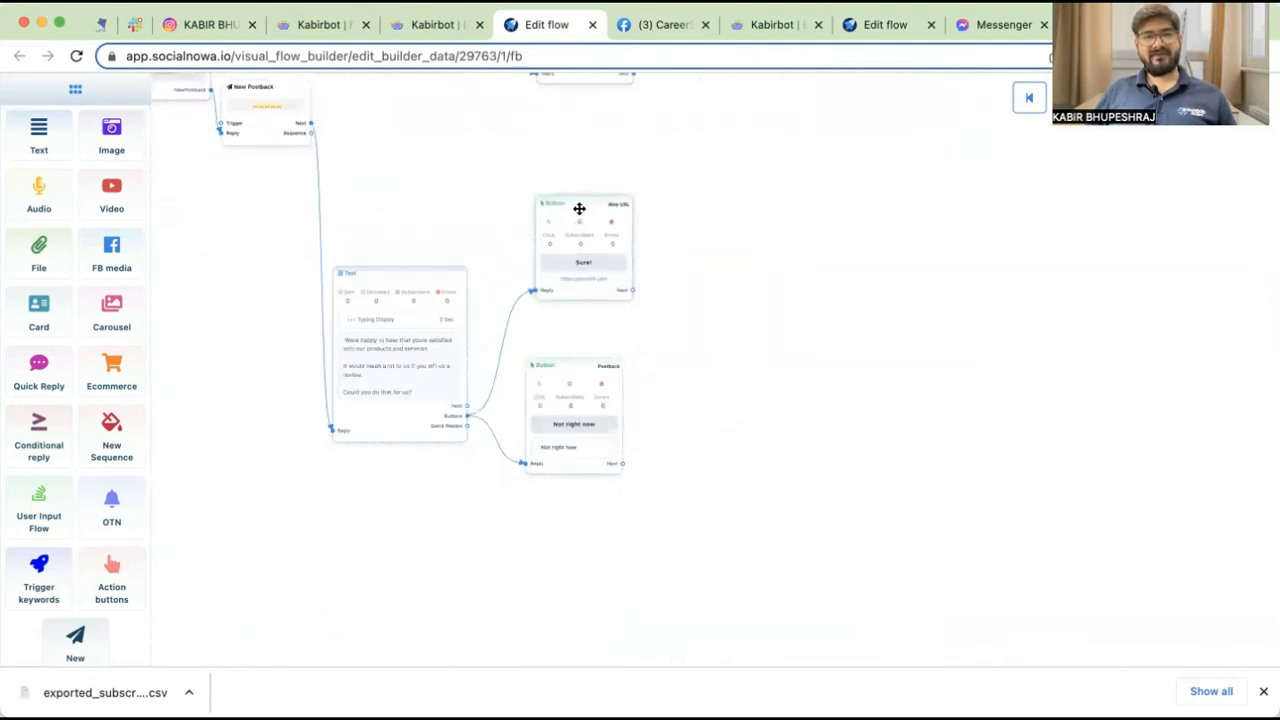
- Check the five-star "Sure!" button's Web URL and set the five-star "Not right now" button's postback to "Not right now"
left_click(579, 208)
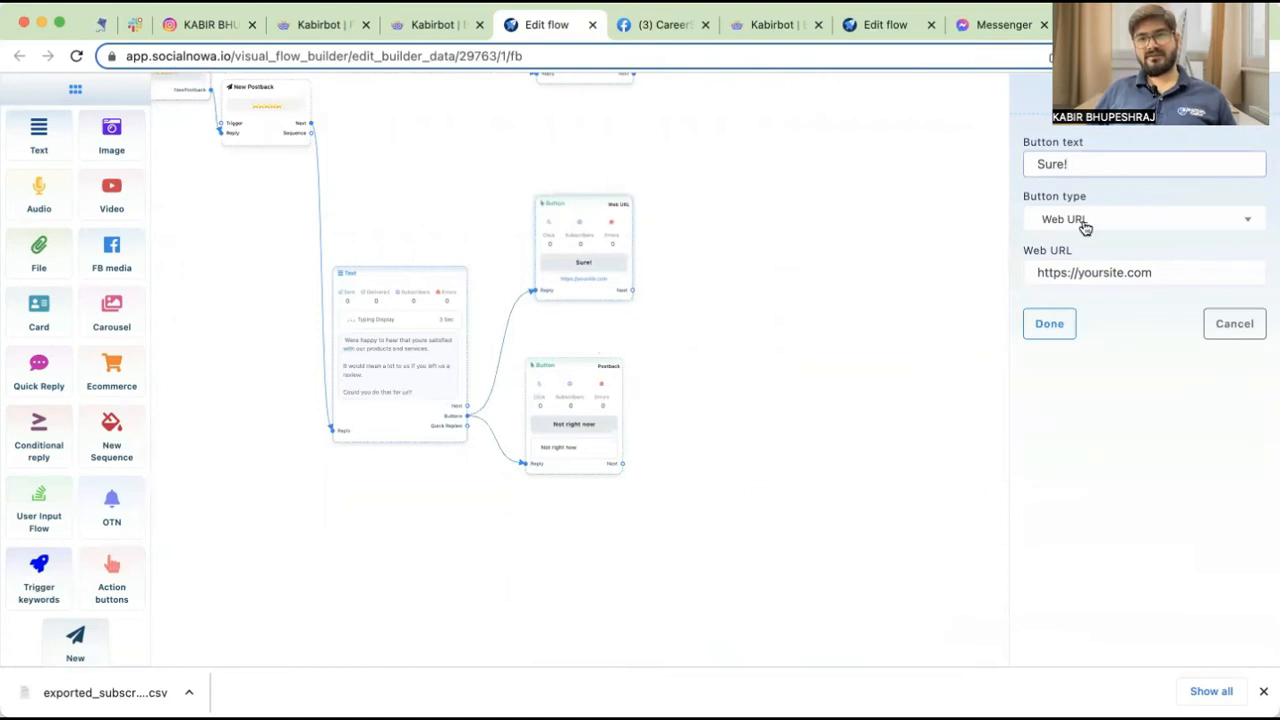
left_click(1049, 334)
left_click(590, 403)
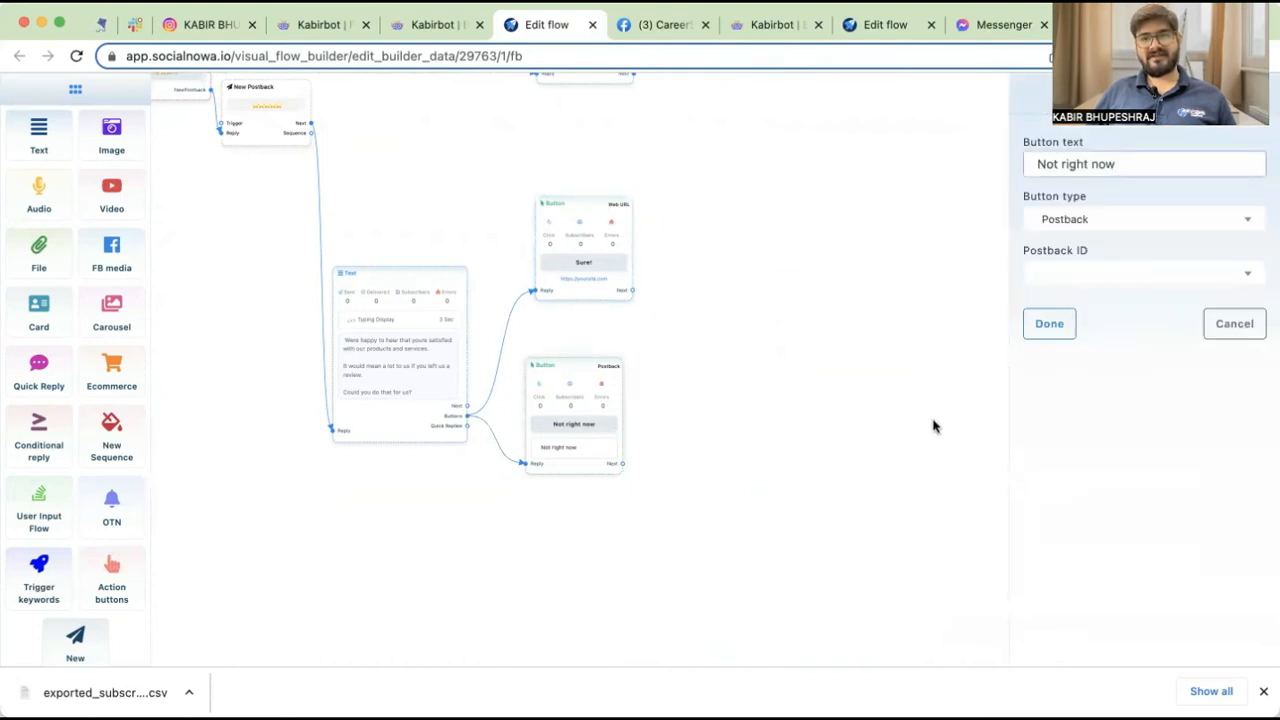
left_click(1114, 285)
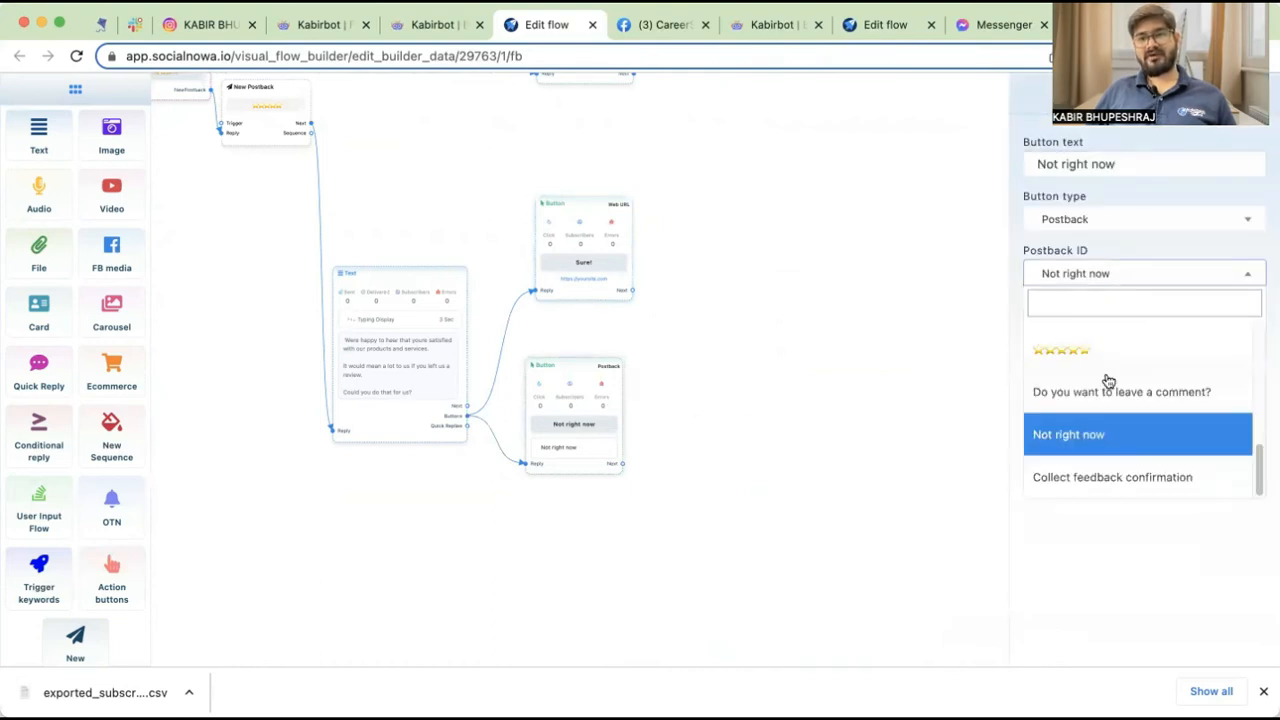
left_click(1108, 445)
left_click(1049, 324)
- Save the flow template and look over the star-rating branches and overall layout
scroll(666, 420, "right", 4)
scroll(666, 420, "down", 2)
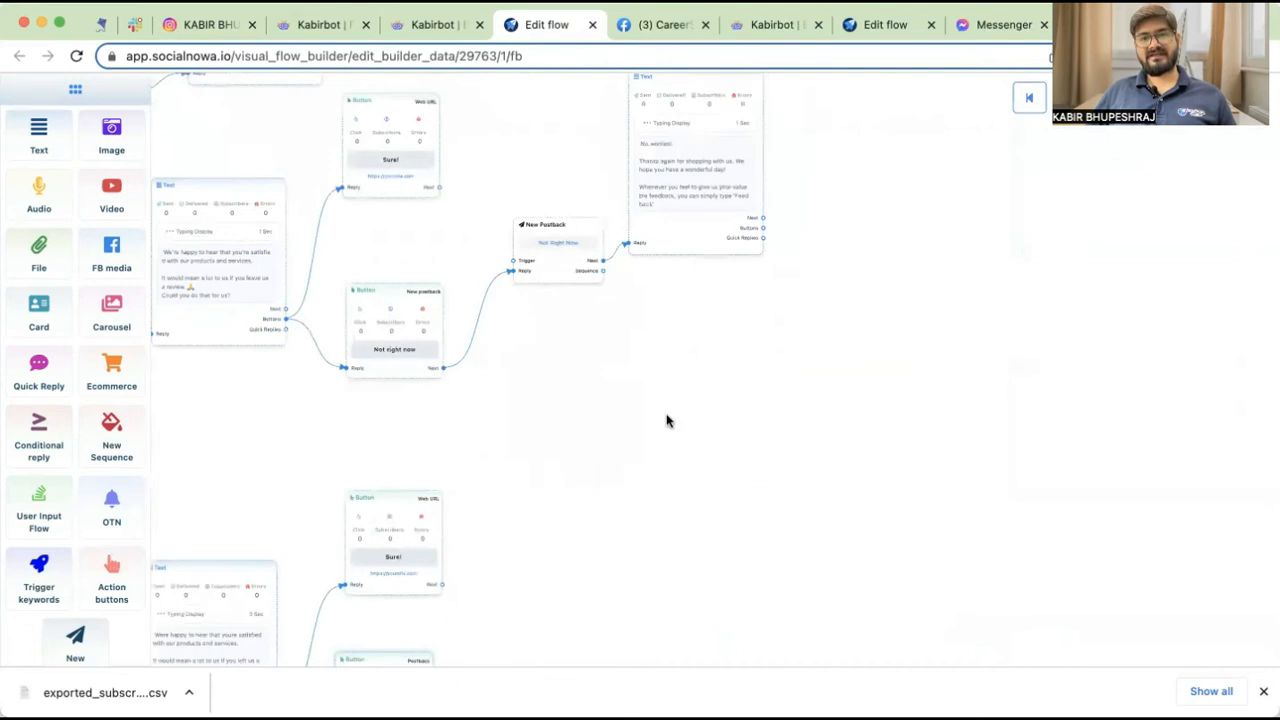
left_click_drag(722, 382, 727, 469)
left_click_drag(701, 615, 785, 417)
left_click_drag(742, 356, 551, 288)
left_click_drag(634, 403, 720, 551)
left_click_drag(767, 444, 811, 437)
scroll(829, 430, "down", 10)
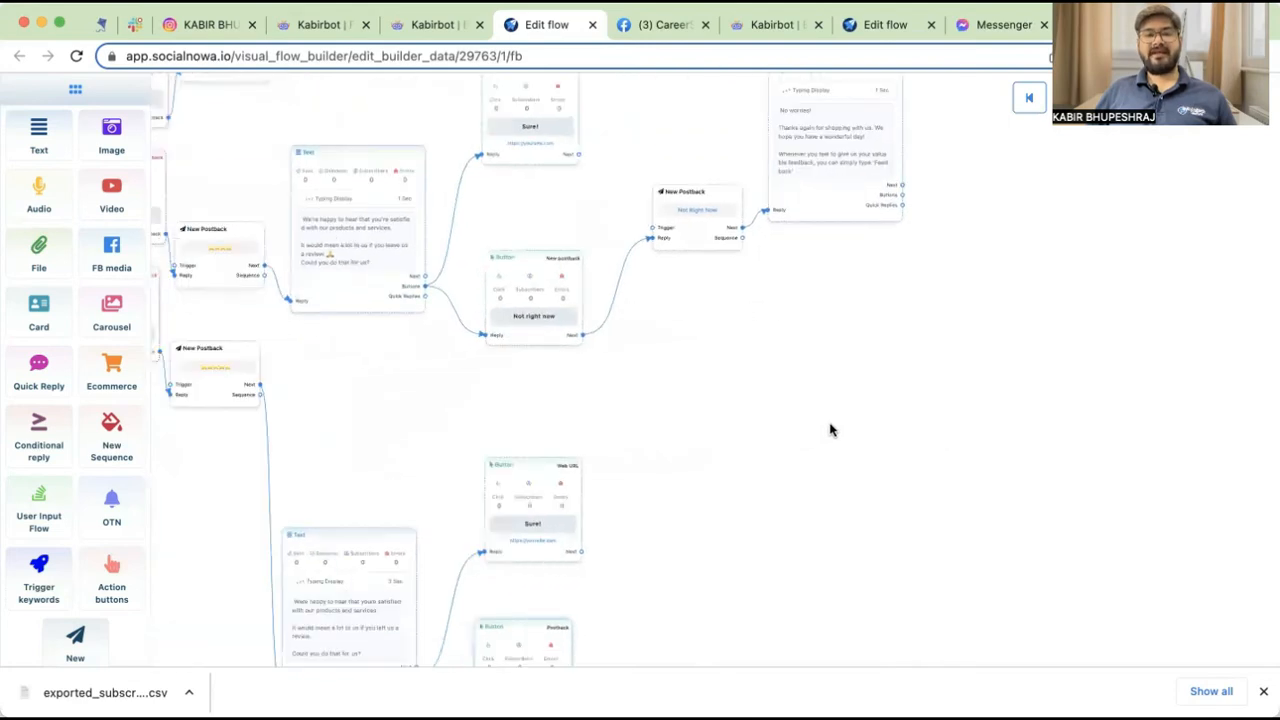
scroll(829, 430, "up", 2)
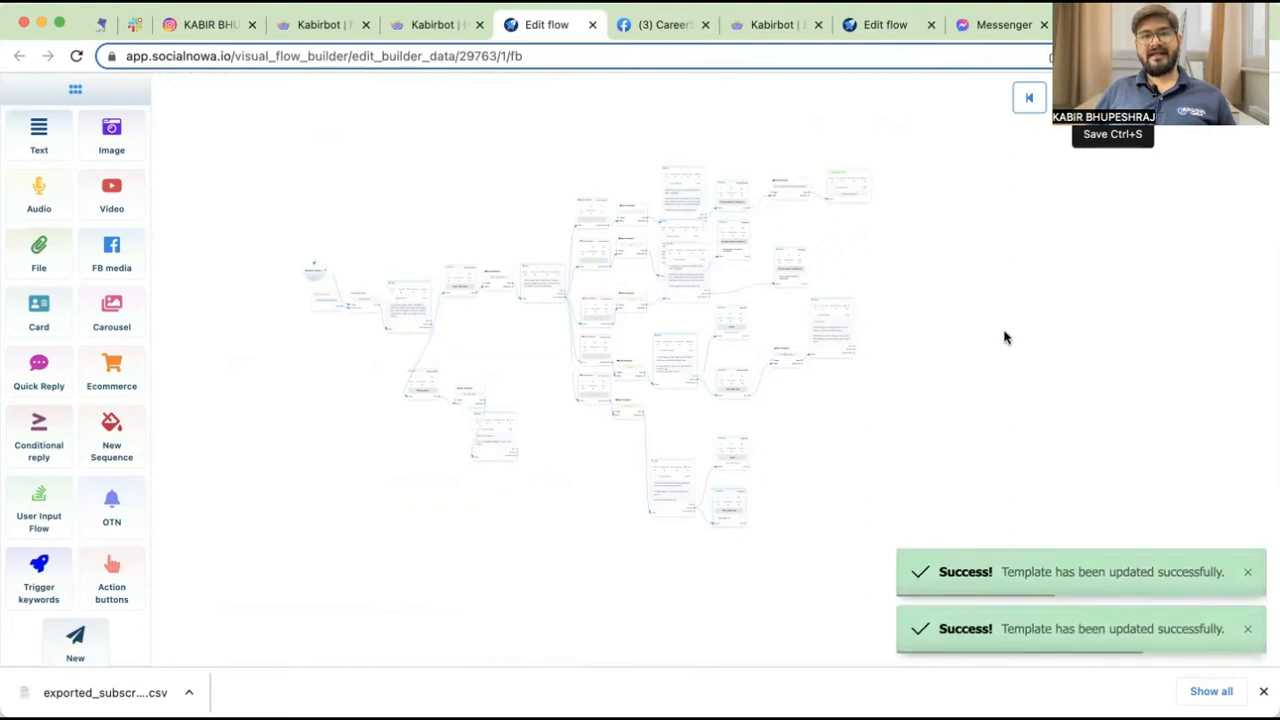
scroll(957, 351, "up", 5)
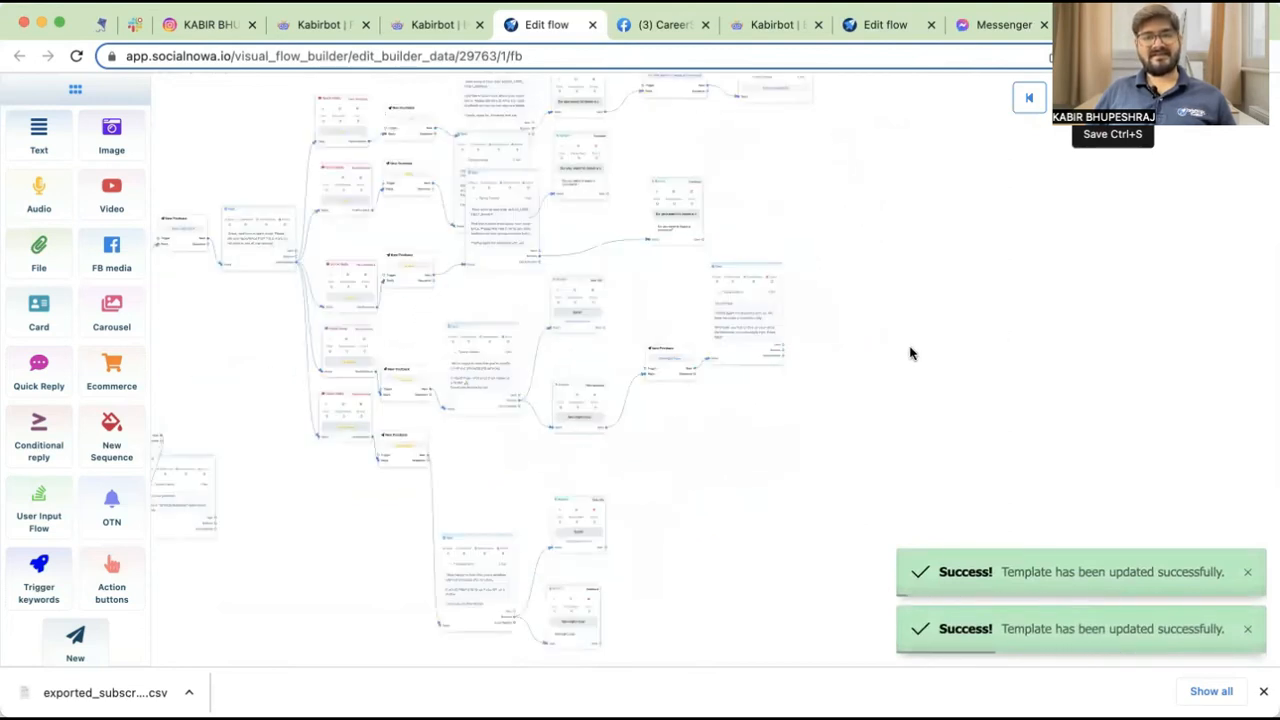
scroll(1110, 410, "up", 5)
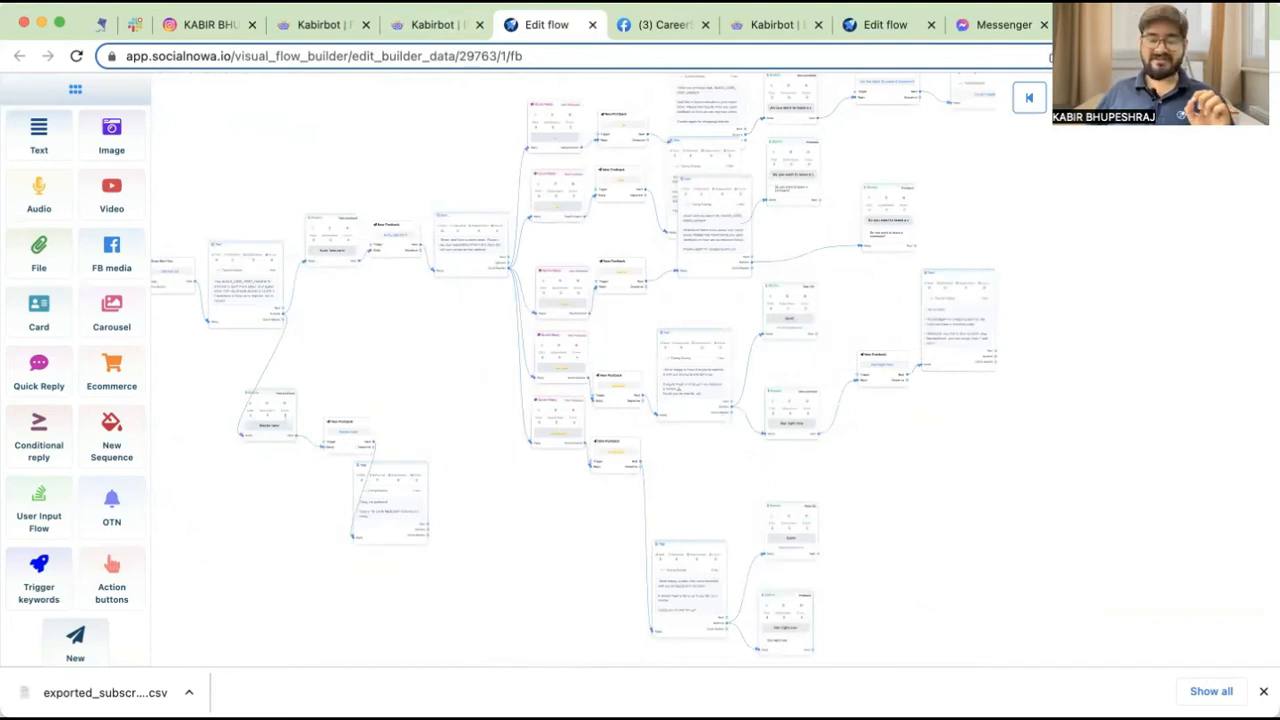
- Switch to the browser window with the careersetting Google search, open Google Business Profile Manager and look through the Career Setting dashboard
left_click(382, 2)
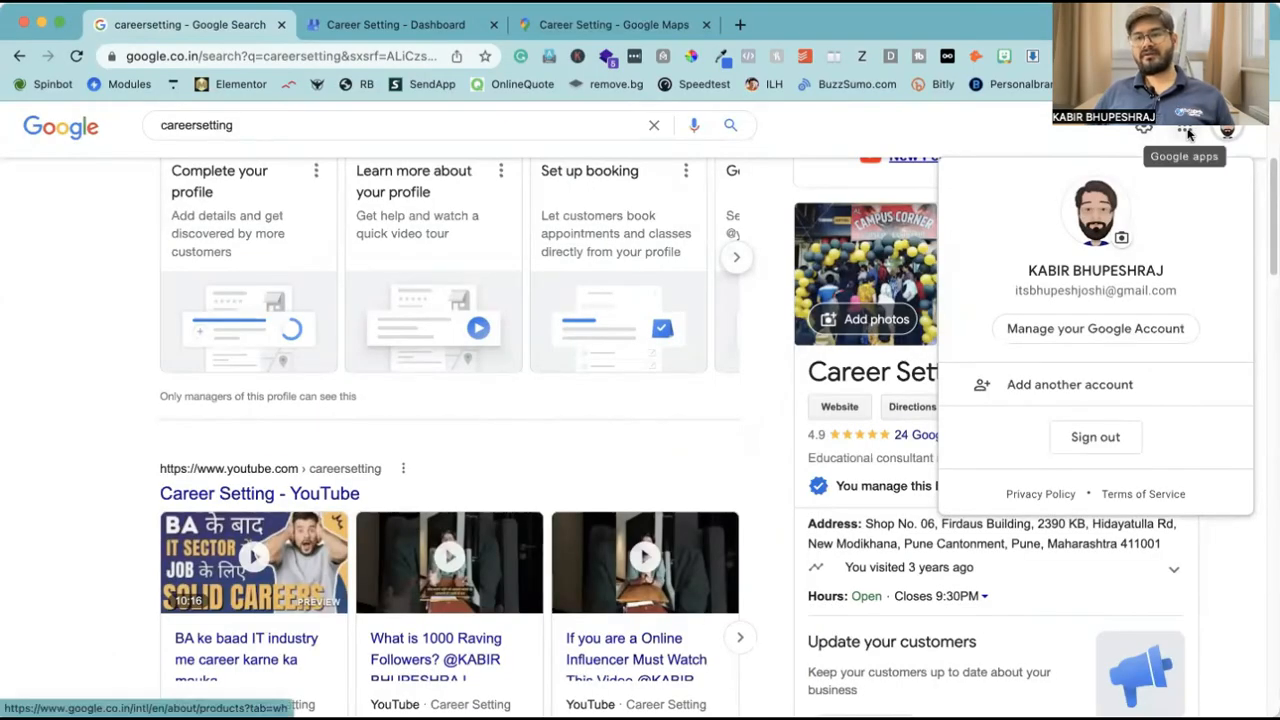
left_click(1186, 131)
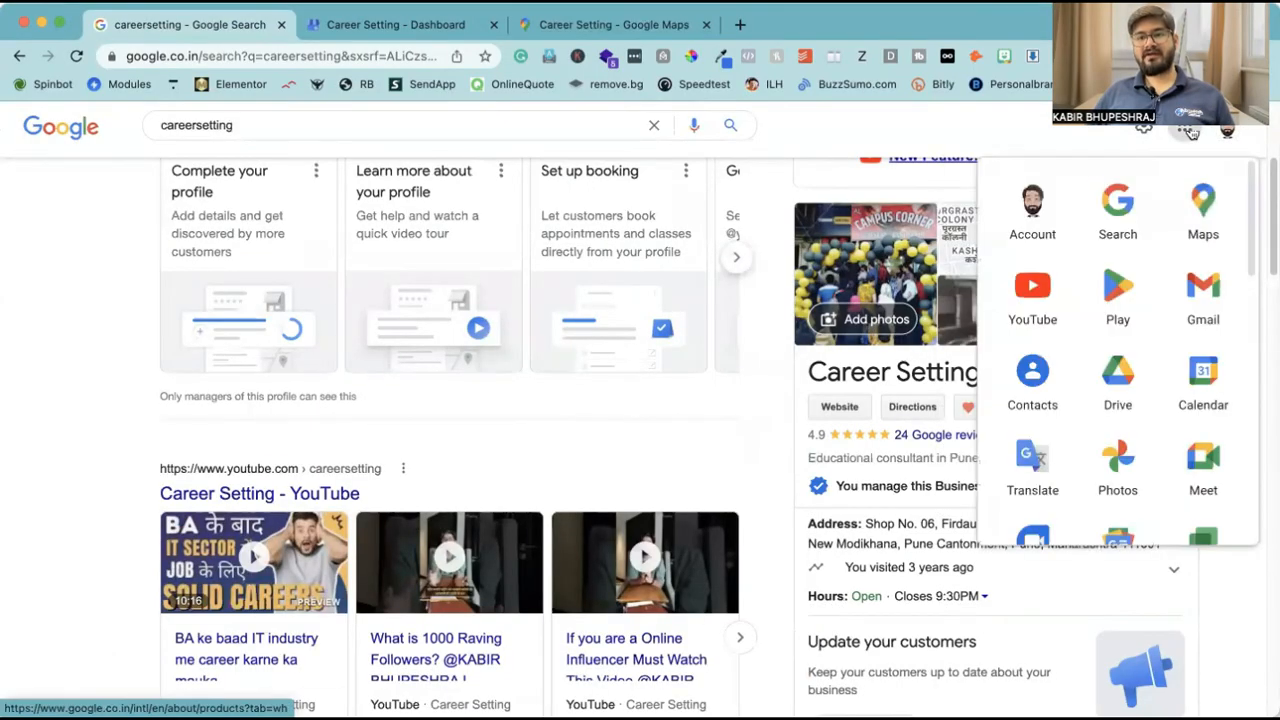
scroll(1152, 380, "down", 2)
scroll(1153, 385, "down", 3)
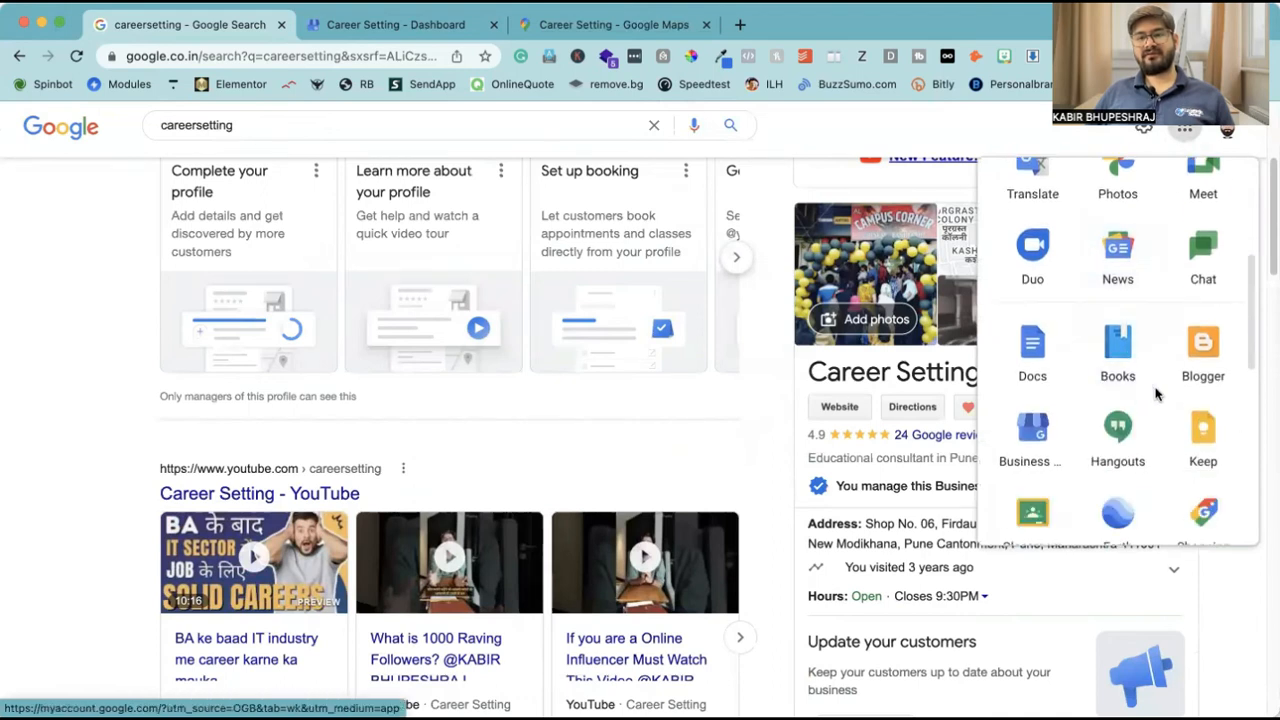
scroll(1155, 395, "up", 5)
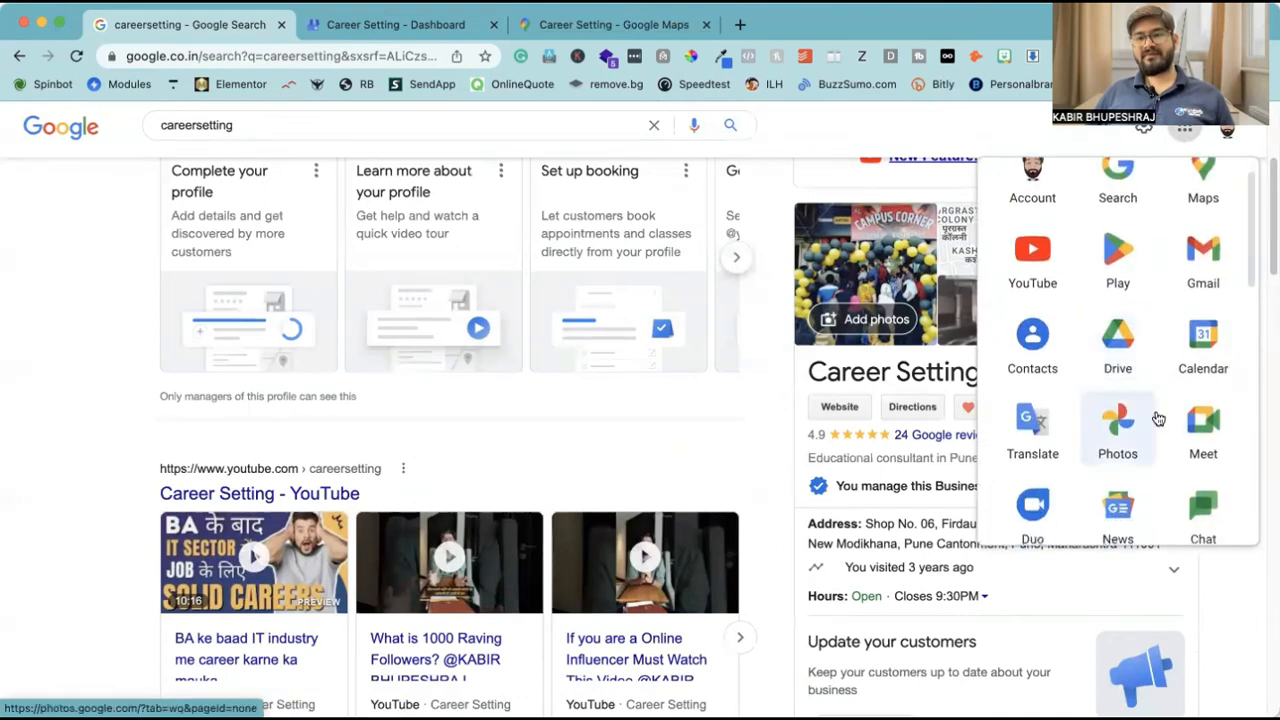
scroll(1158, 418, "down", 5)
left_click(1044, 412)
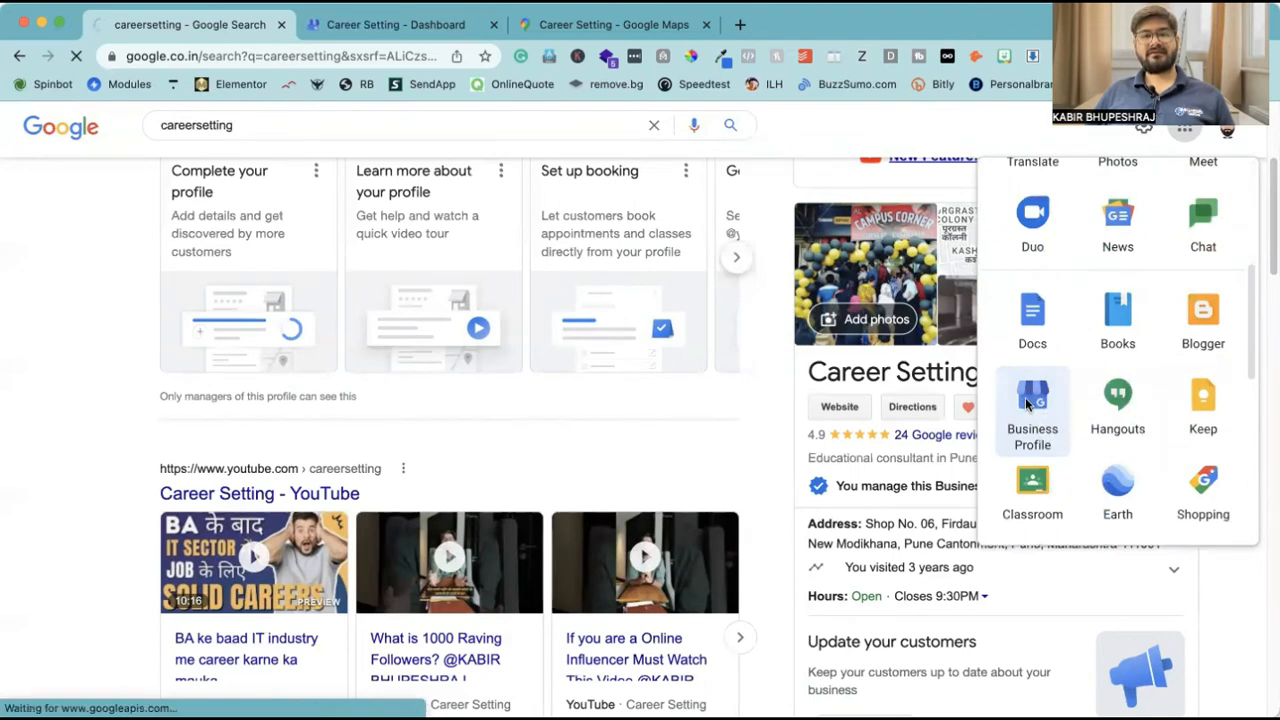
scroll(567, 435, "down", 1)
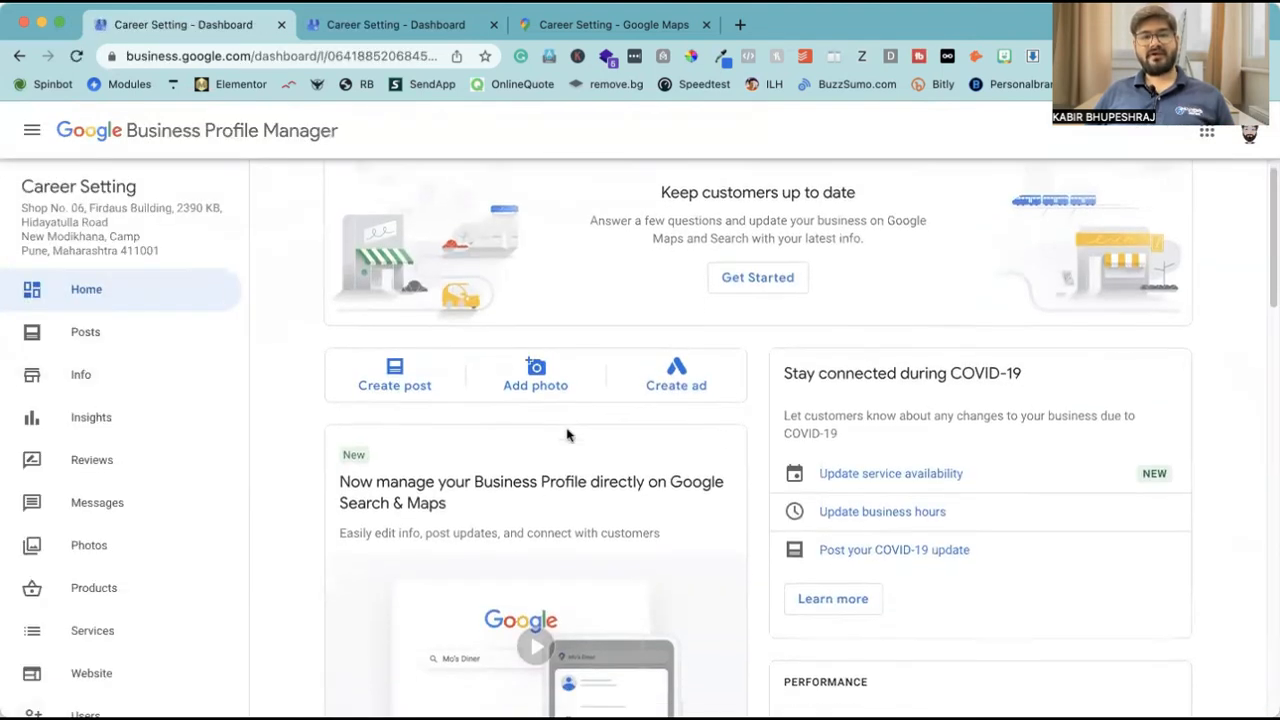
scroll(567, 435, "down", 8)
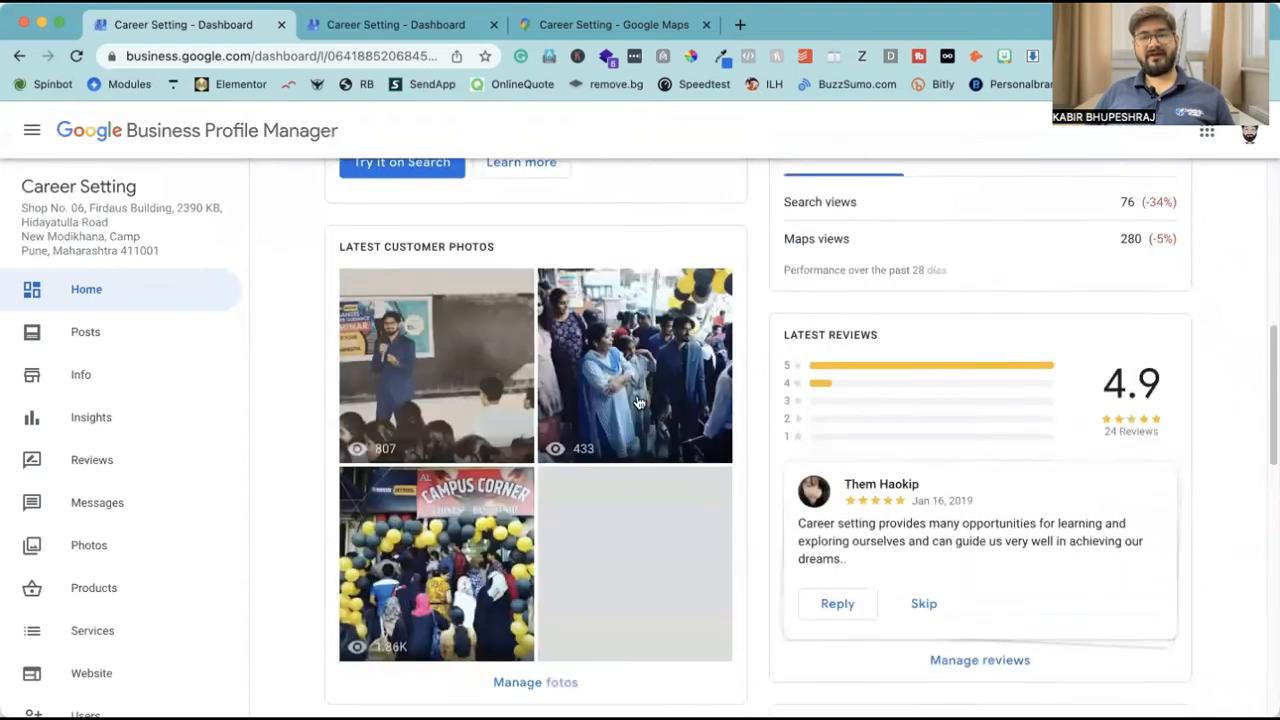
scroll(637, 402, "up", 8)
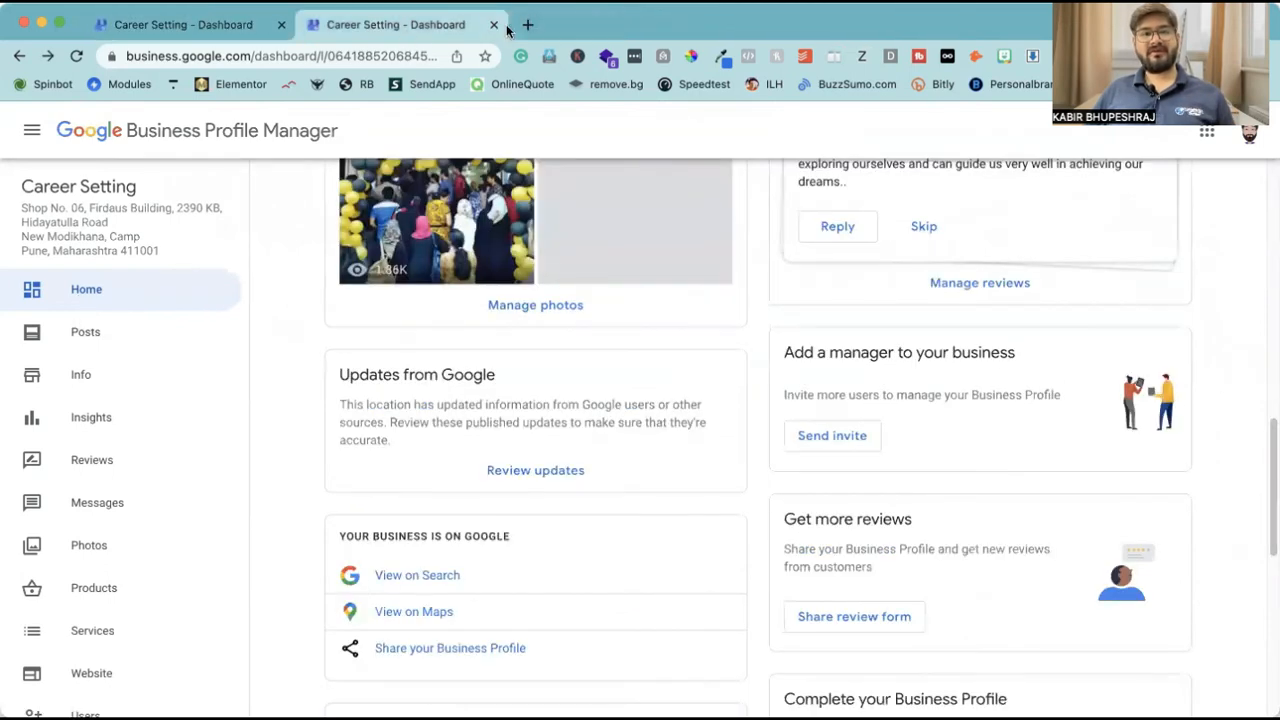
- Search Google for "careersetting" in a new browser tab and look through the results and business profile
left_click(527, 25)
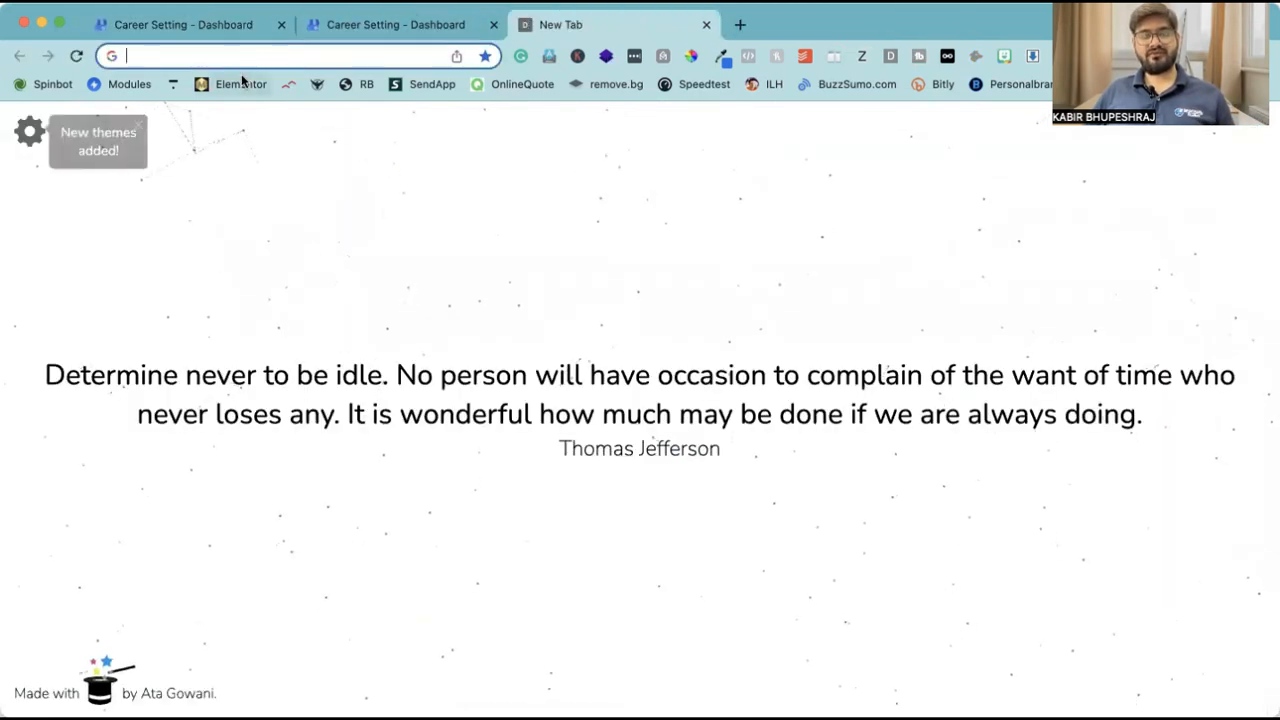
type("carre")
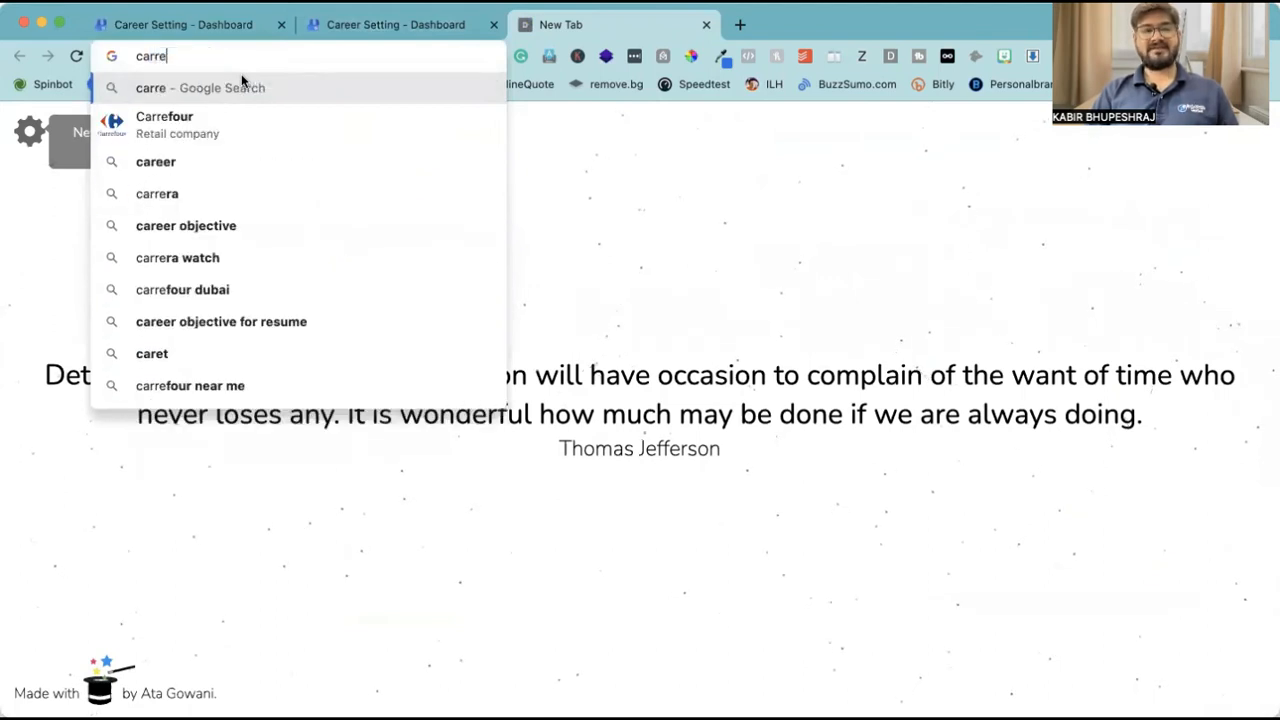
key("BackSpace")
key("BackSpace")
type("eer")
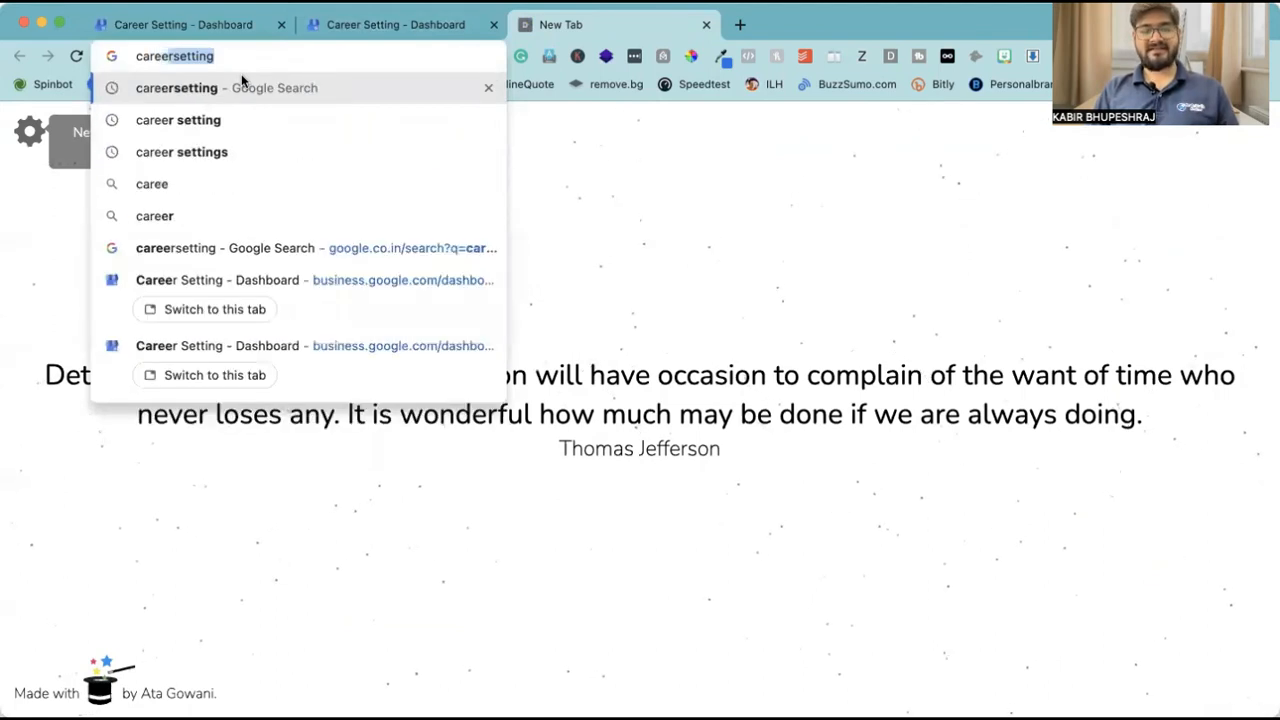
key("BackSpace")
key("BackSpace")
type("setting")
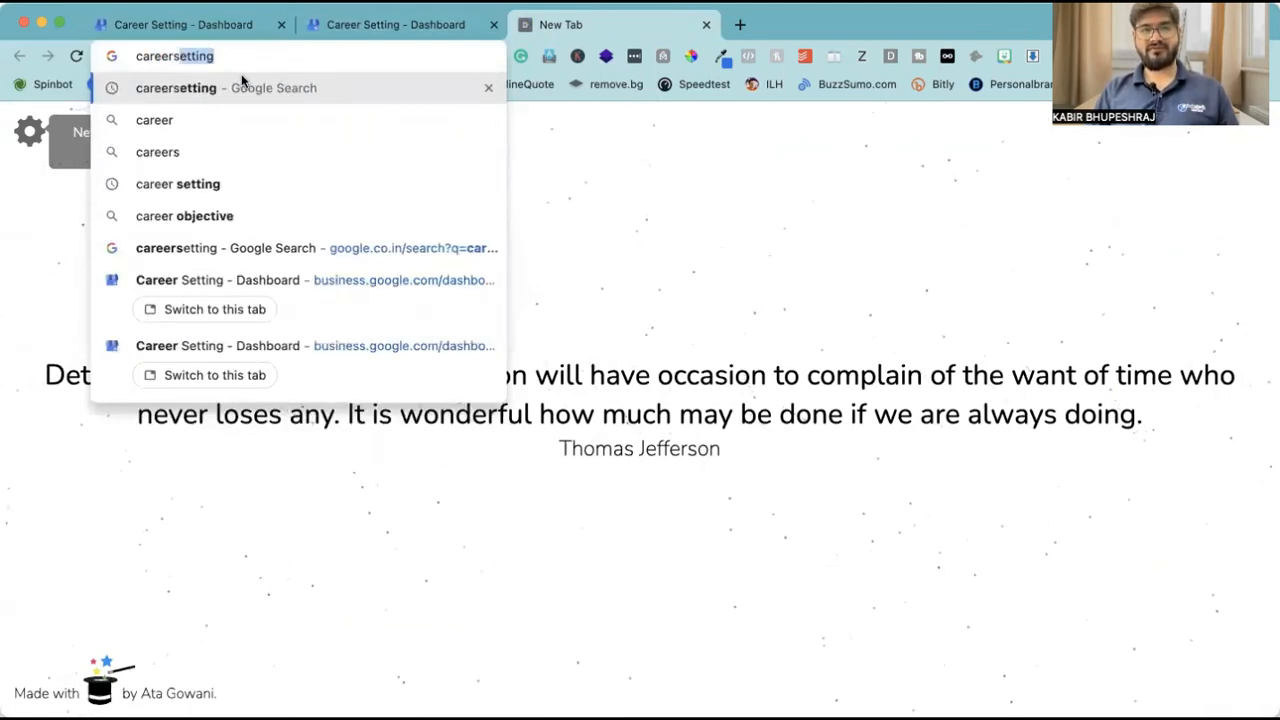
key("Return")
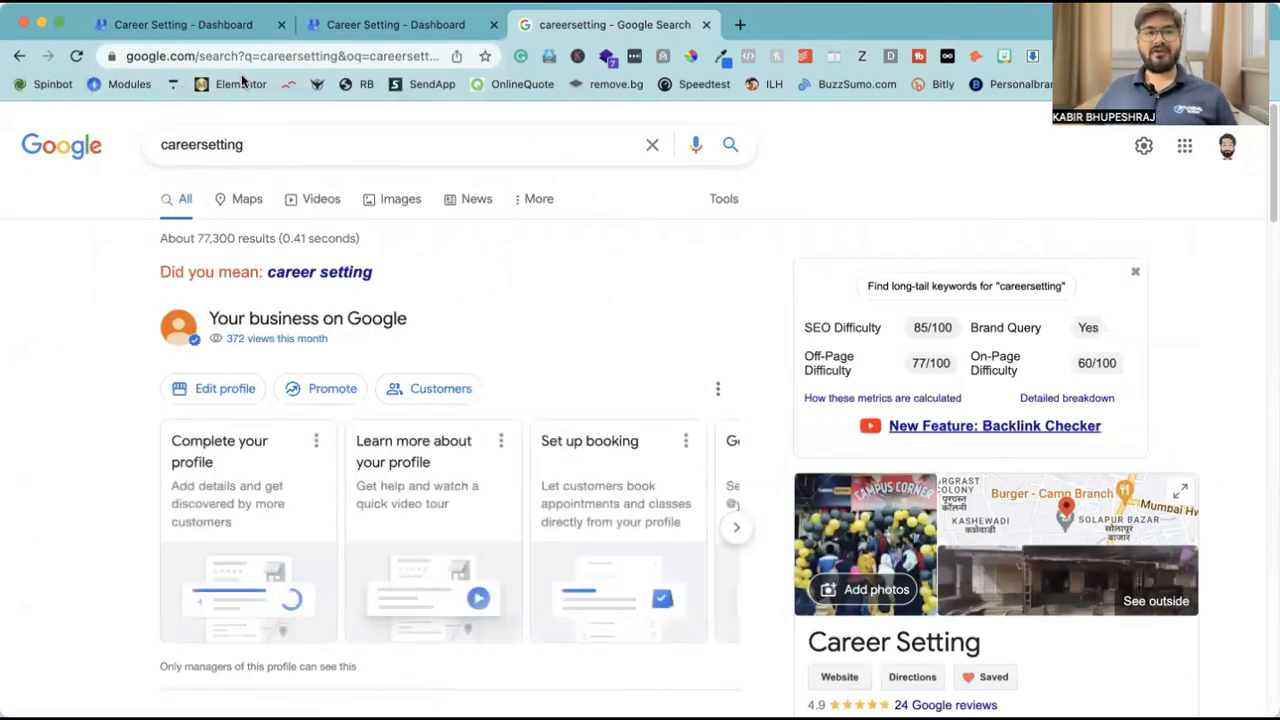
scroll(455, 441, "down", 4)
scroll(455, 441, "down", 8)
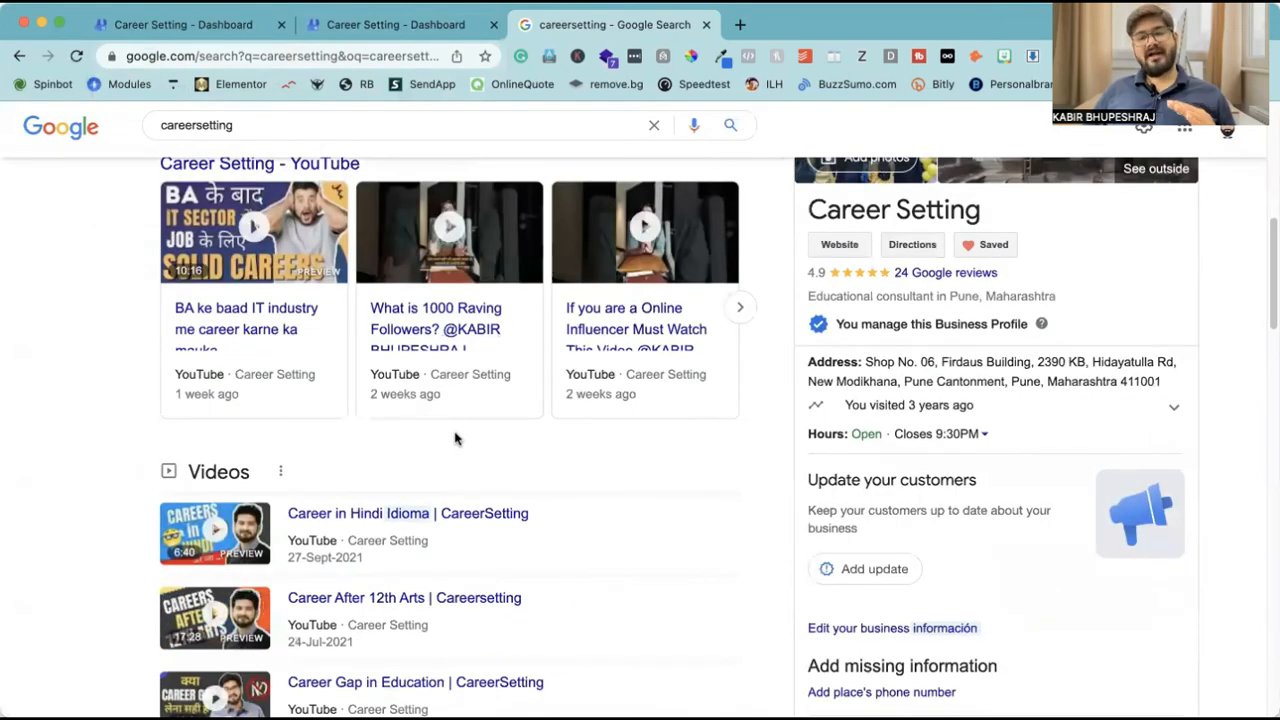
scroll(455, 439, "up", 12)
scroll(455, 441, "down", 12)
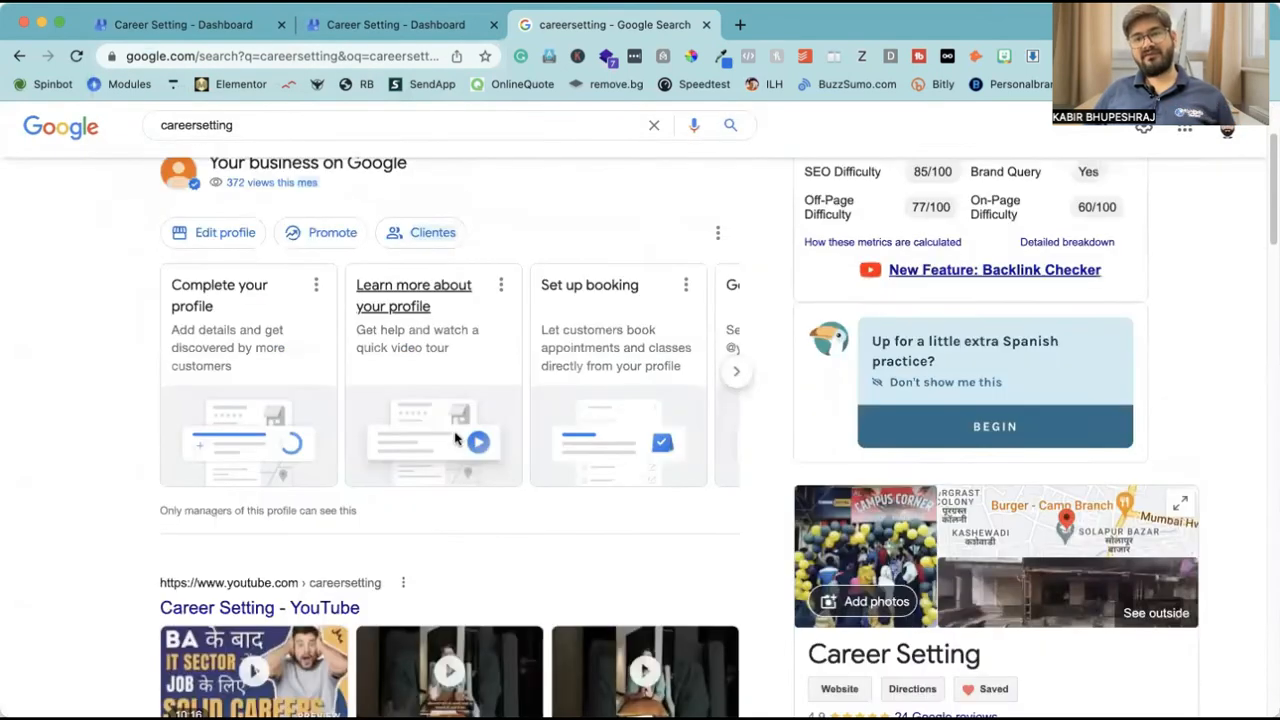
scroll(455, 439, "up", 12)
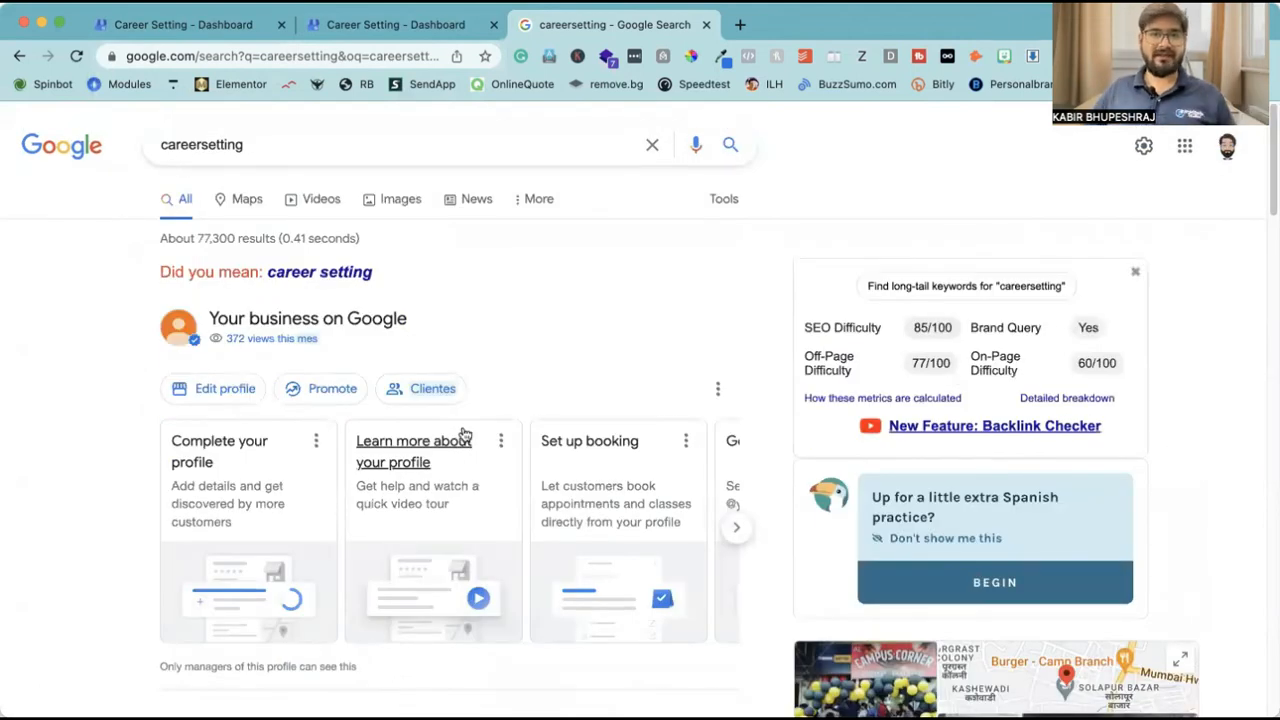
- Copy the Share your Business Profile link from the Career Setting dashboard and open it in a new browser tab
left_click(394, 25)
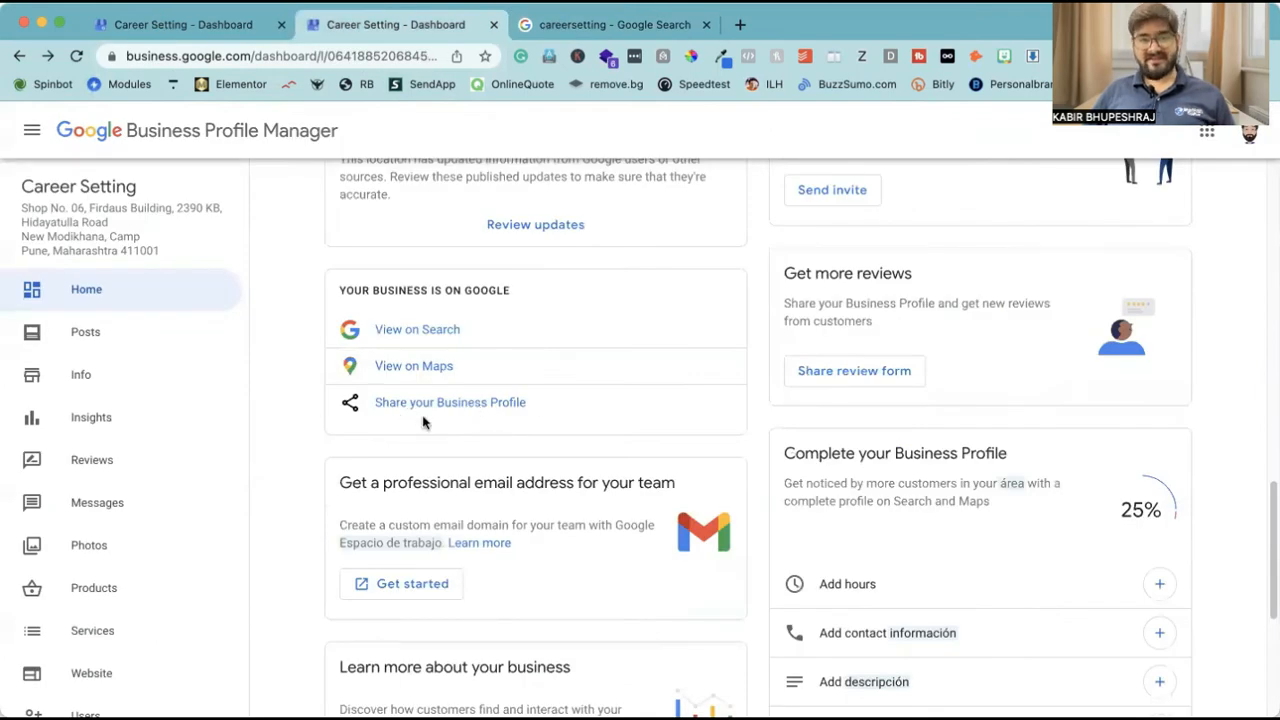
left_click(493, 404)
left_click(620, 388)
left_click(740, 24)
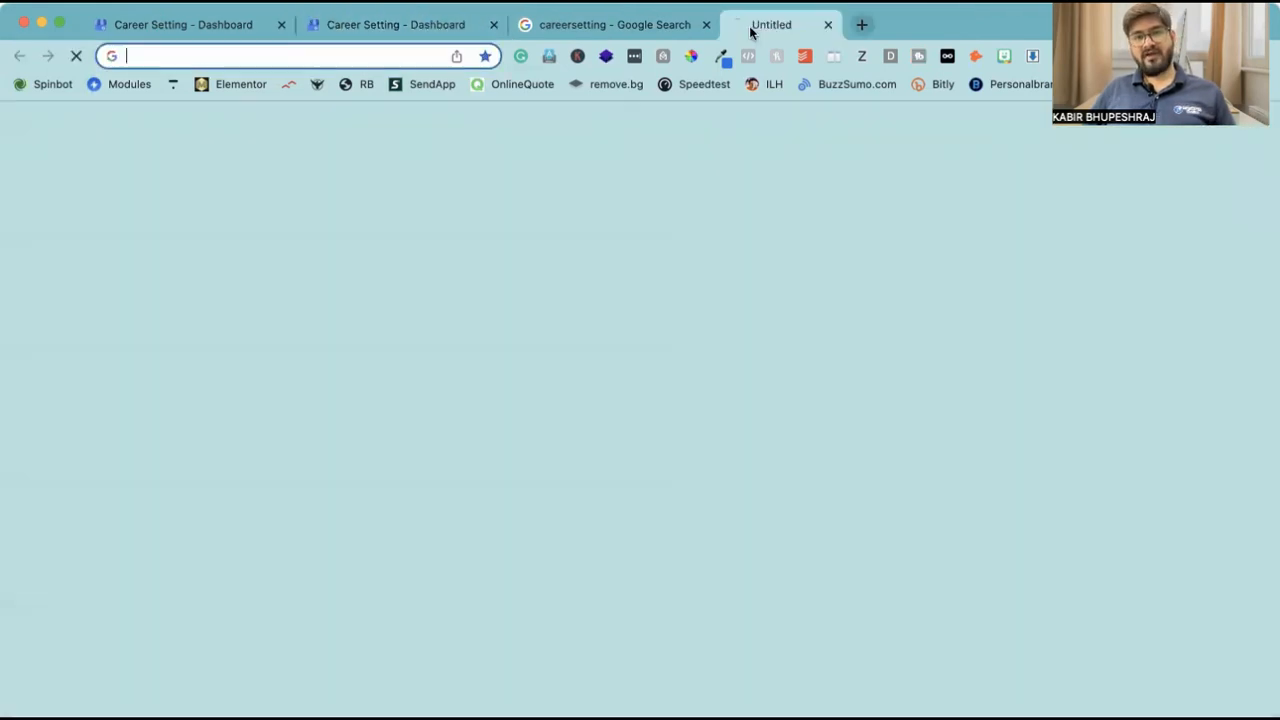
type("https://g.page/r/CQ5IWvnVYysTEAE")
key("Return")
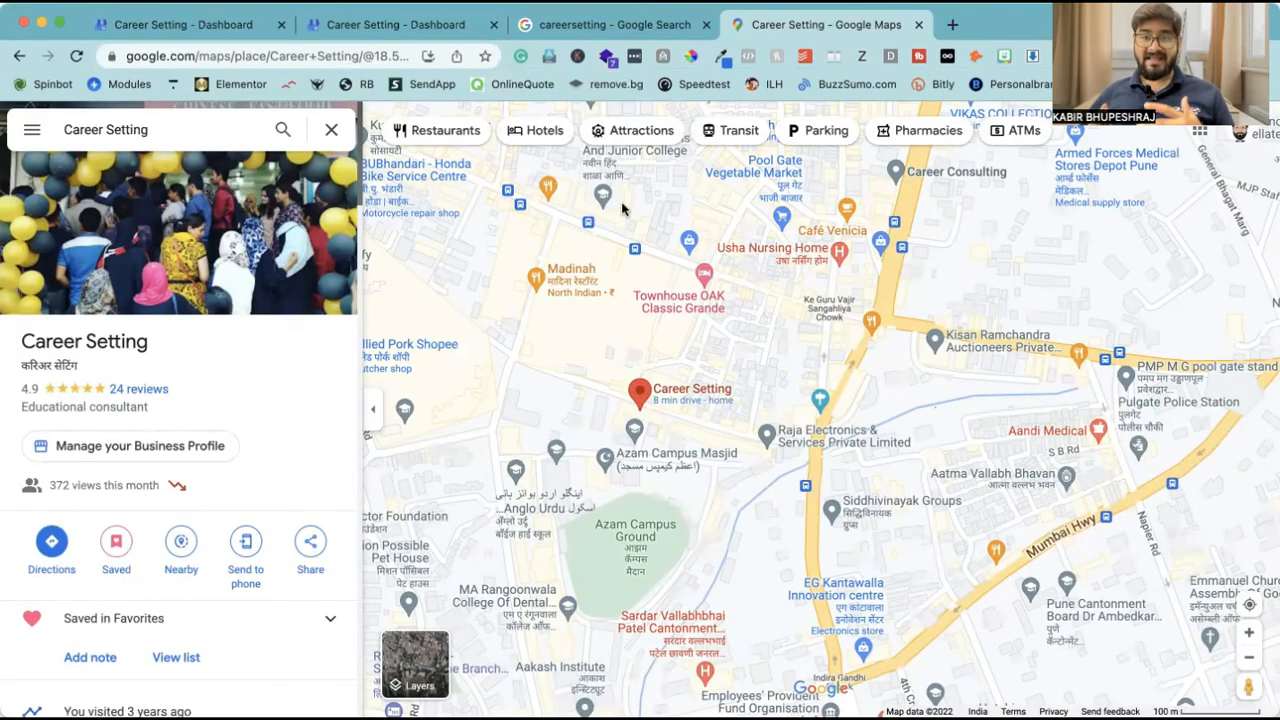
- Look for the Get more reviews section on the Career Setting dashboard and close the Share Business Profile dialog
left_click(225, 29)
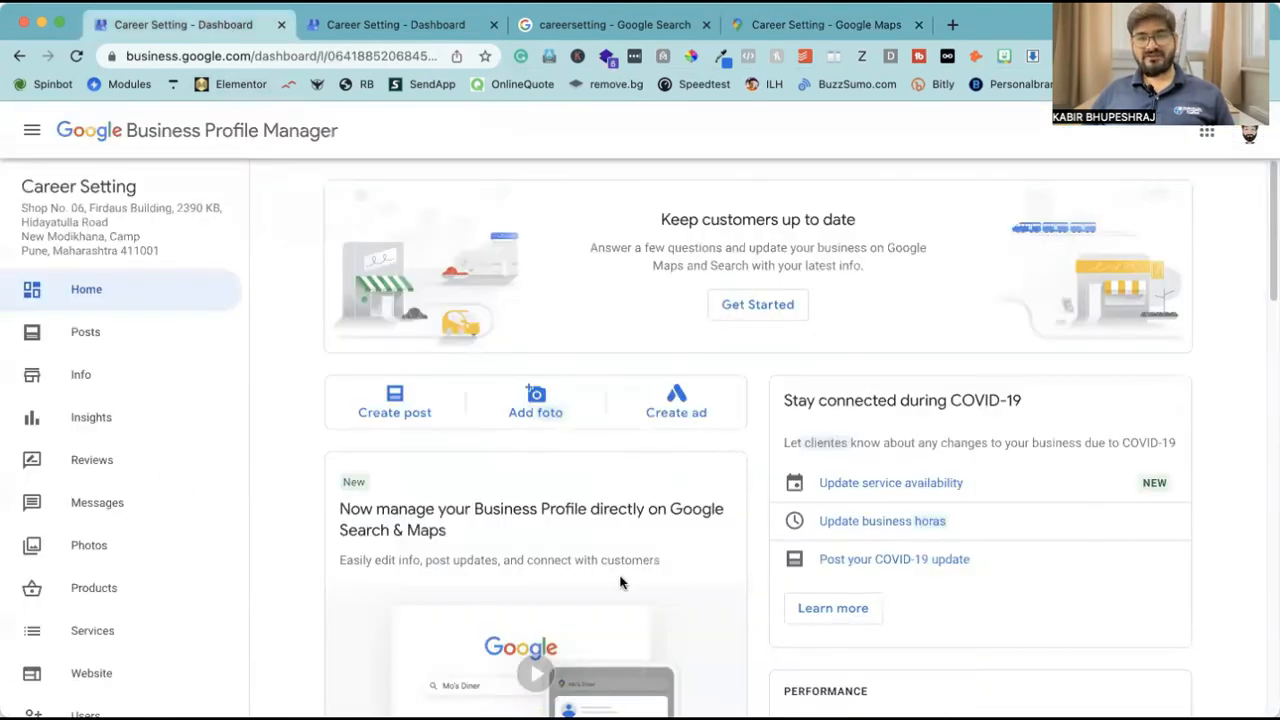
scroll(581, 541, "down", 10)
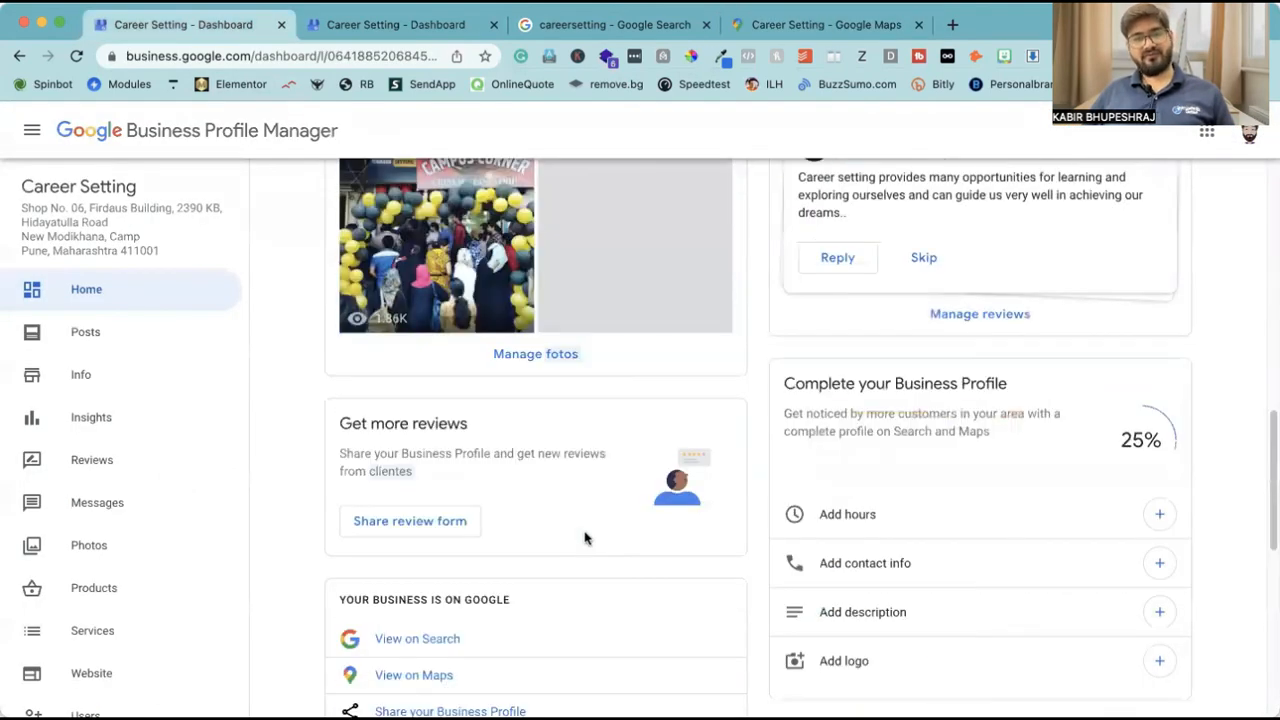
left_click(399, 38)
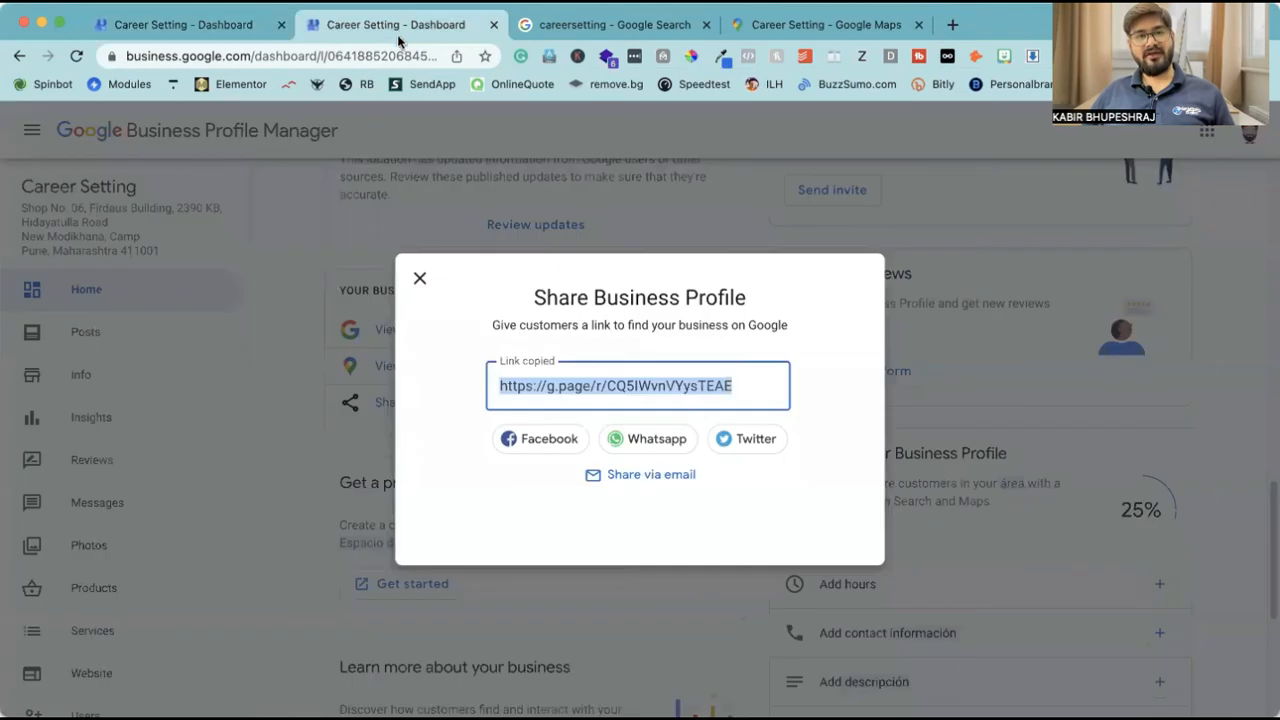
left_click(419, 279)
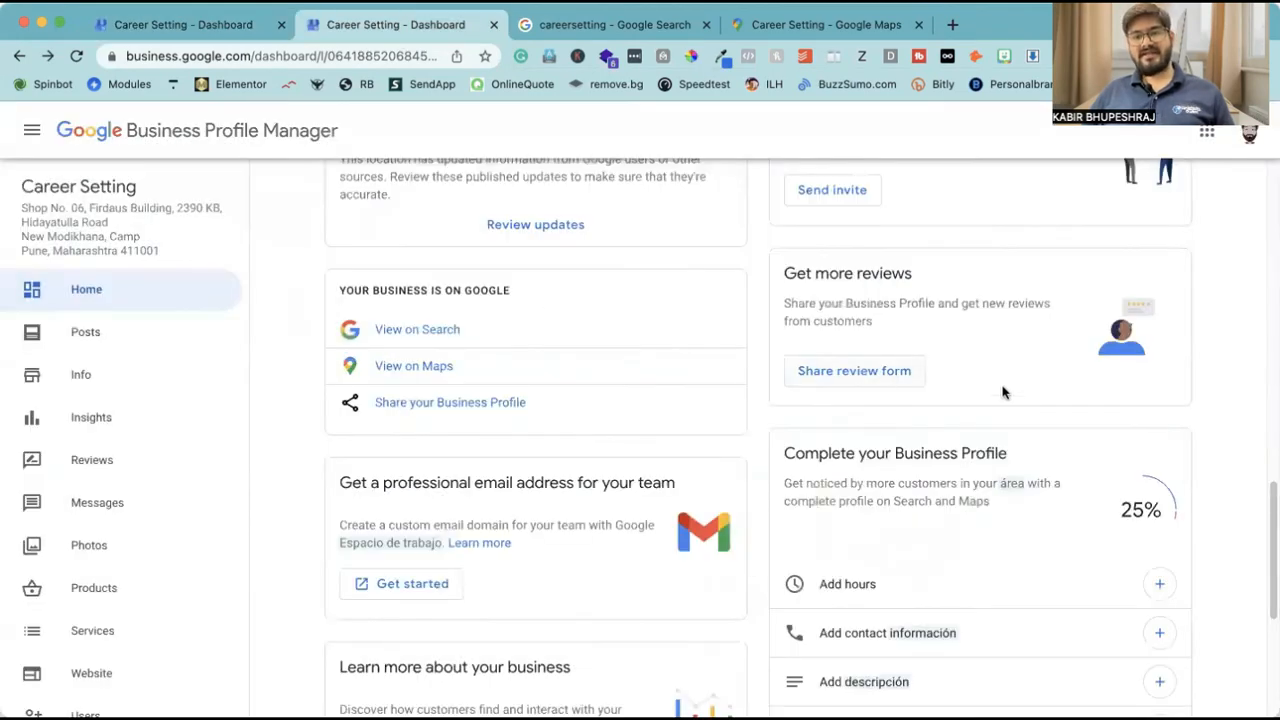
- Open the share review form under Get more reviews on the Career Setting dashboard and copy its review link
scroll(990, 400, "up", 2)
scroll(965, 420, "down", 1)
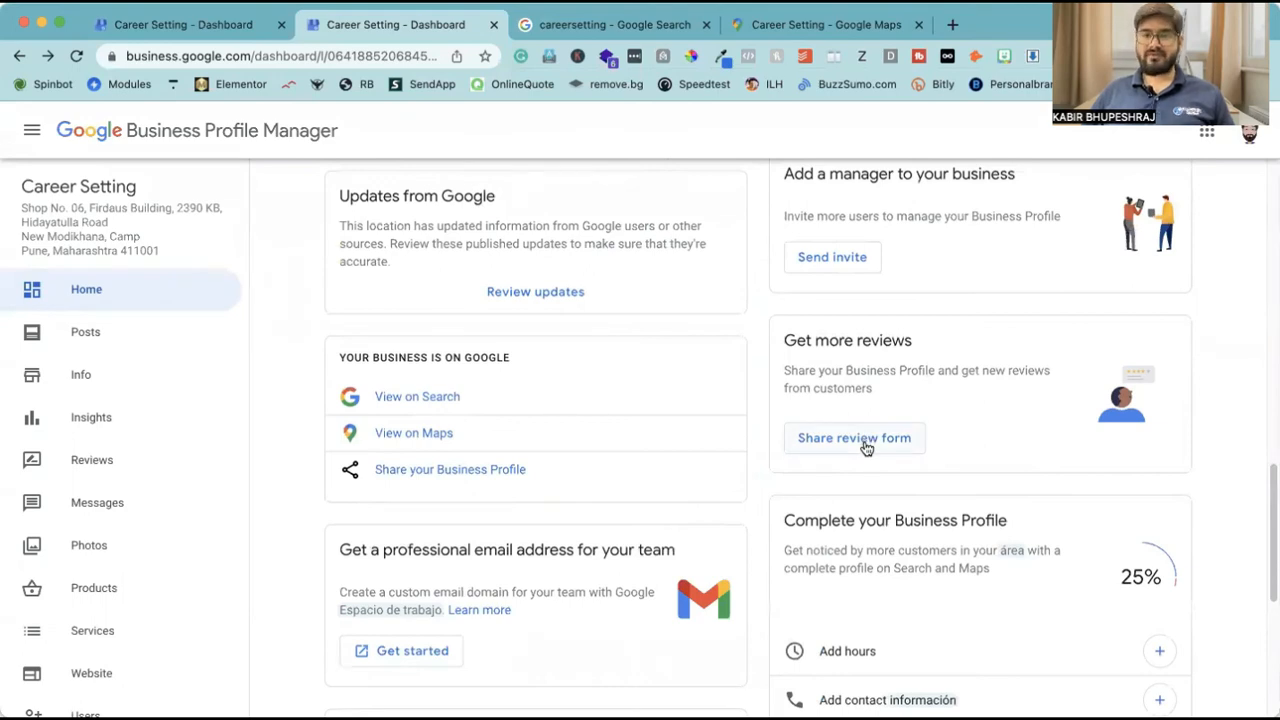
left_click(868, 445)
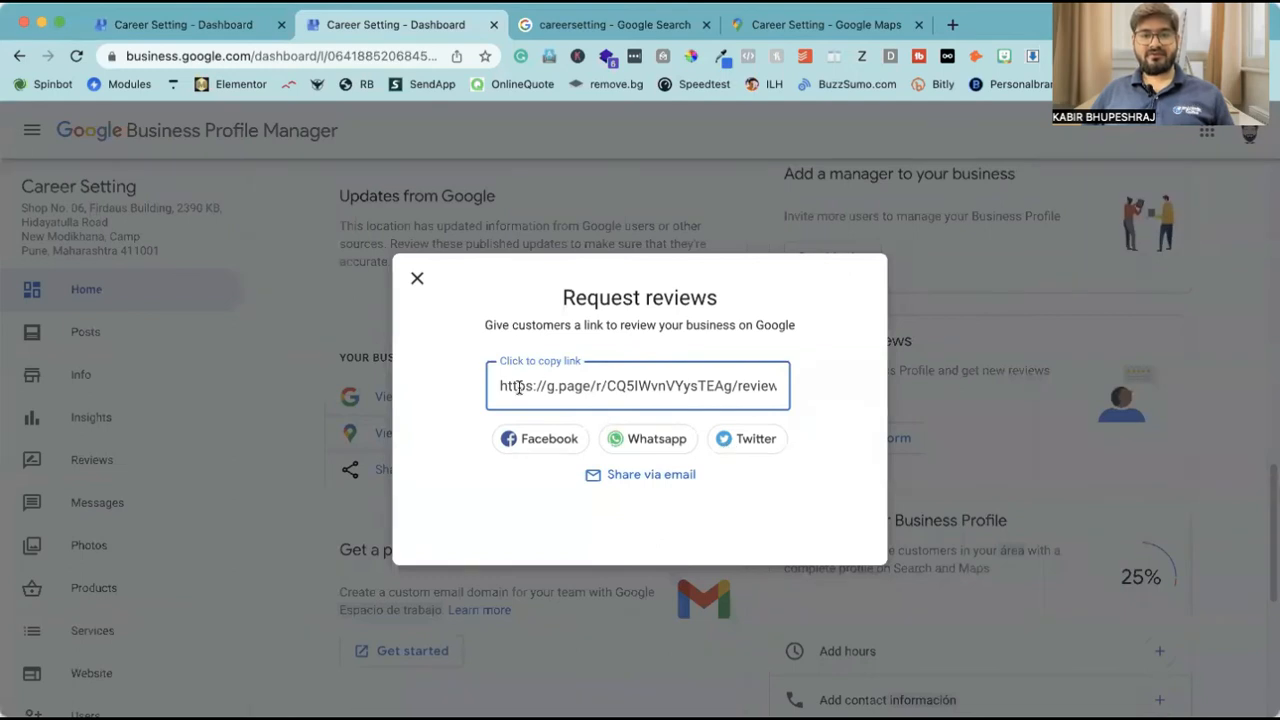
left_click_drag(502, 388, 808, 391)
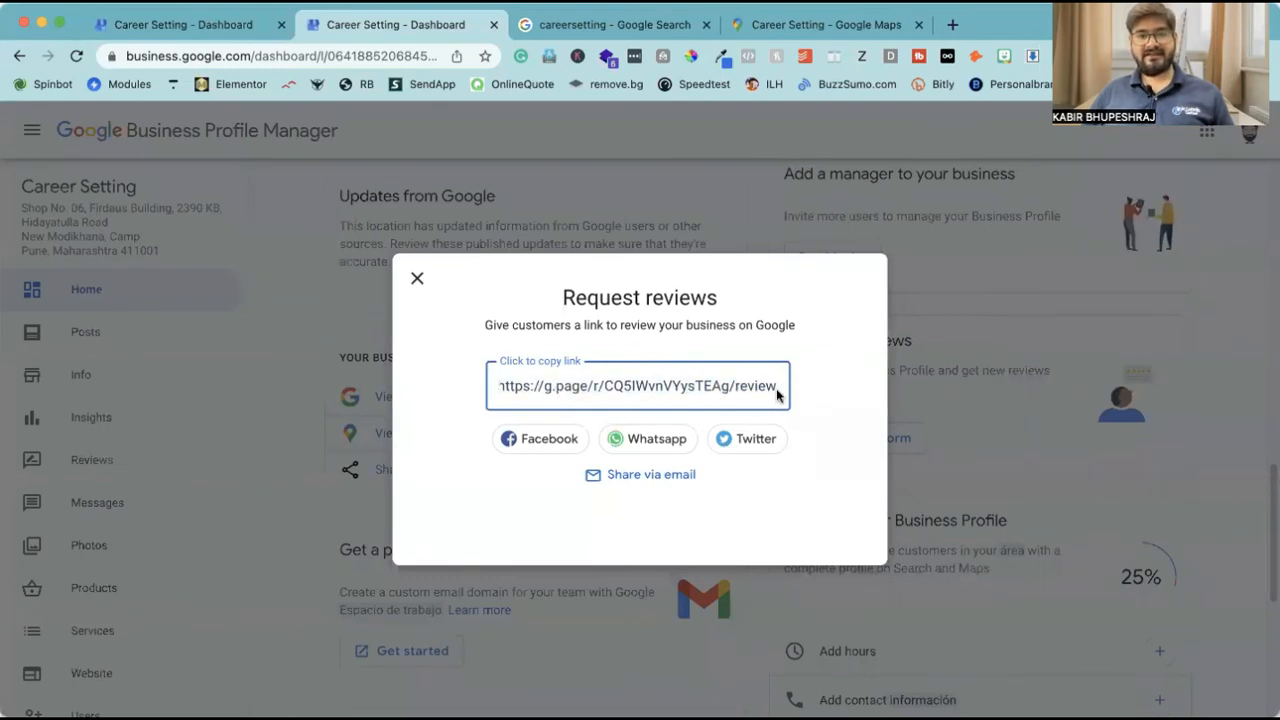
left_click(677, 391)
right_click(553, 388)
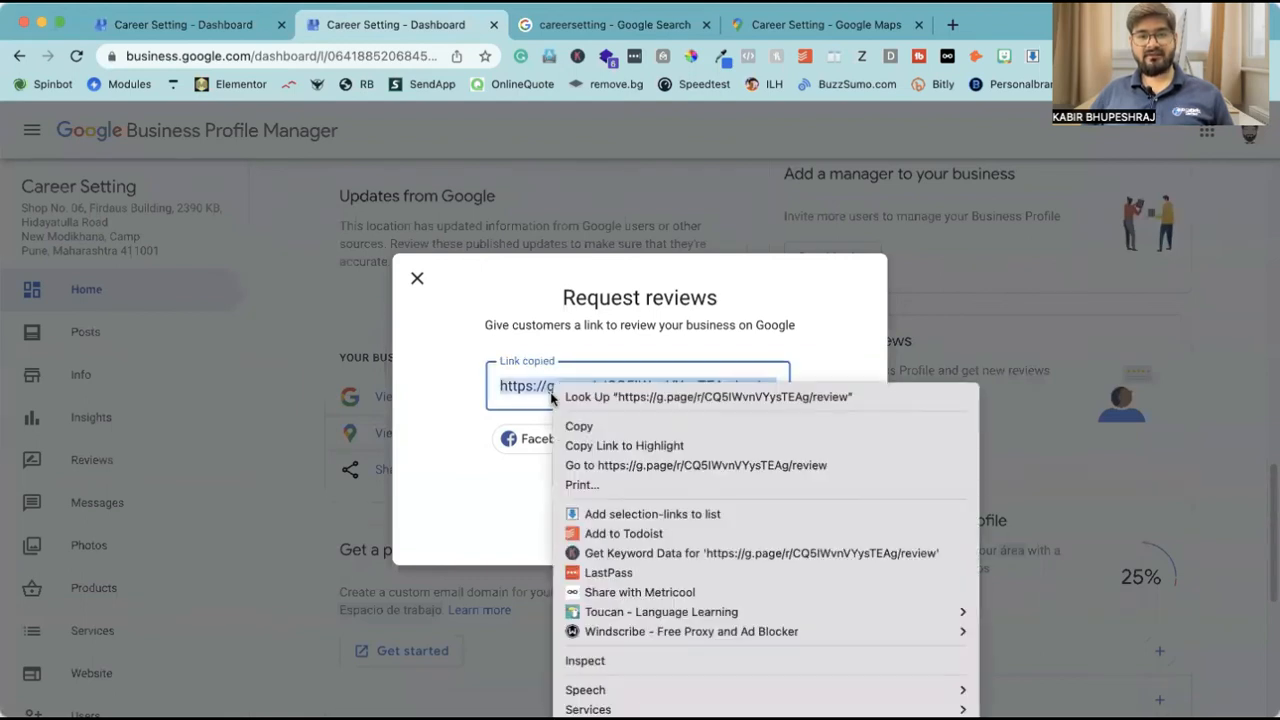
left_click(583, 429)
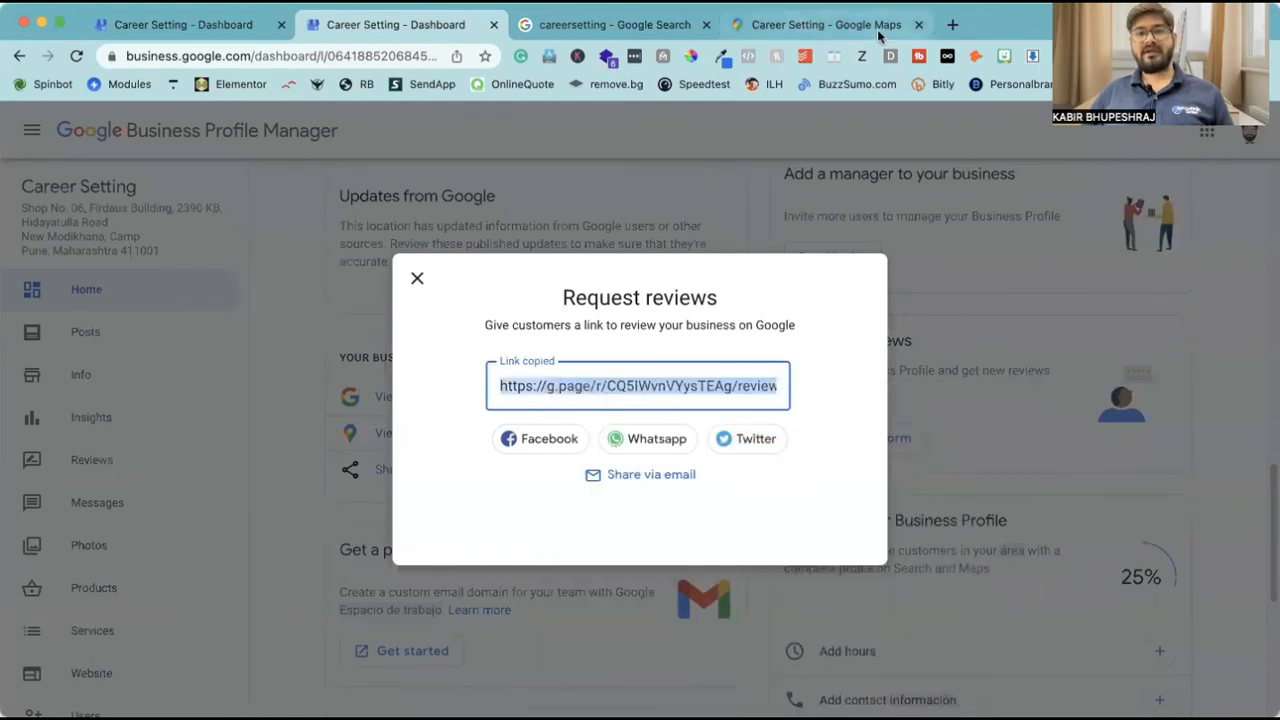
- Open the copied review link in a new browser tab to check the Career Setting review form, and cancel the form
left_click(954, 28)
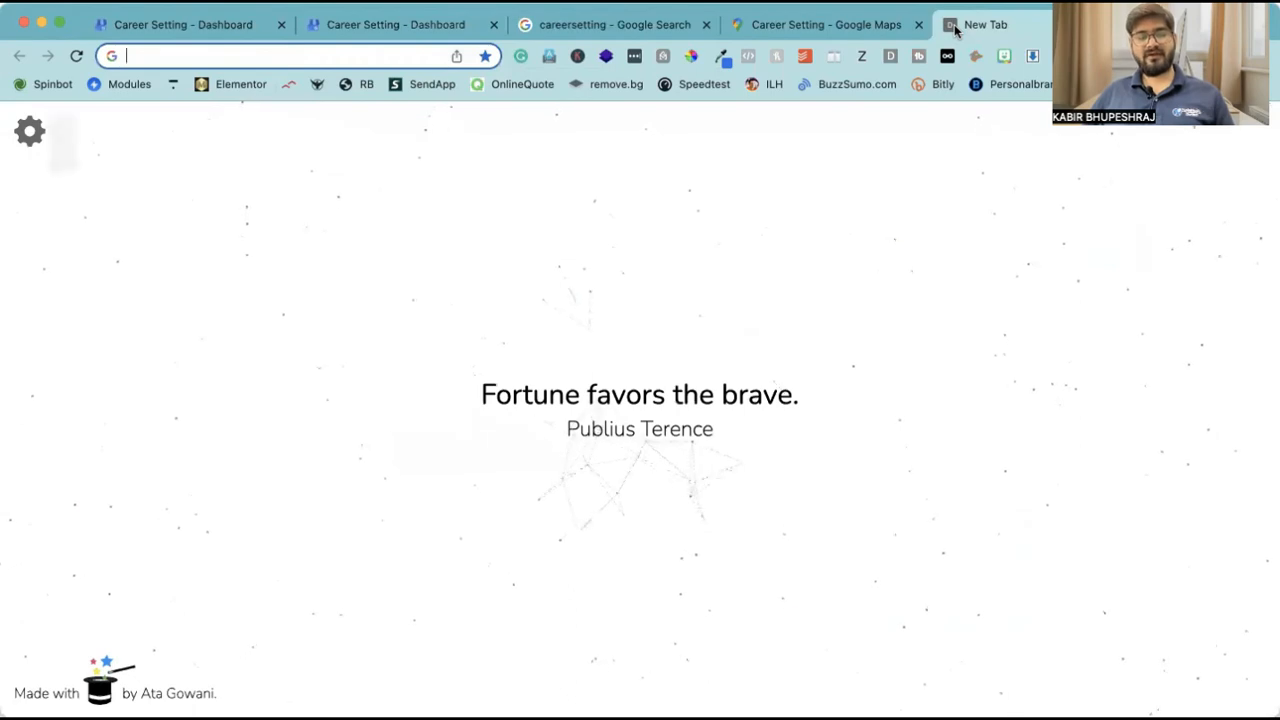
key("super+v")
key("Return")
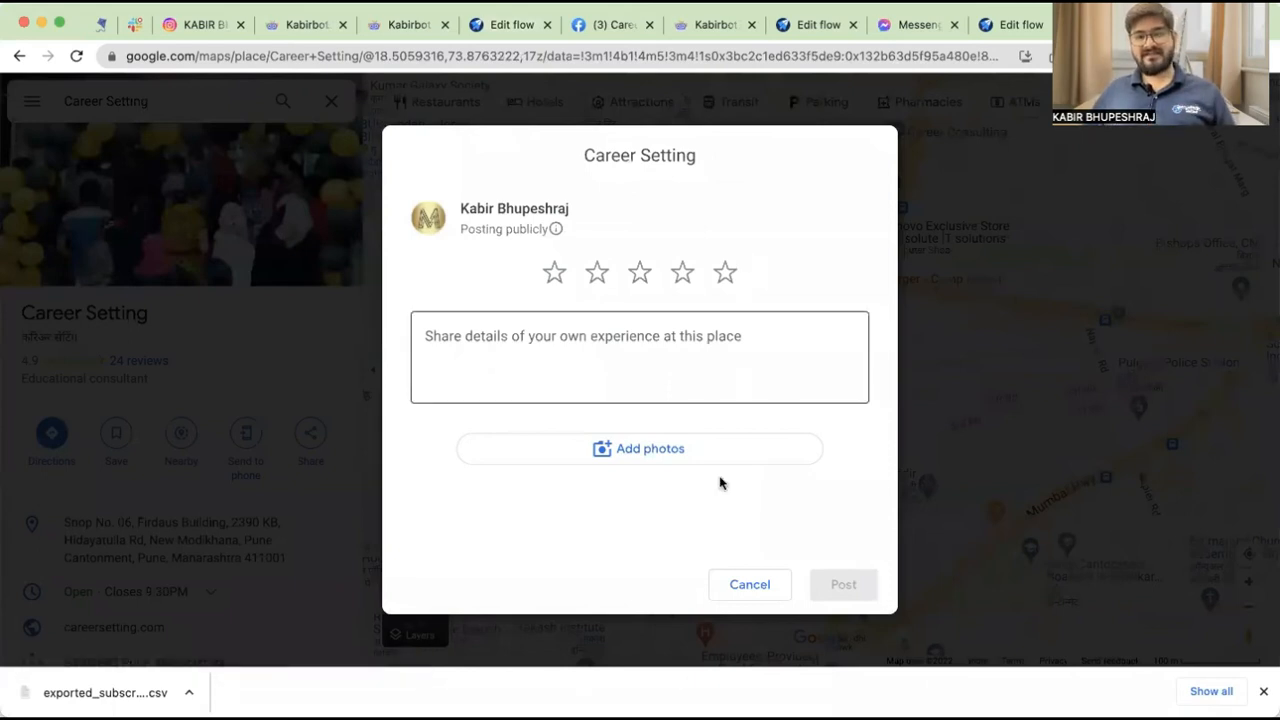
left_click(743, 598)
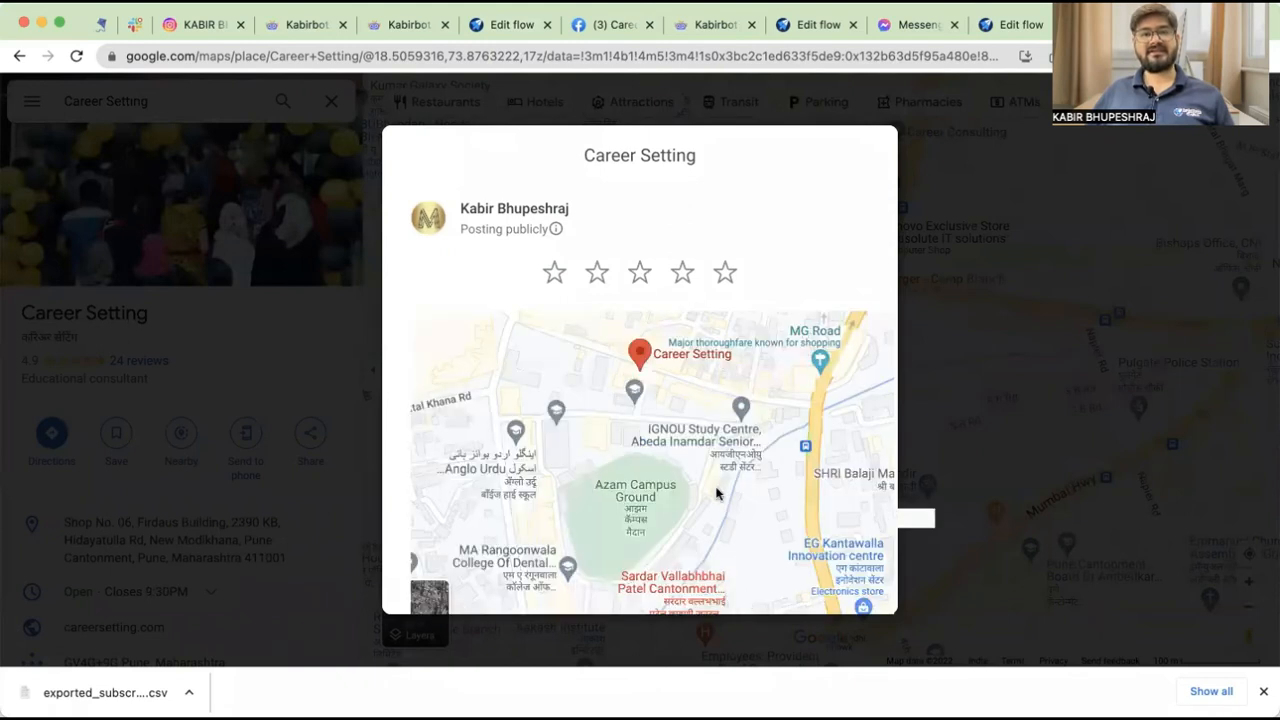
left_click(491, 33)
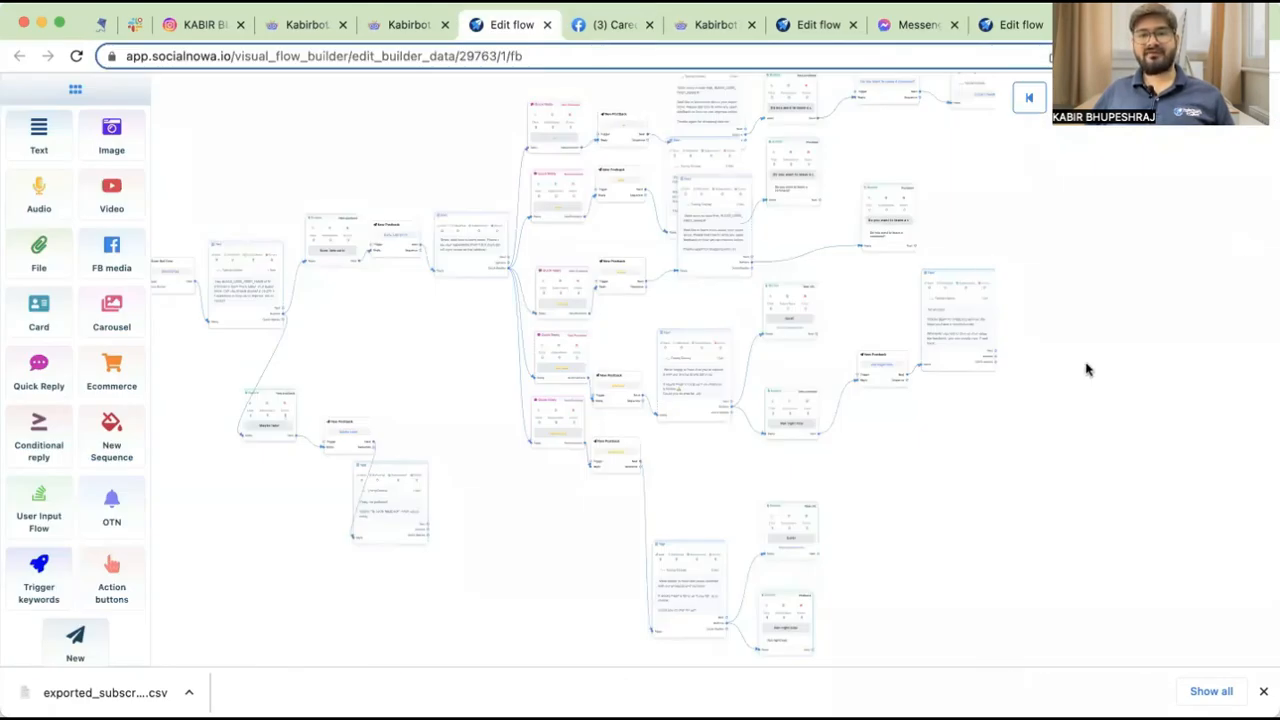
scroll(1095, 358, "down", 5)
scroll(1094, 355, "up", 5)
scroll(1095, 360, "up", 5)
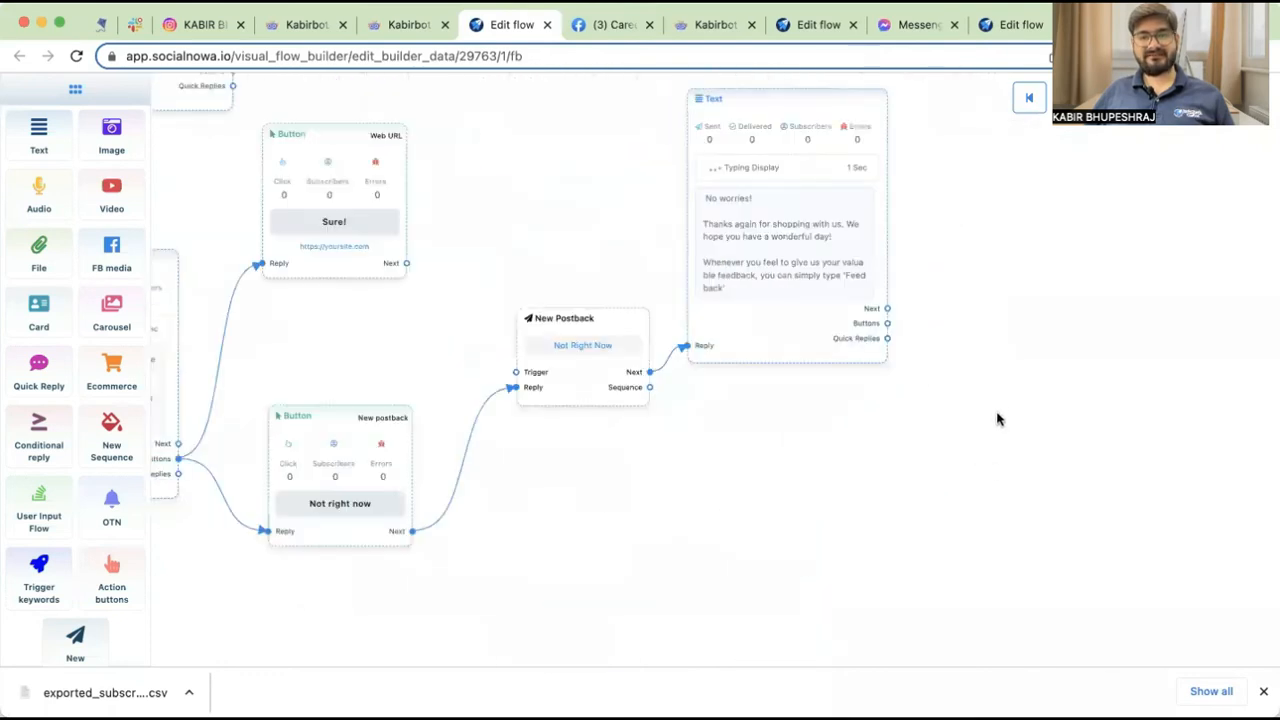
left_click_drag(955, 444, 1097, 489)
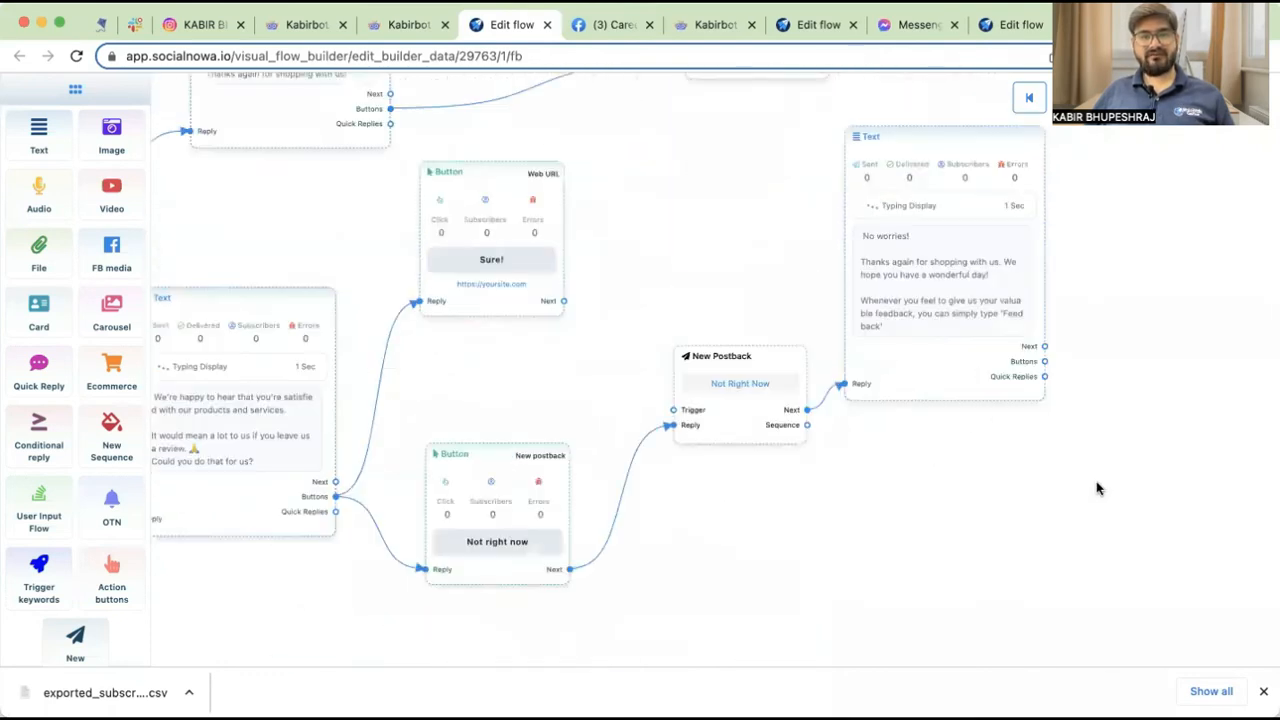
left_click(500, 193)
left_click(1180, 279)
left_click_drag(1030, 279, 997, 274)
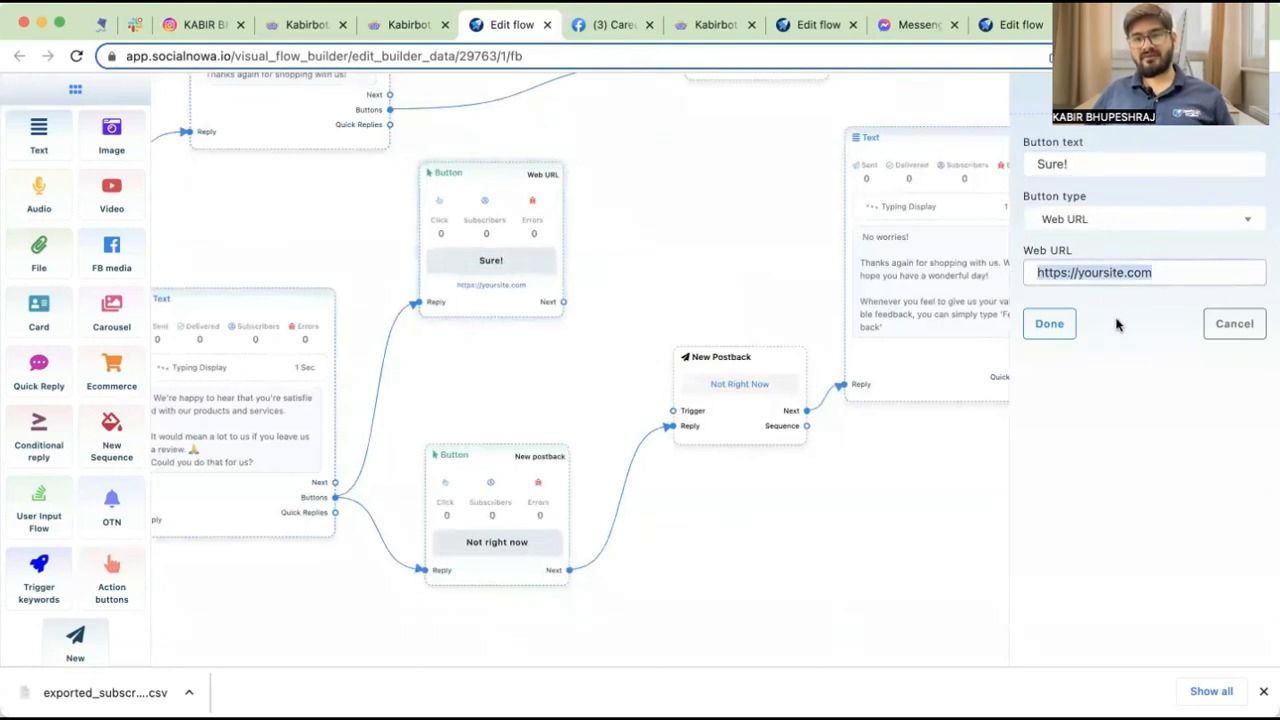
key("super+v")
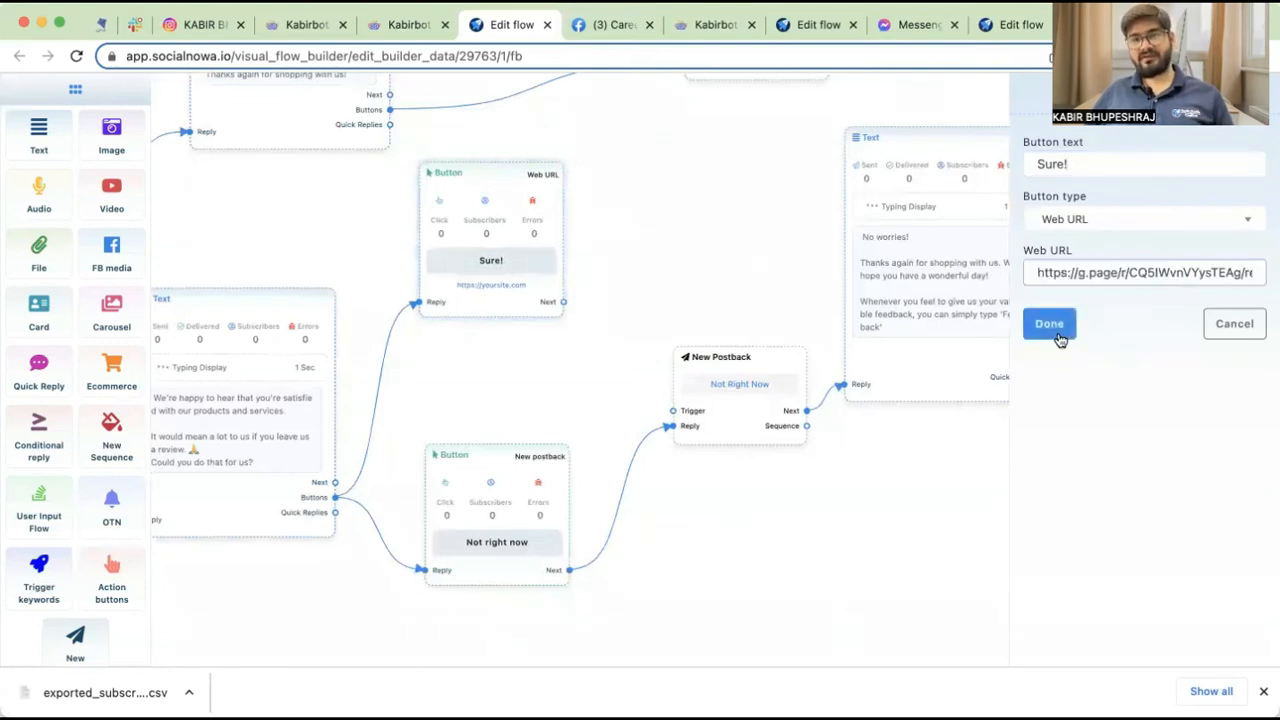
left_click(1049, 323)
scroll(650, 390, "down", 2)
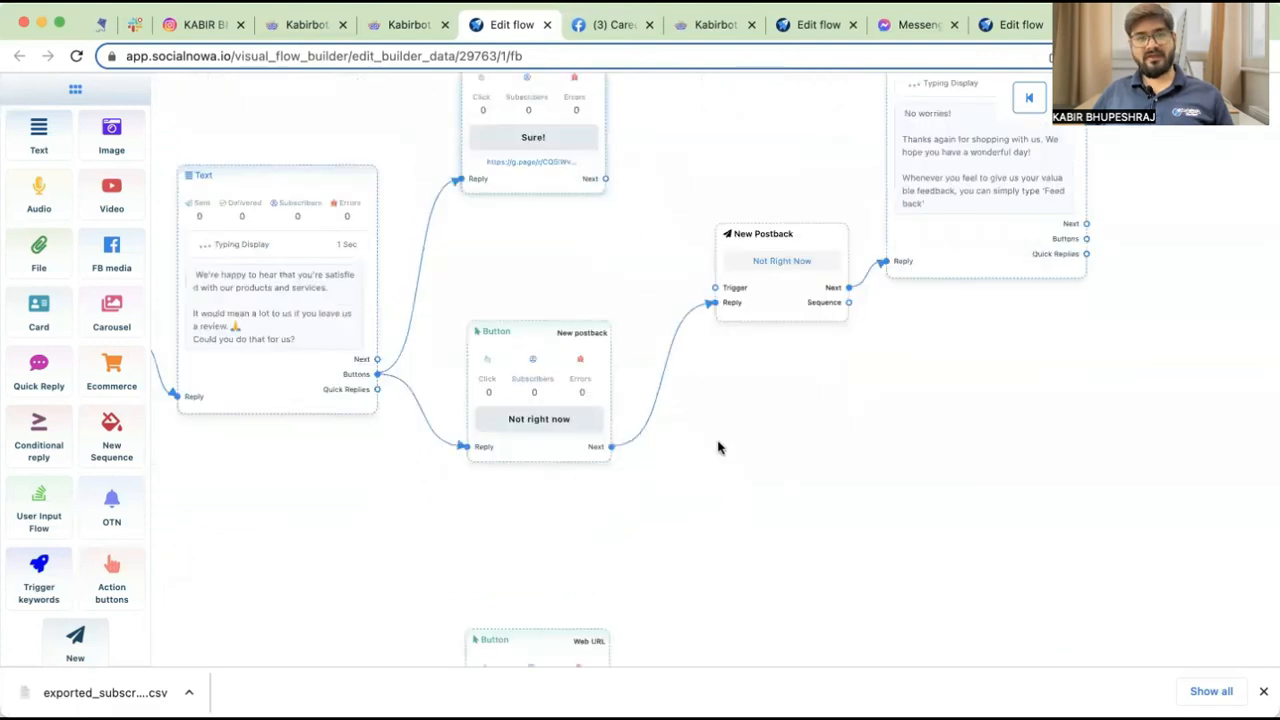
scroll(745, 360, "down", 4)
scroll(590, 380, "down", 3)
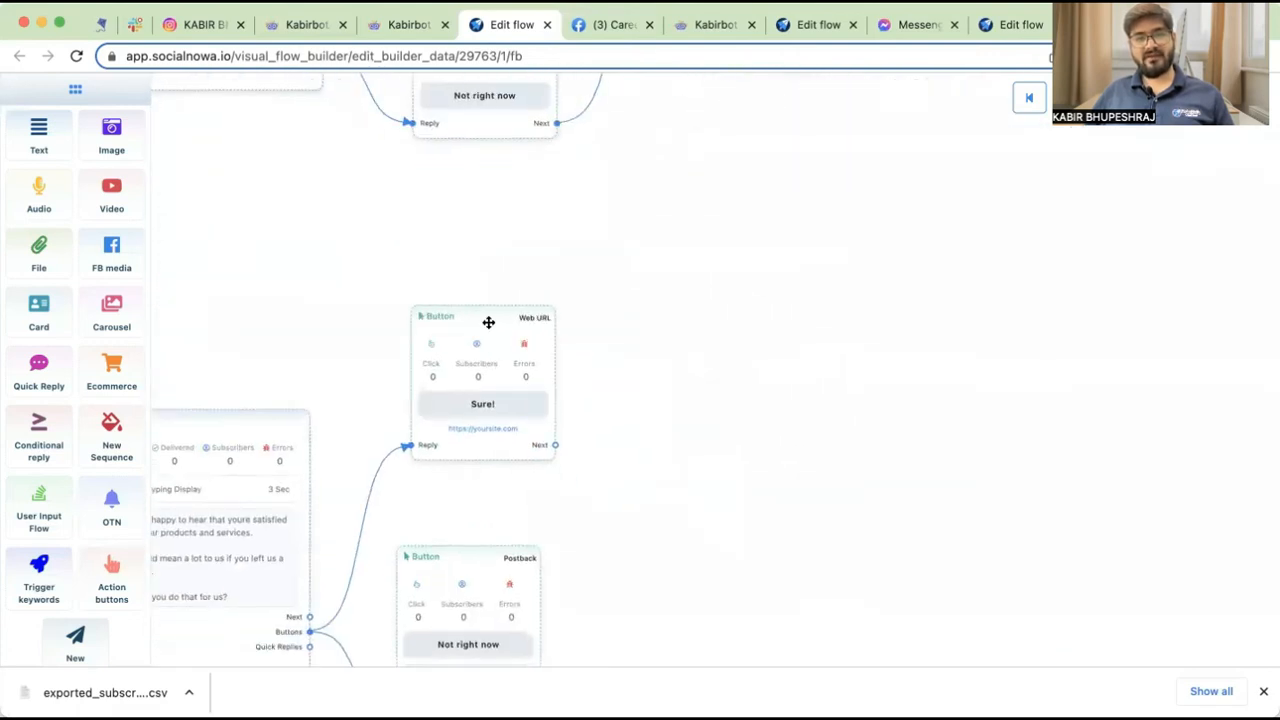
left_click(489, 323)
left_click_drag(1169, 273, 965, 268)
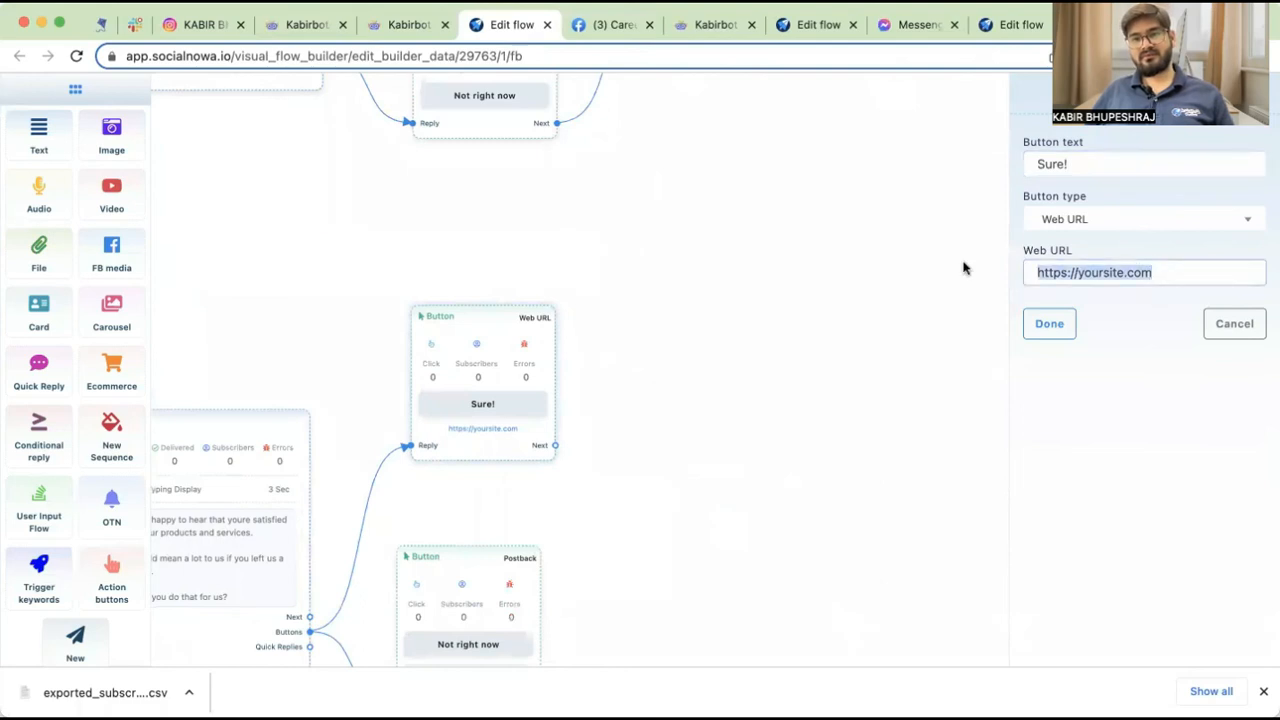
type("https://g.page/r/CQ5IWvnVYysTEAg/review")
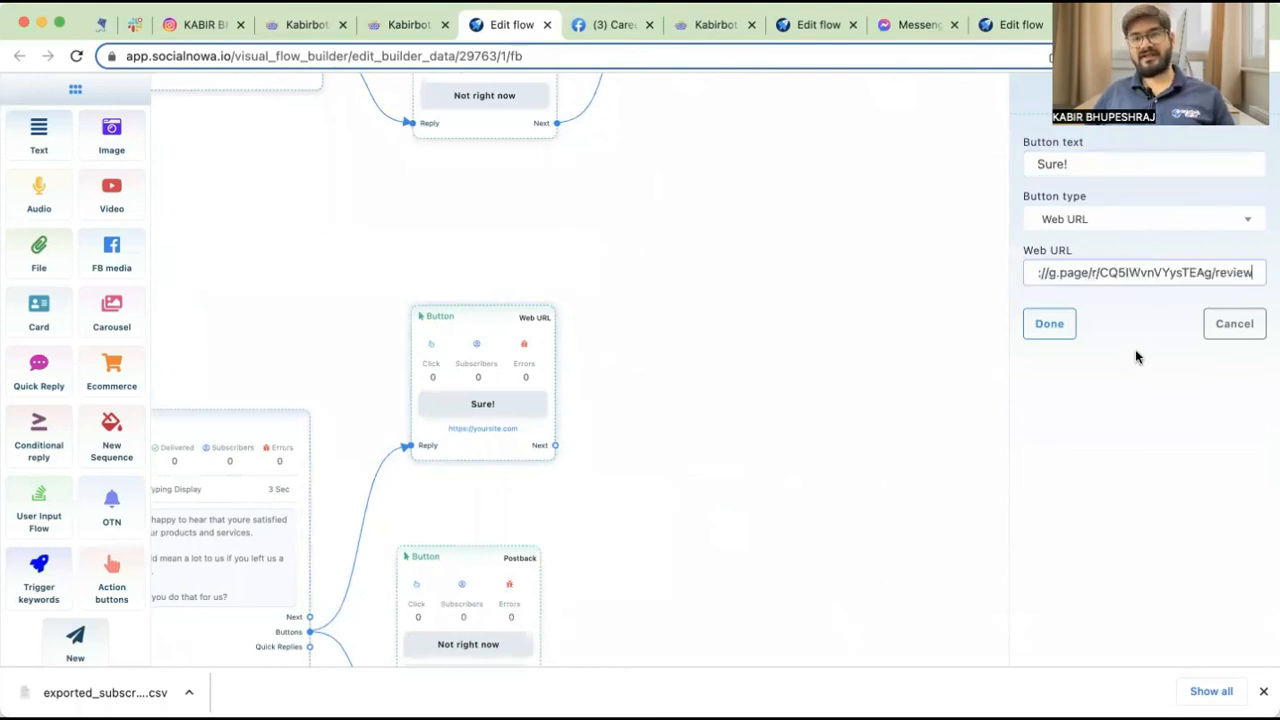
left_click(1058, 326)
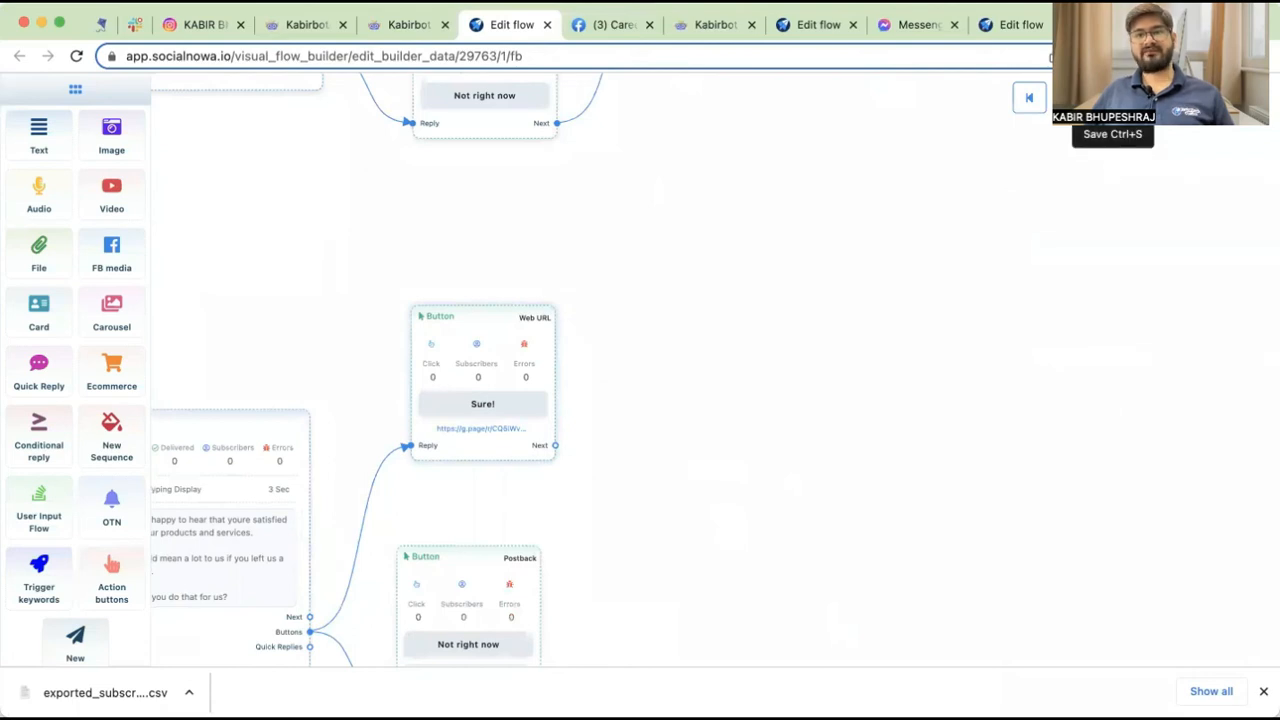
- Switch to the CareerSetting Facebook page, dismiss the page experience notice and delete the existing chat with CareerSetting
left_click(712, 24)
left_click(603, 24)
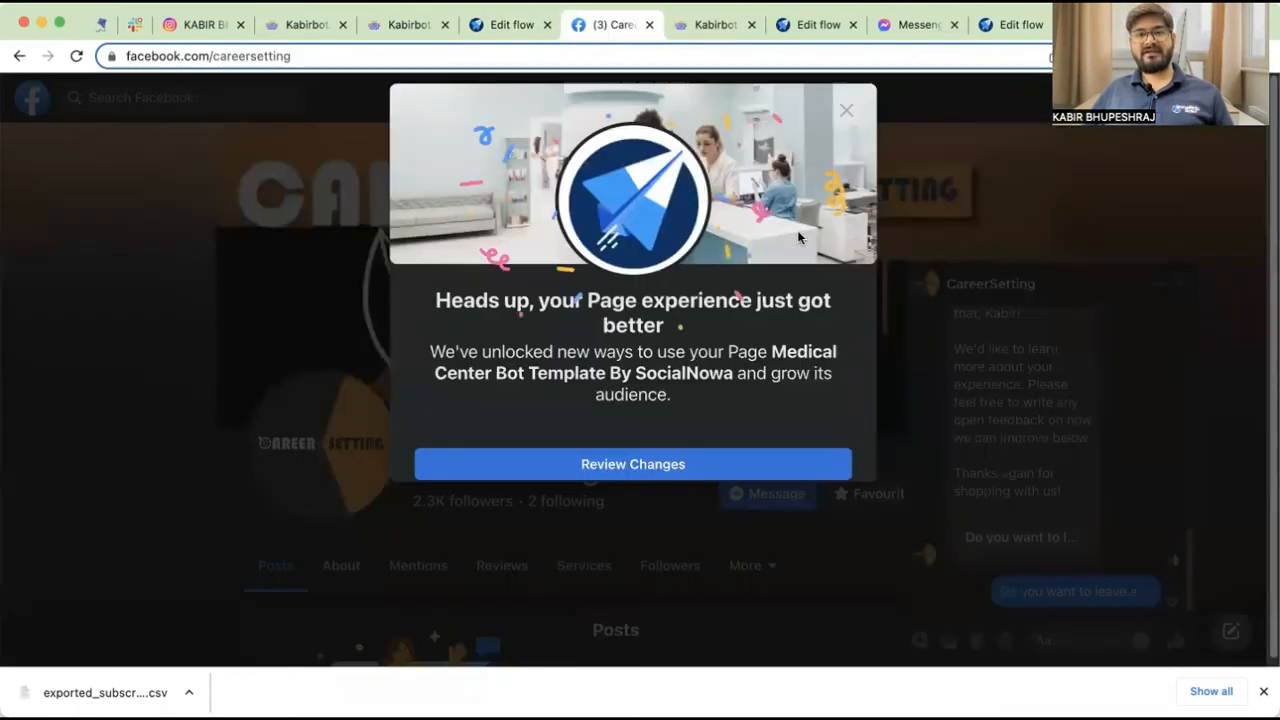
left_click(846, 110)
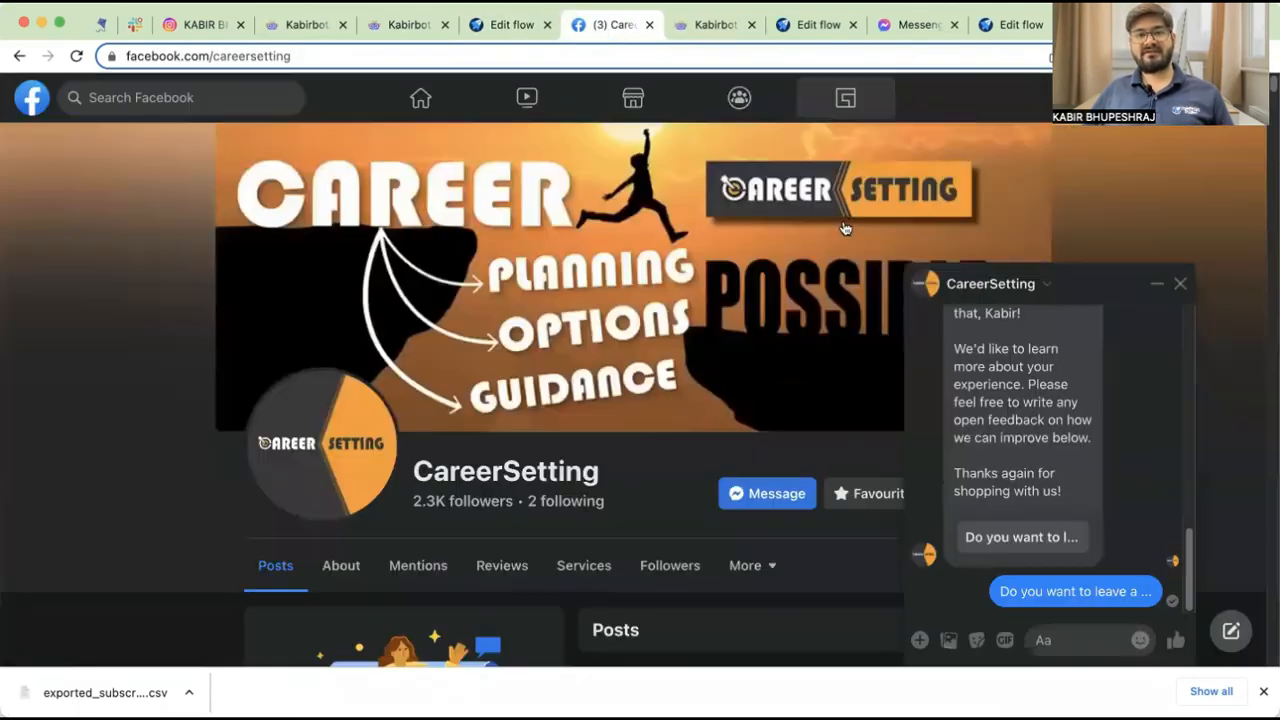
left_click(956, 283)
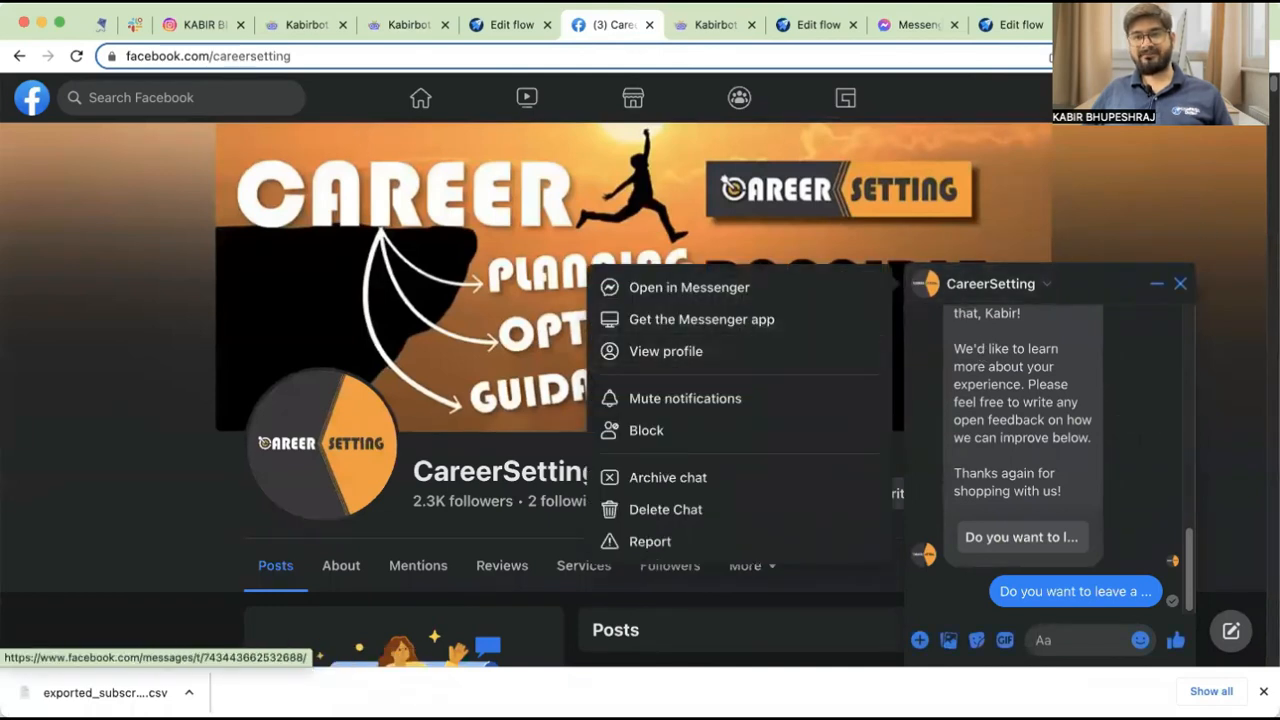
left_click(665, 509)
left_click(817, 411)
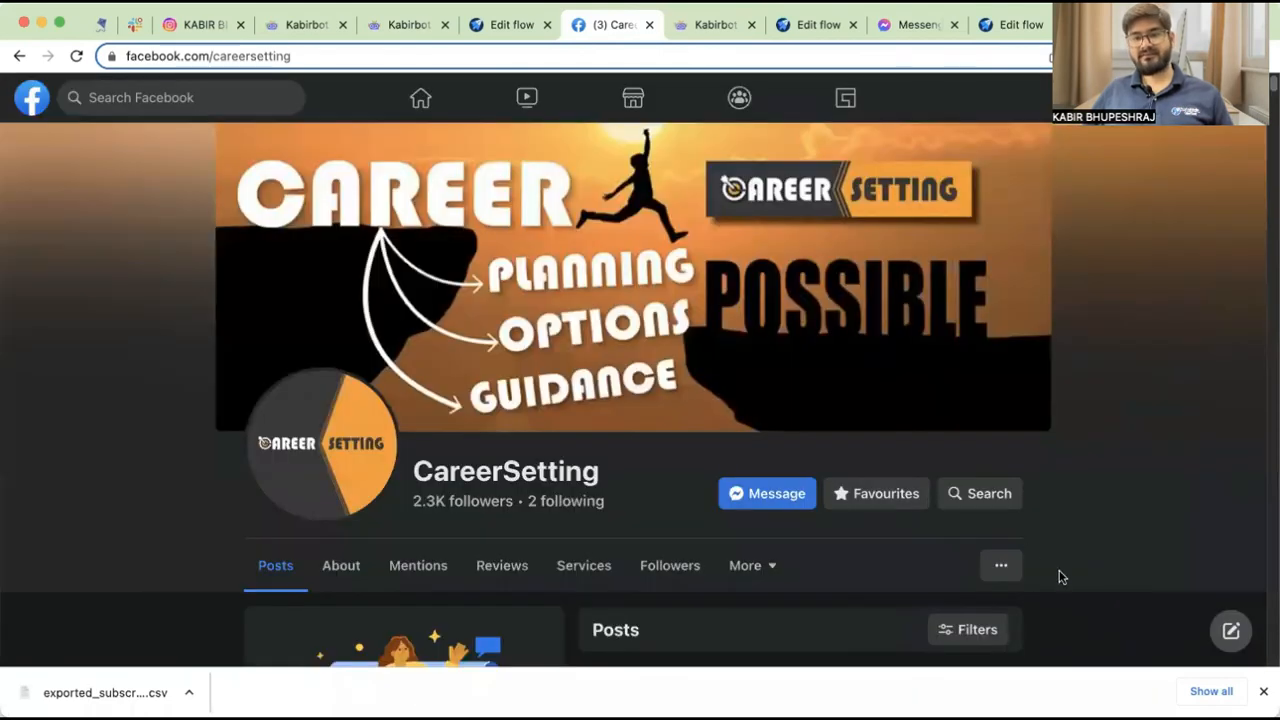
- Test the chatbot in a new CareerSetting chat: get started, answer "Sure, lets do it", rate four stars and accept the review request with "Sure!"
left_click(783, 497)
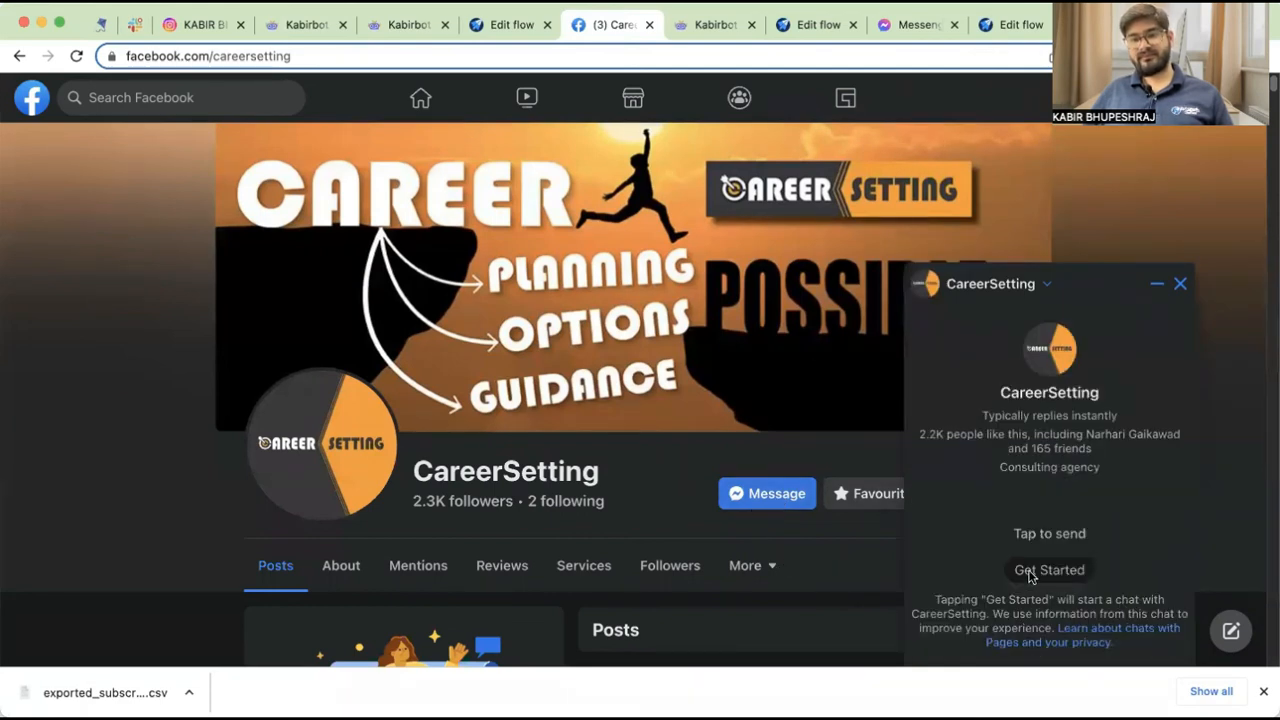
left_click(1031, 572)
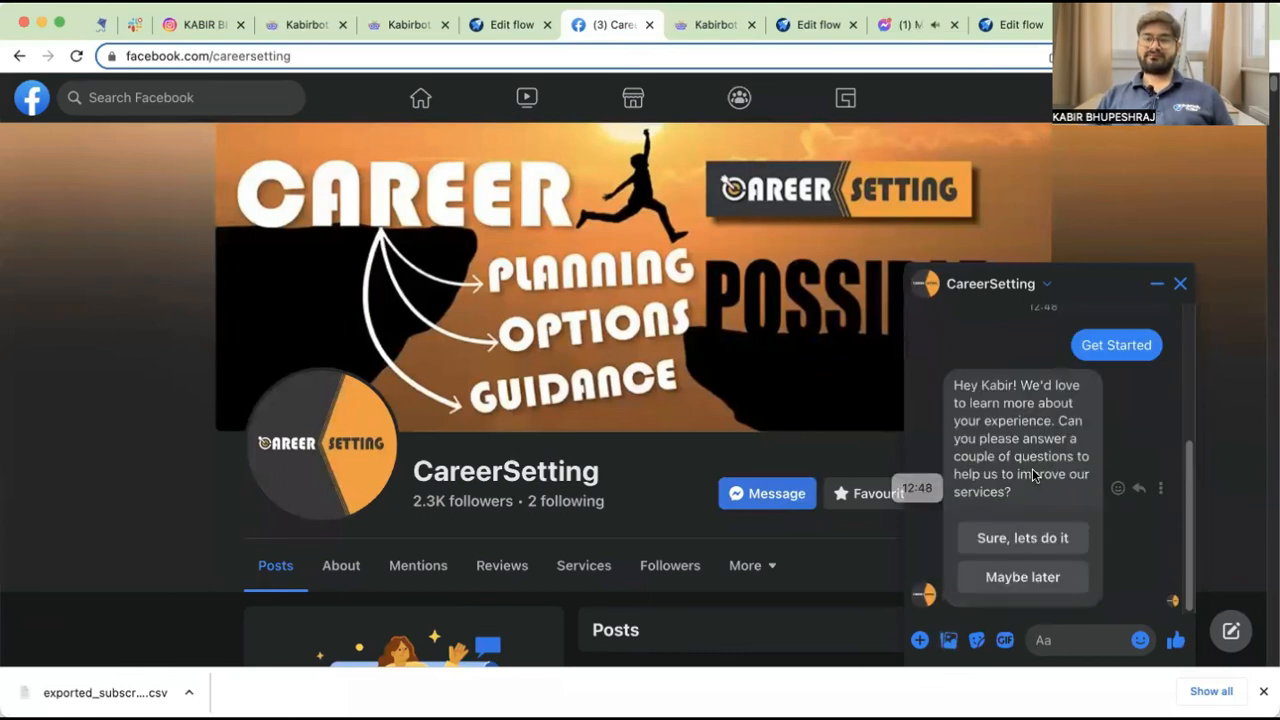
left_click(1037, 538)
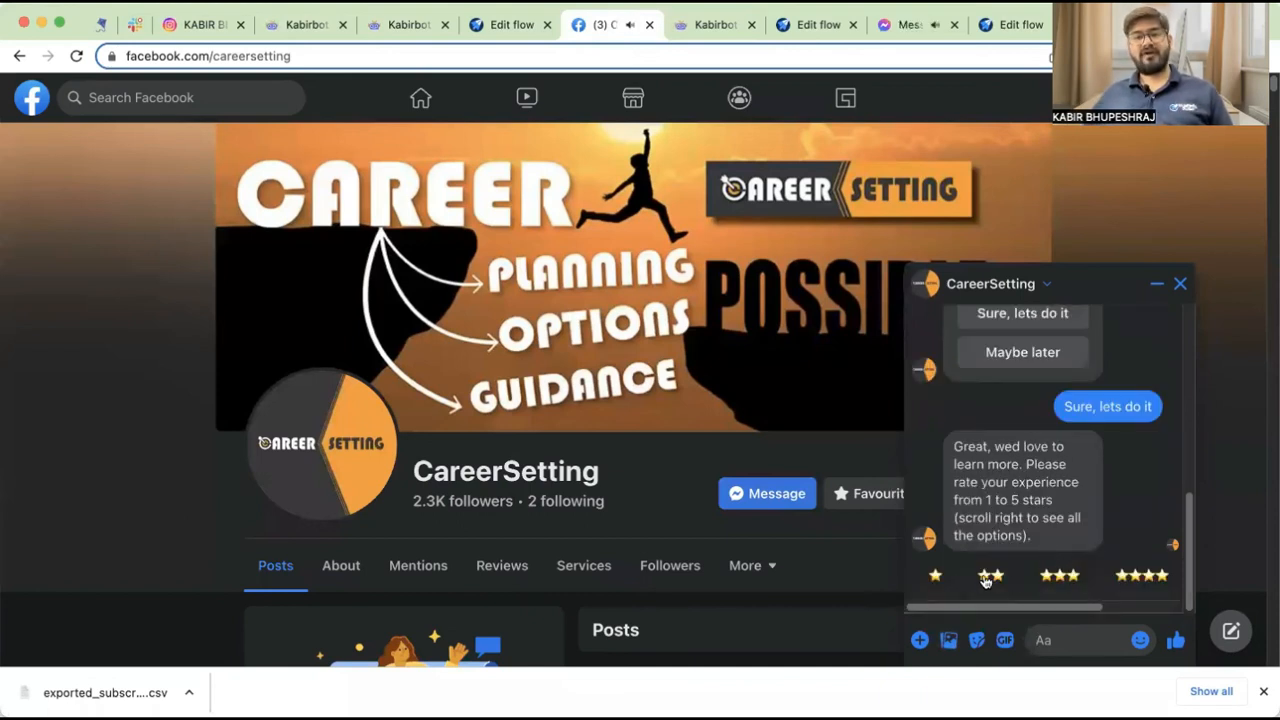
left_click(1141, 578)
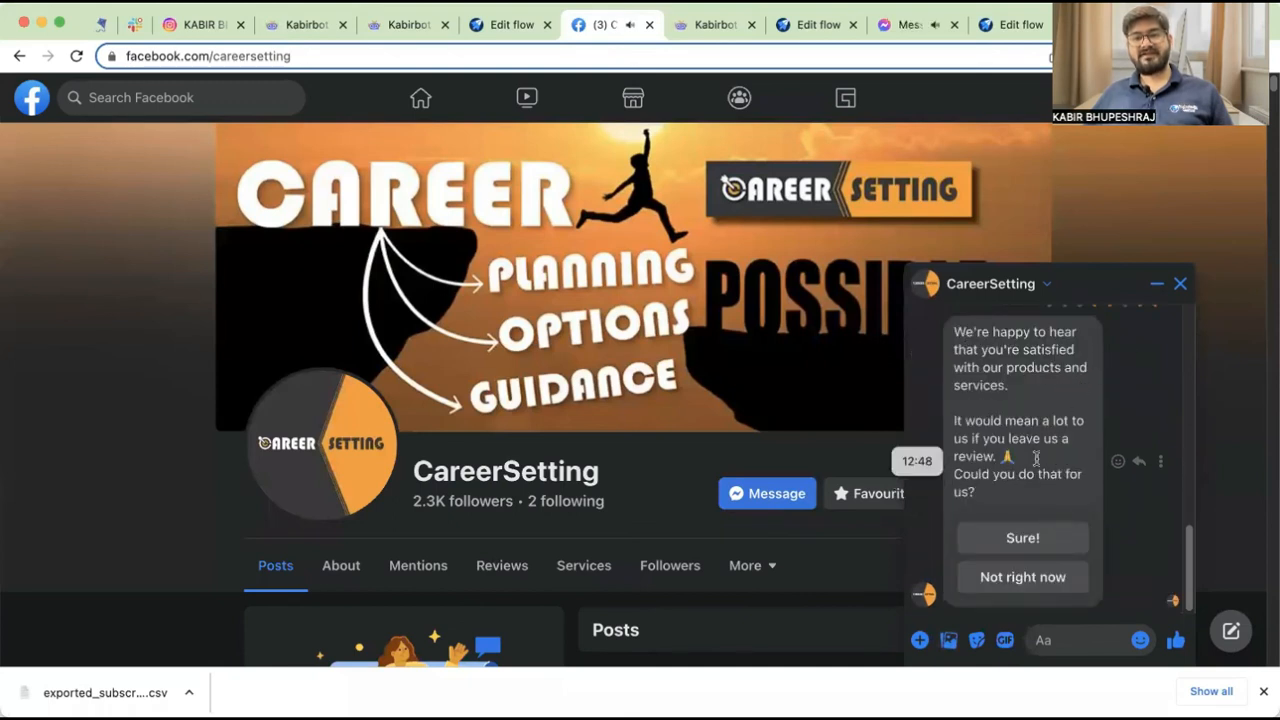
left_click(1016, 545)
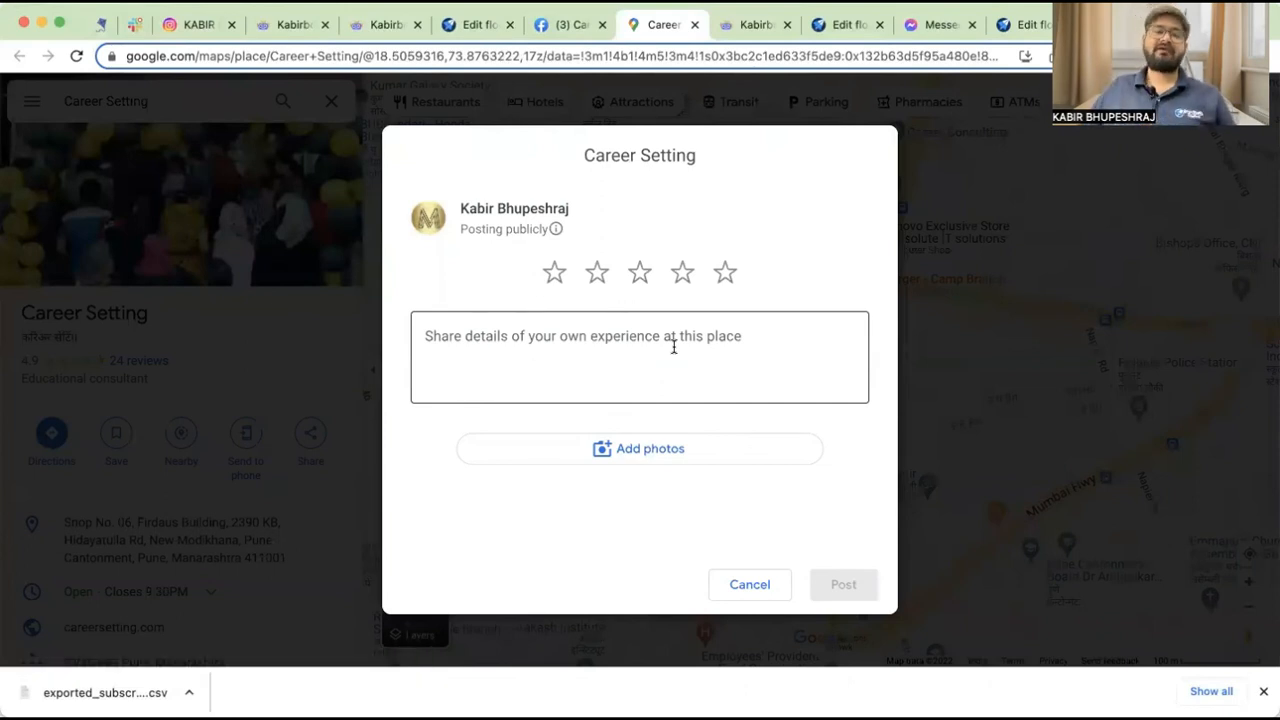
- Post a five-star Google review for Career Setting with the text "Awesome"
left_click(672, 341)
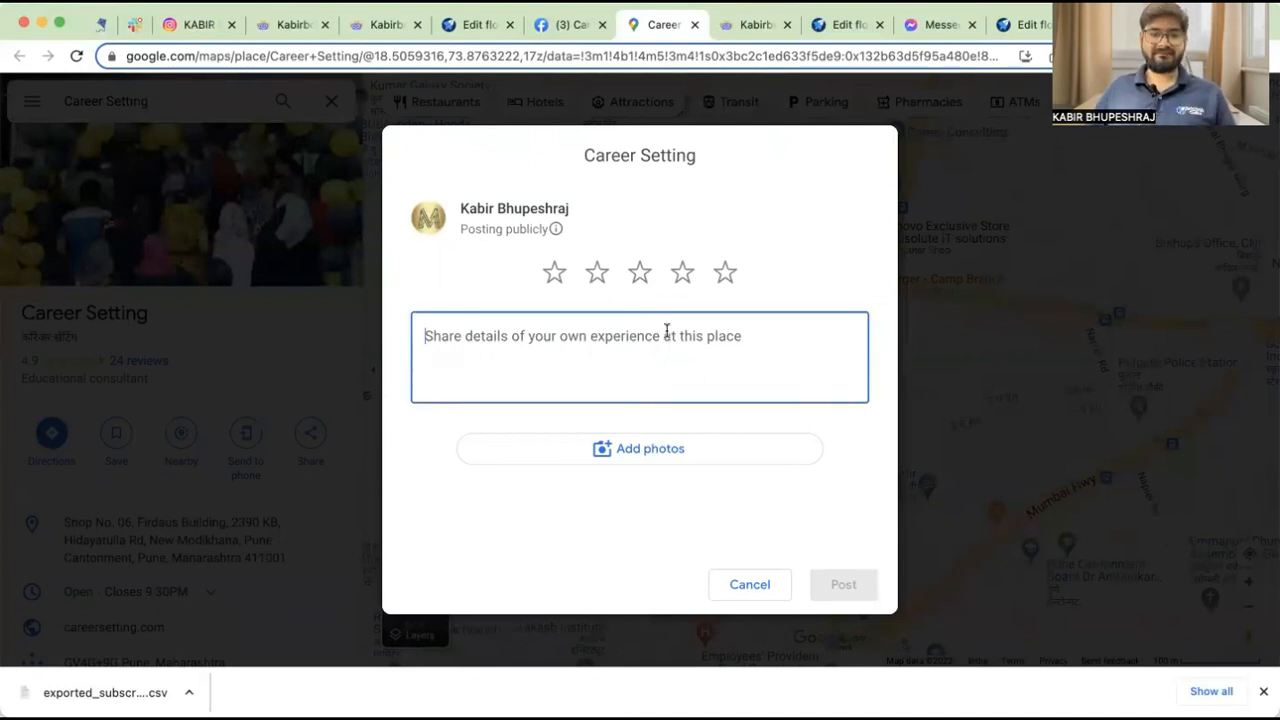
type("Awesome")
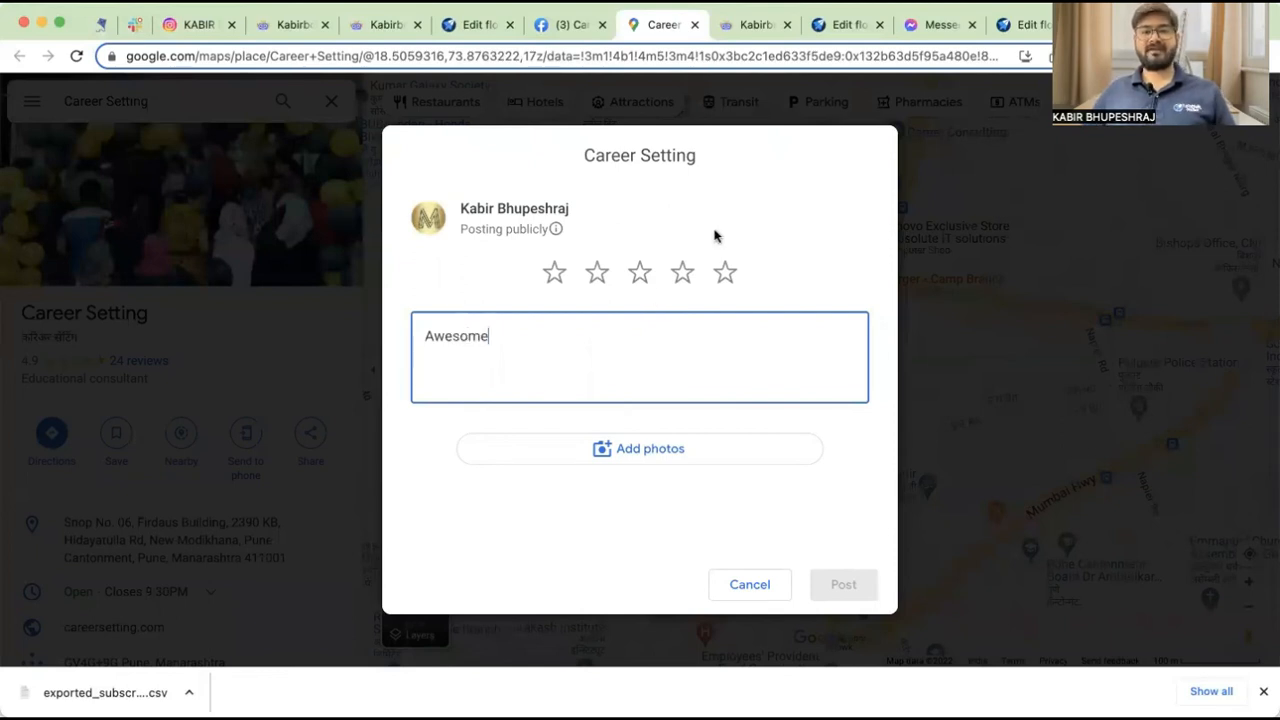
left_click(725, 272)
left_click(868, 598)
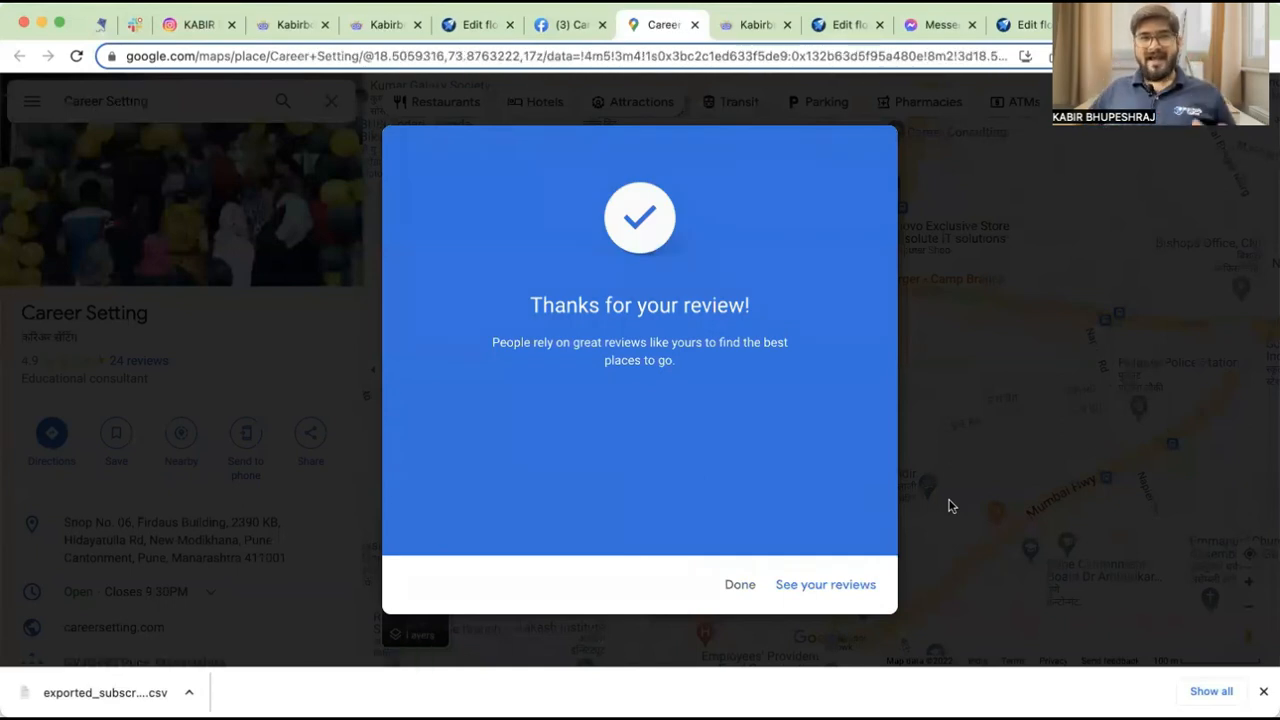
- Return to the flow editor, automatically arrange the flow's elements and save the template
left_click(489, 27)
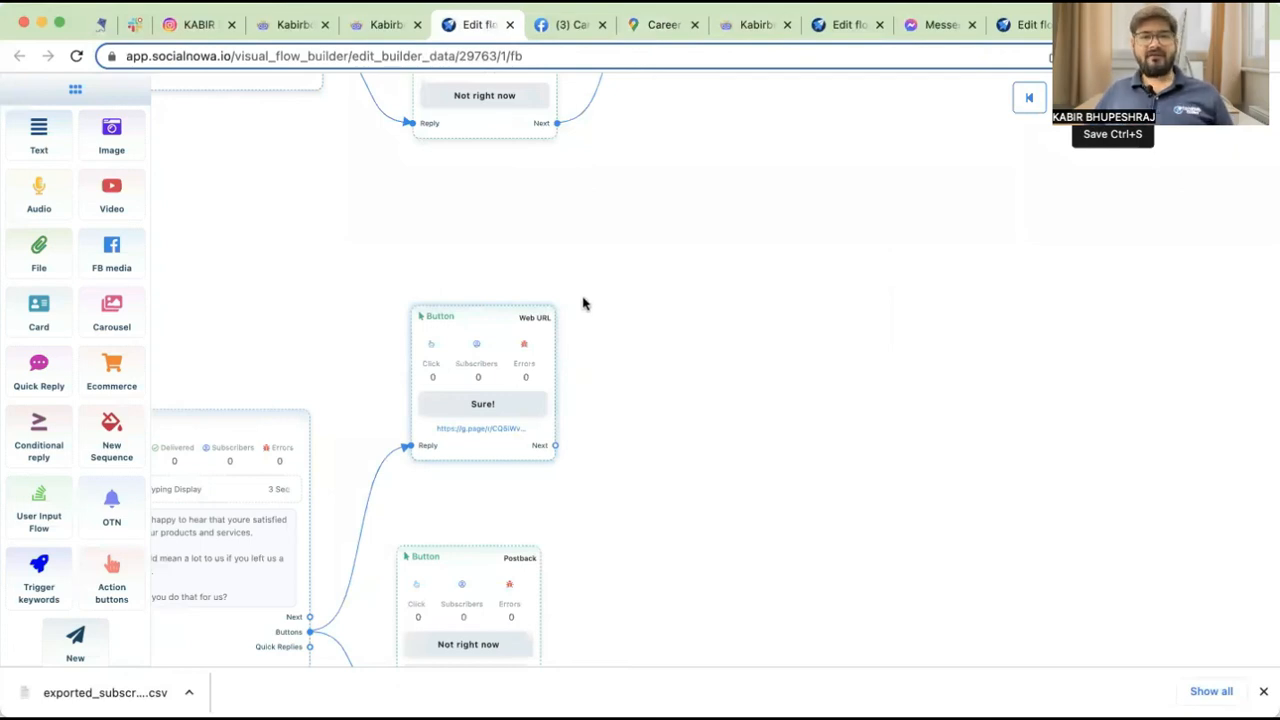
scroll(643, 320, "down", 2)
scroll(645, 315, "down", 2)
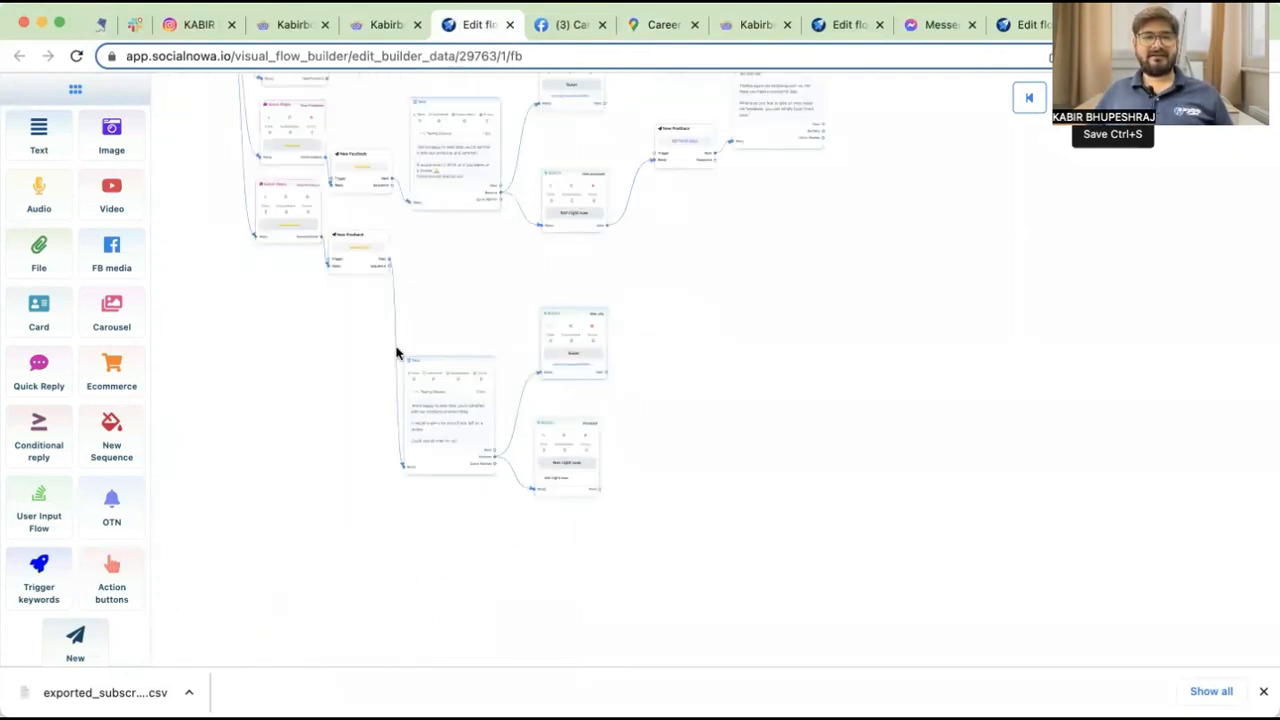
scroll(294, 340, "down", 3)
scroll(789, 311, "up", 2)
scroll(658, 274, "up", 3)
scroll(652, 268, "up", 2)
scroll(640, 211, "up", 2)
scroll(414, 291, "up", 2)
scroll(414, 291, "up", 2)
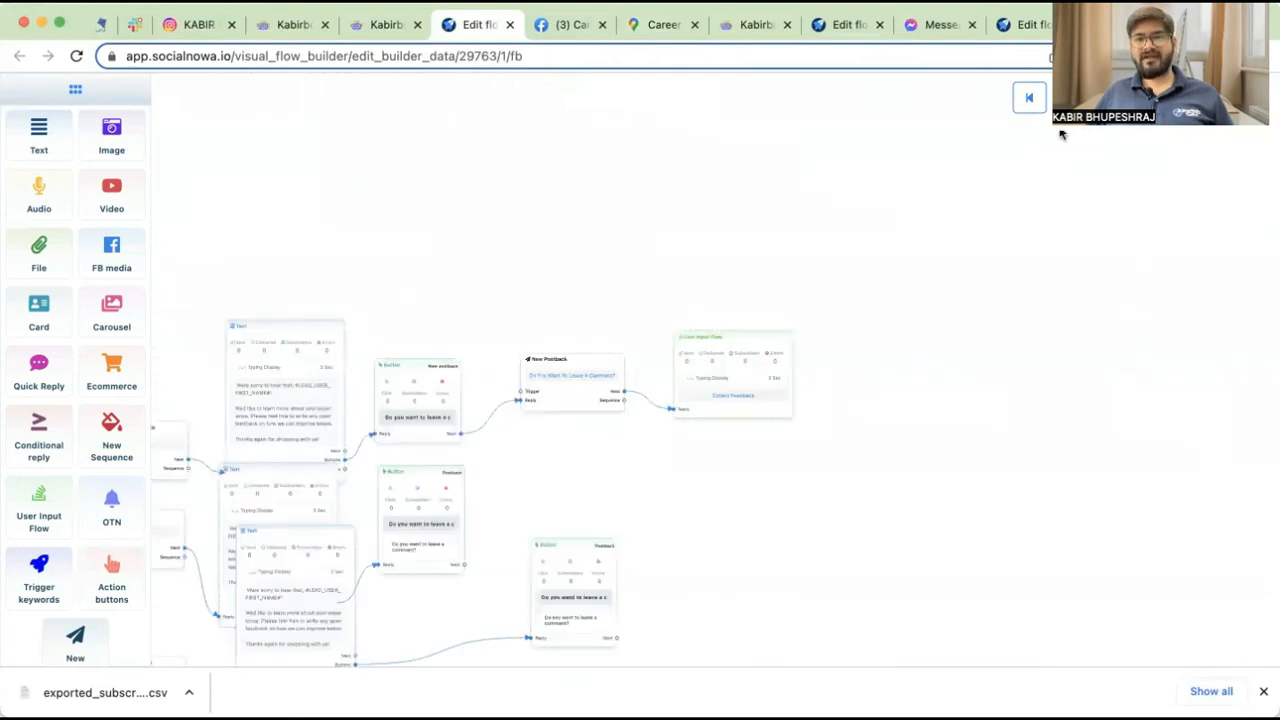
left_click(1071, 100)
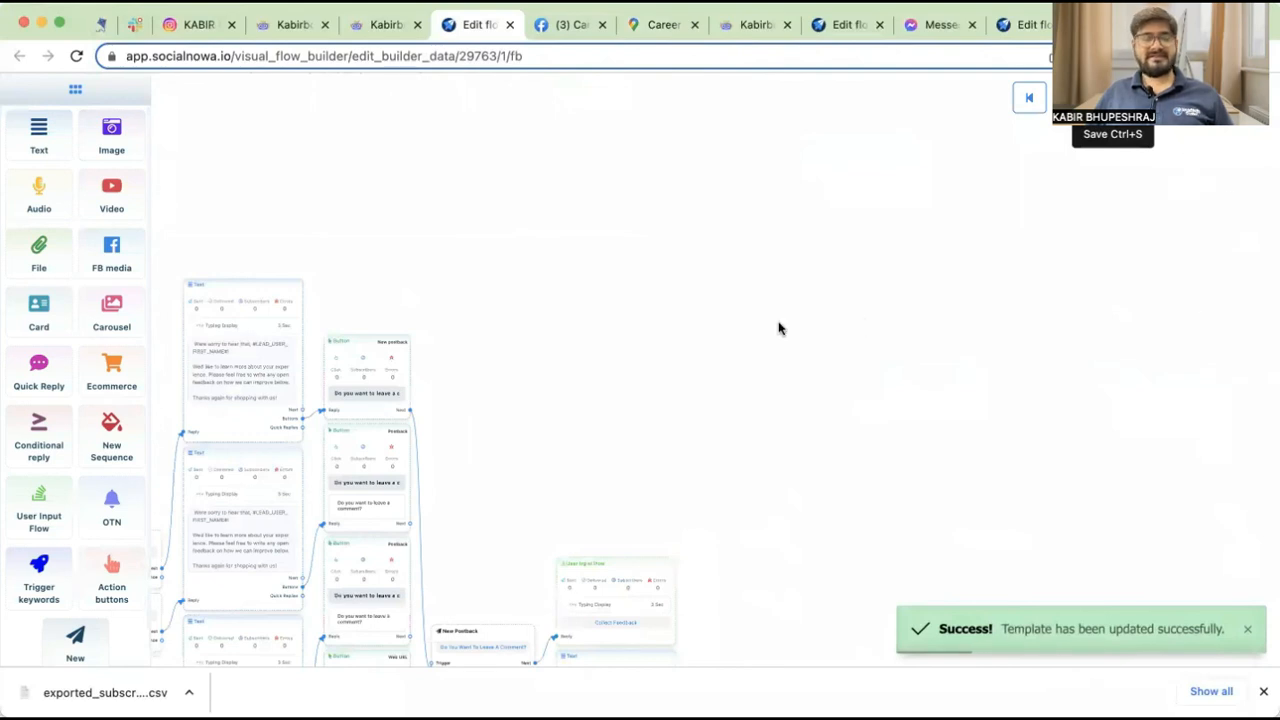
left_click_drag(609, 324, 855, 245)
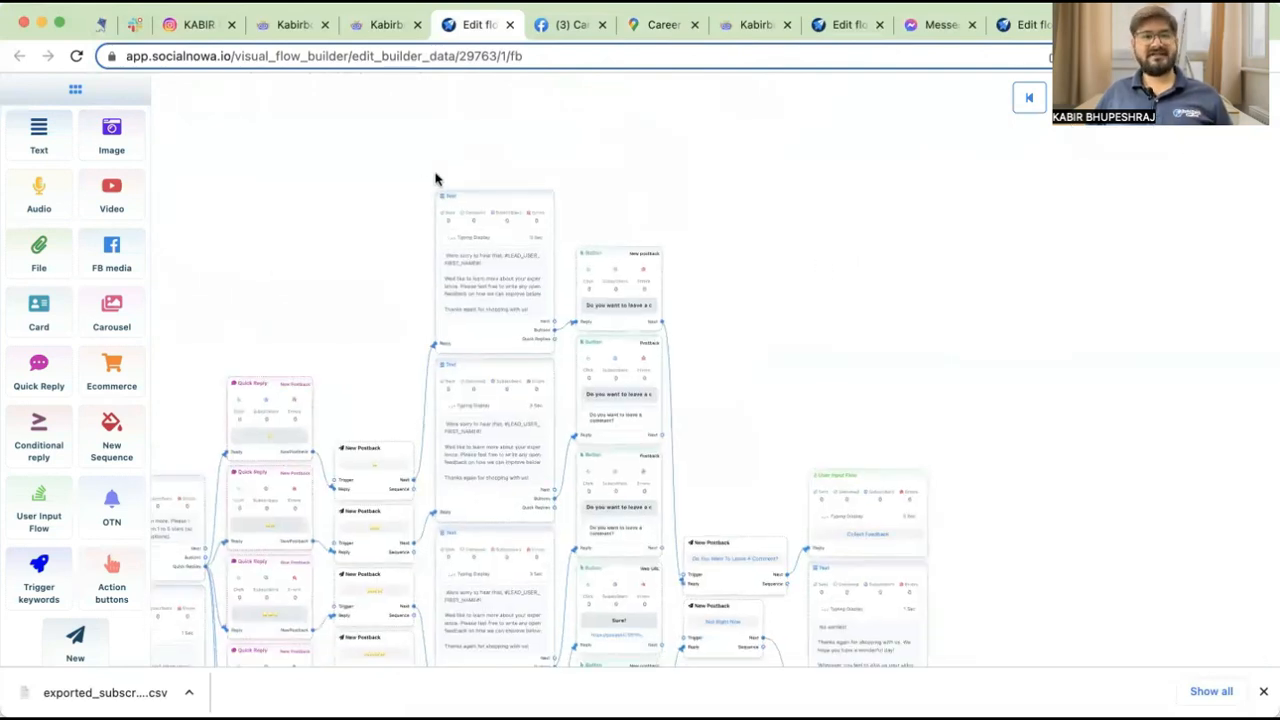
- Return to the CareerSetting Facebook page and delete the existing chat with CareerSetting
left_click(385, 30)
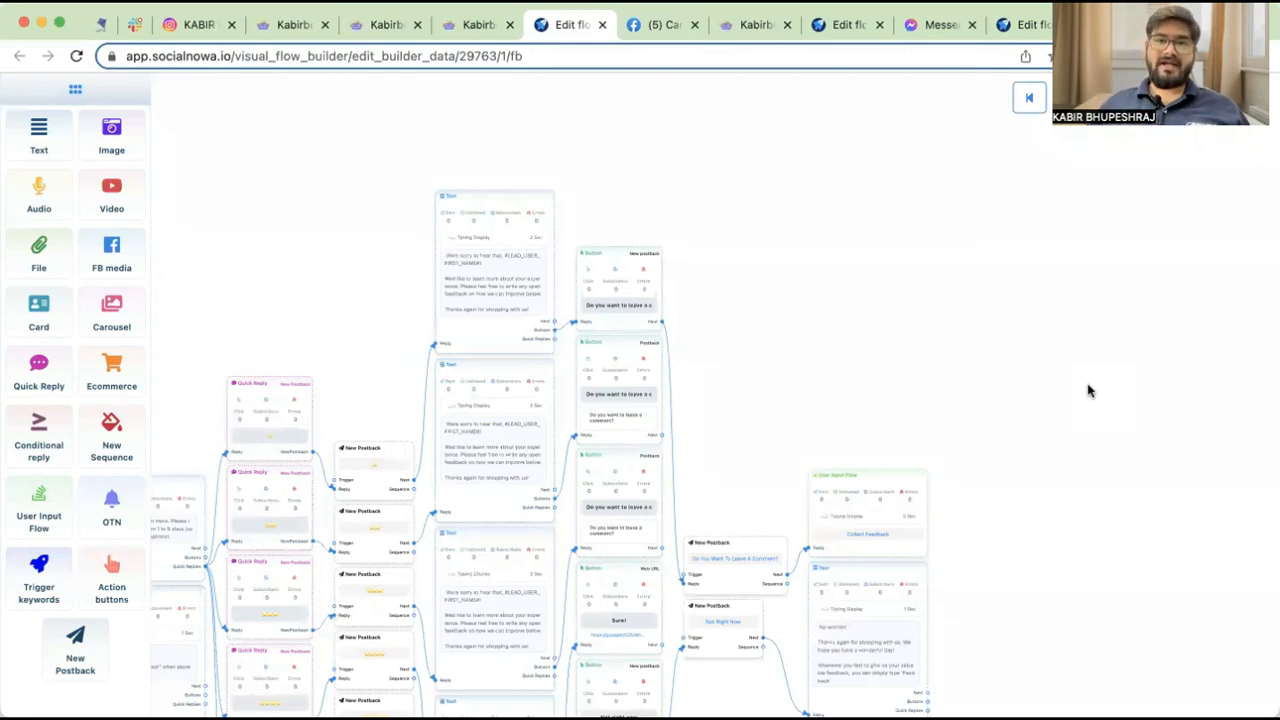
left_click(645, 28)
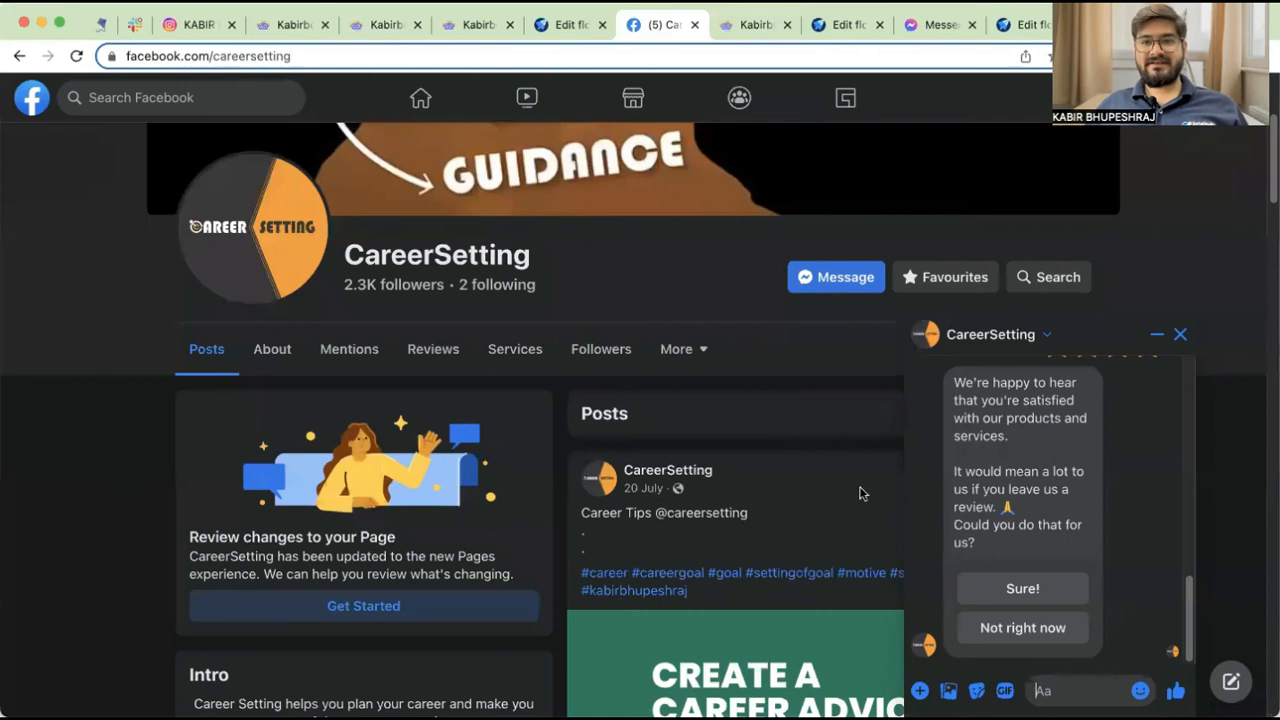
left_click(997, 340)
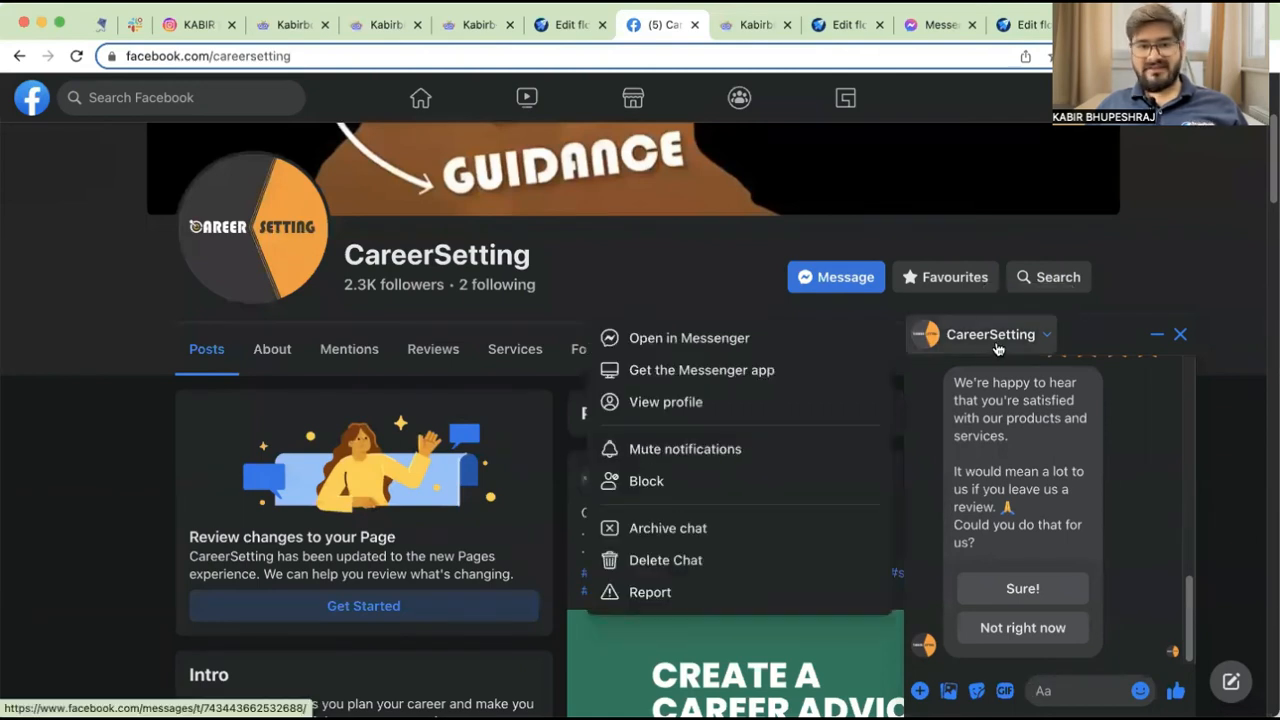
left_click(754, 560)
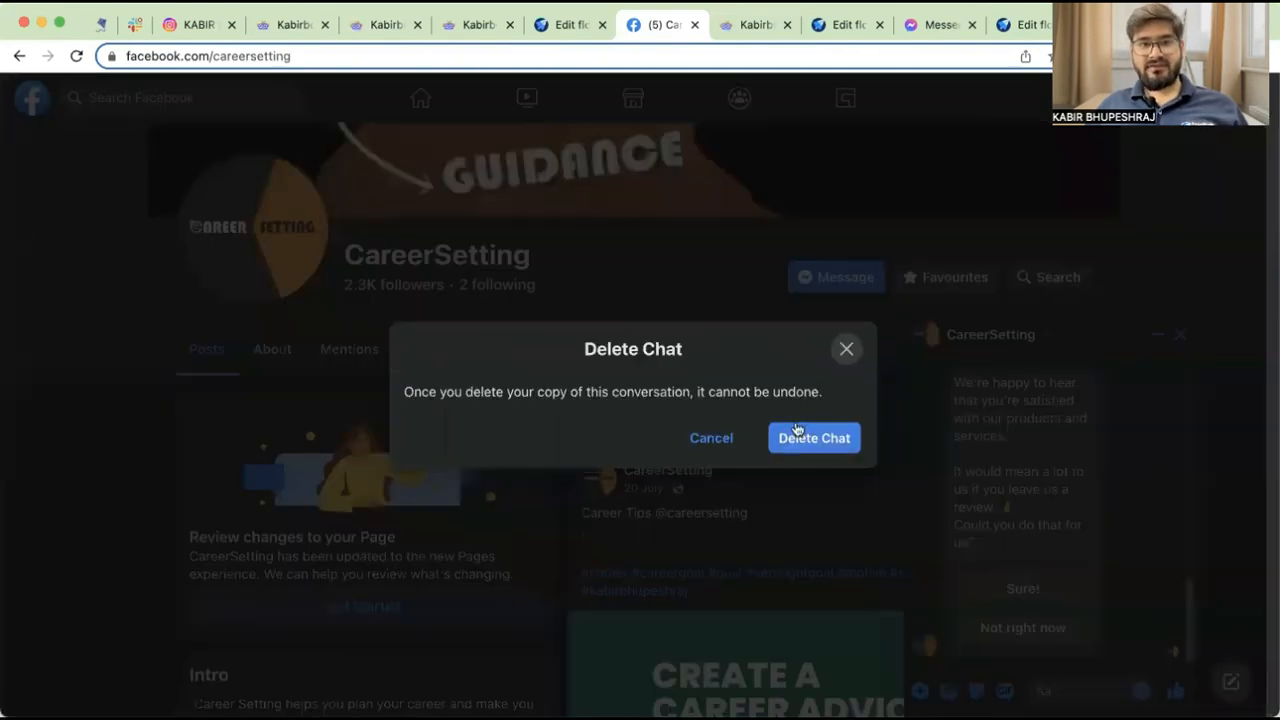
left_click(800, 440)
- Replace the Facebook domain in the page address with m.me and open m.me/careersetting in Messenger
scroll(567, 326, "up", 5)
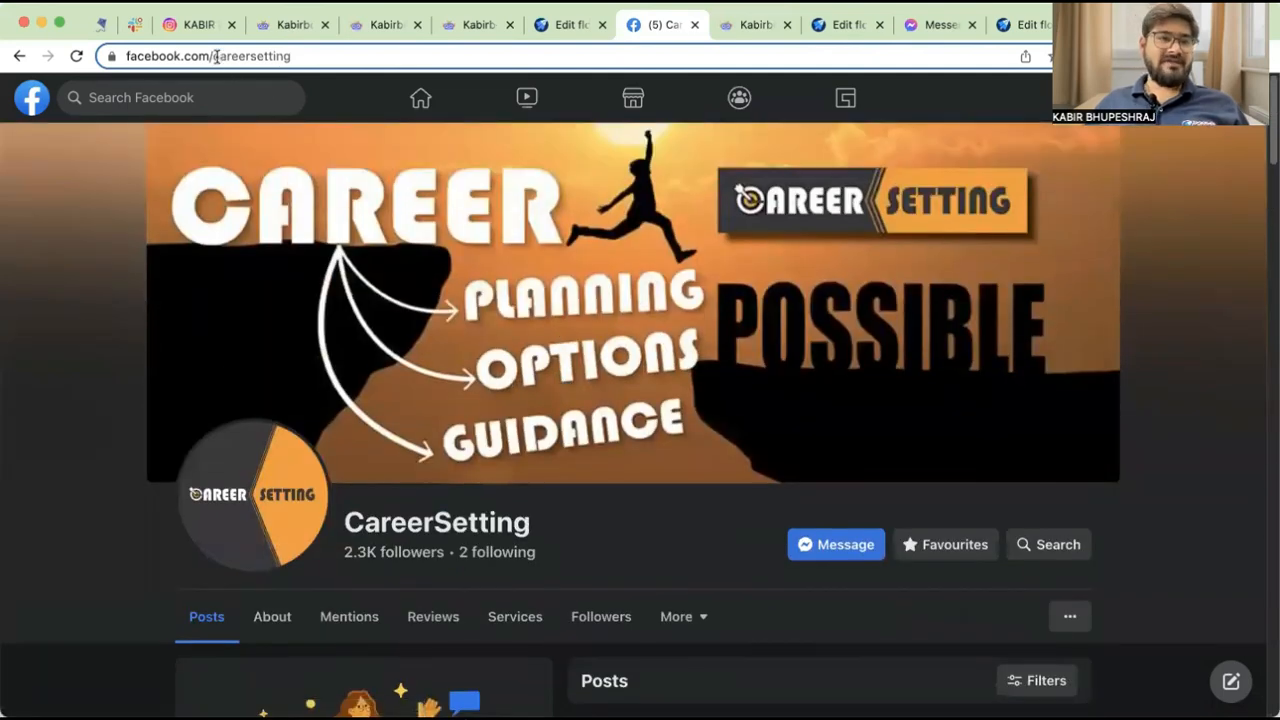
left_click_drag(210, 55, 129, 36)
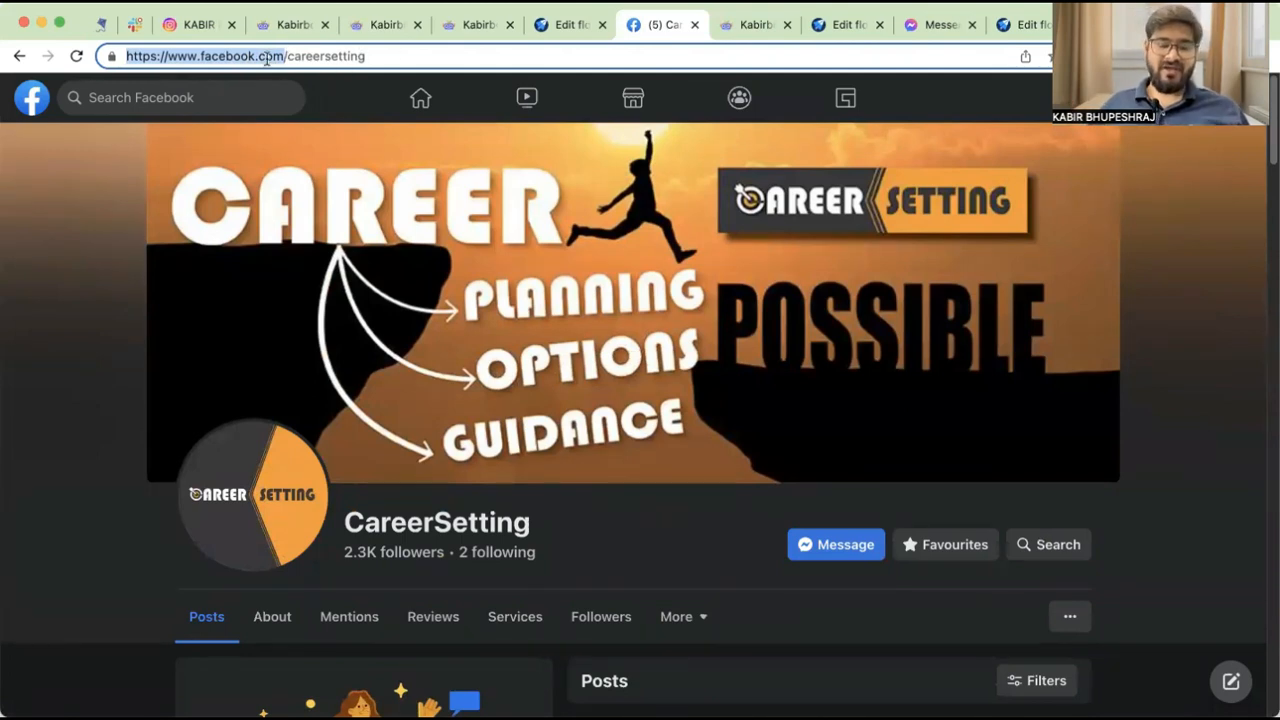
type("m.me")
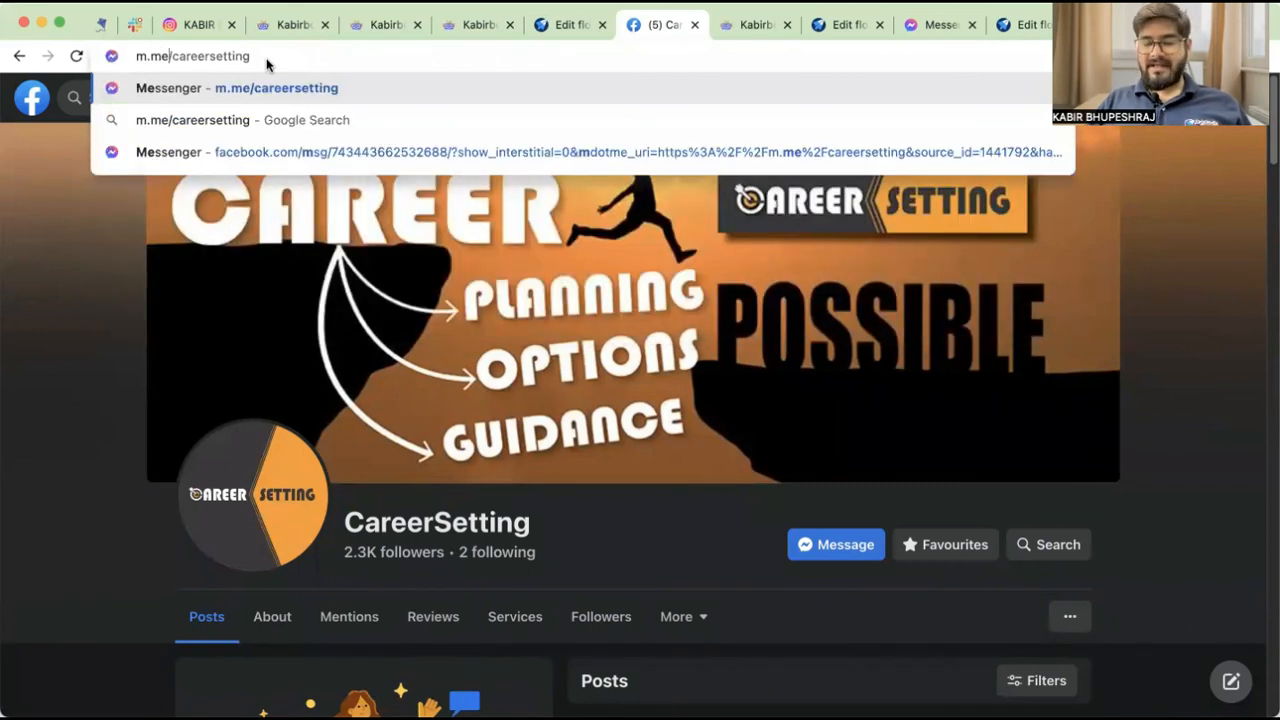
key("Return")
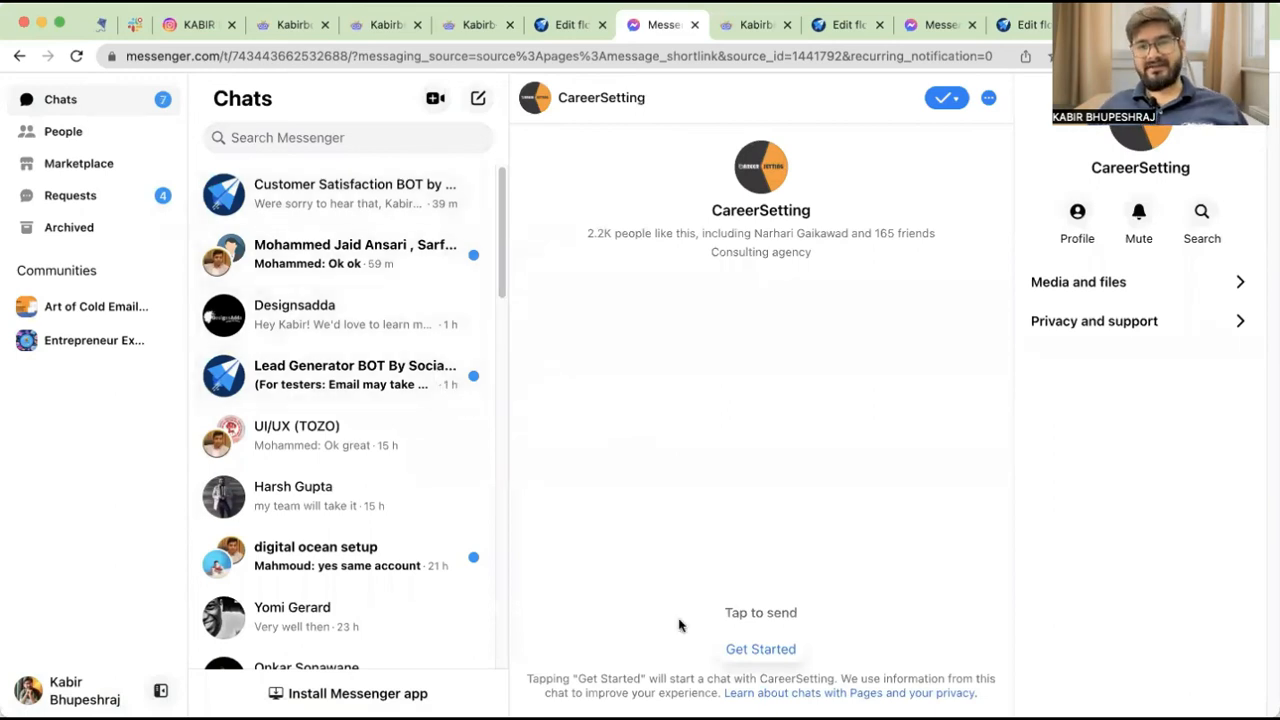
- Start the CareerSetting Messenger chat with "Get Started" and answer the feedback request with "Sure, lets do it"
left_click(766, 651)
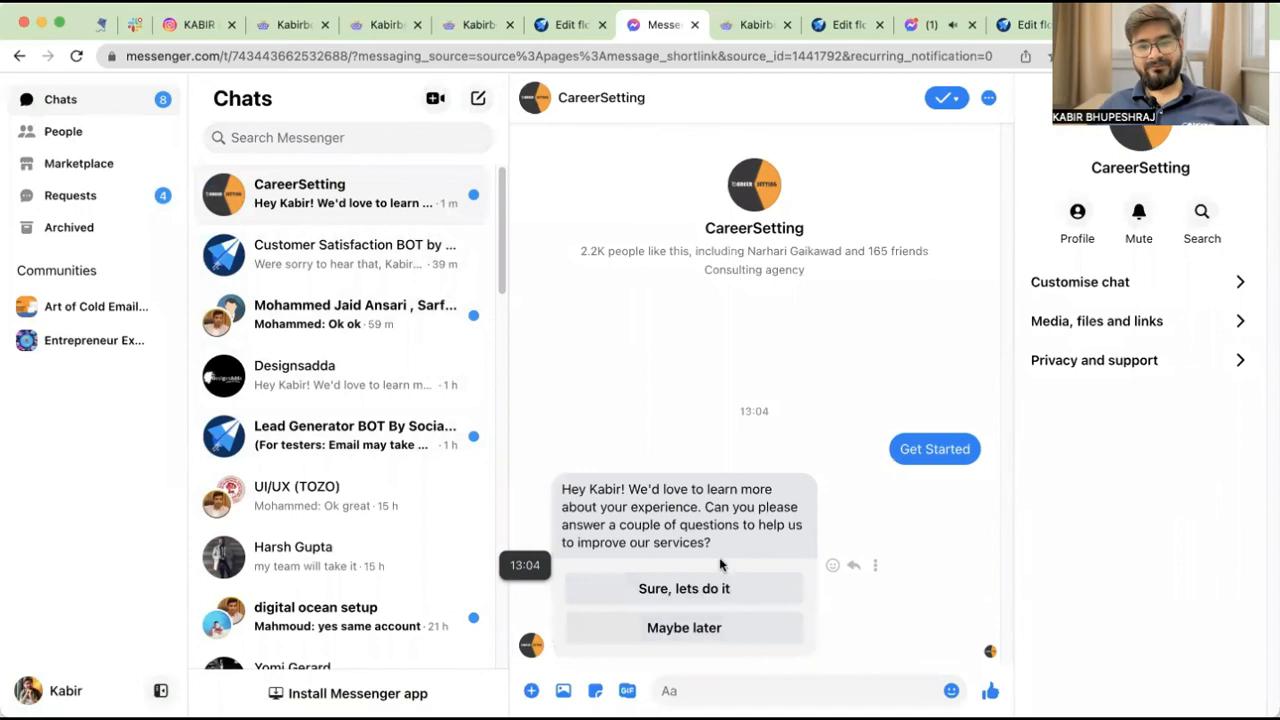
left_click(728, 590)
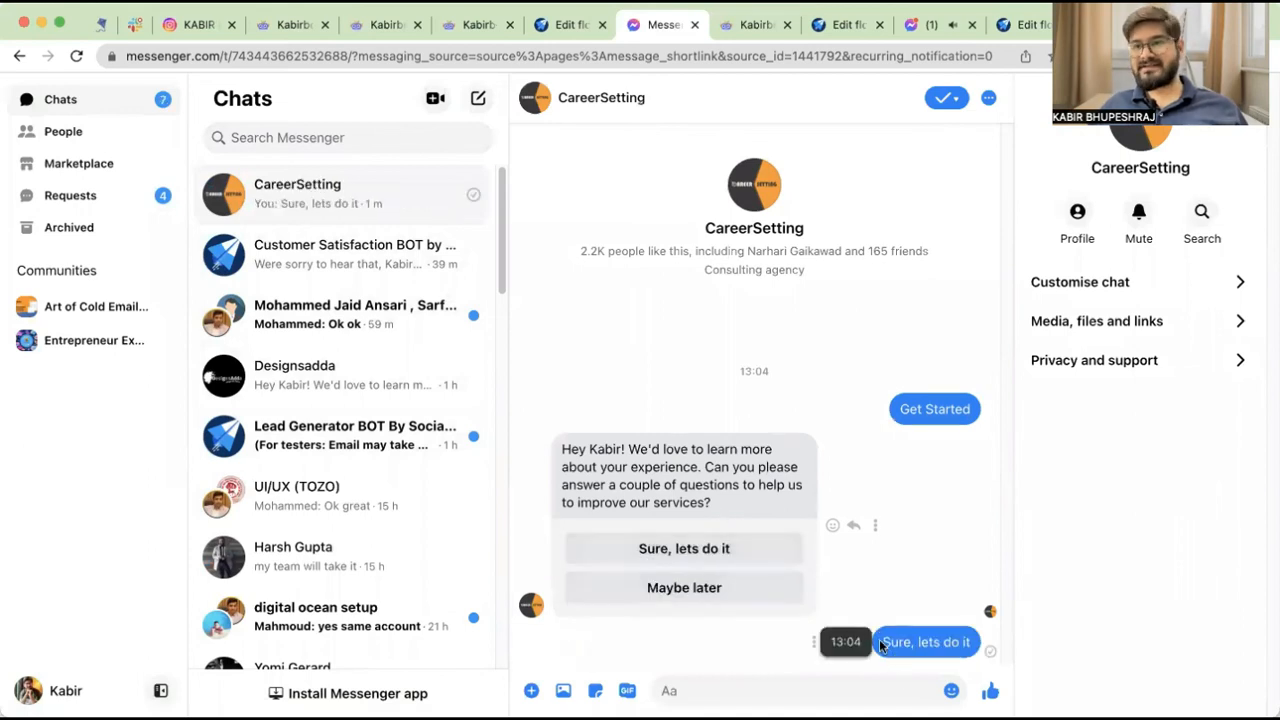